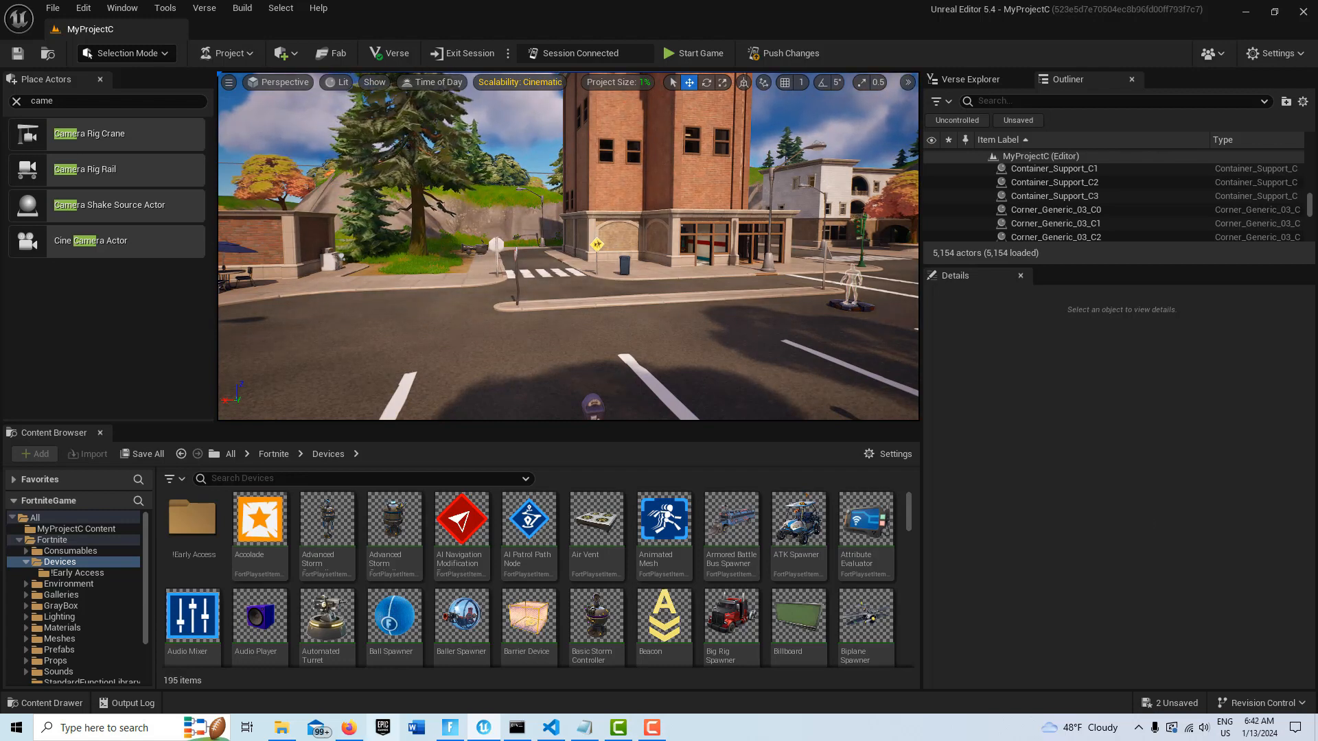
- Switch to Fortnite, start the game to view the default player camera, and return to Unreal Editor
left_click(452, 729)
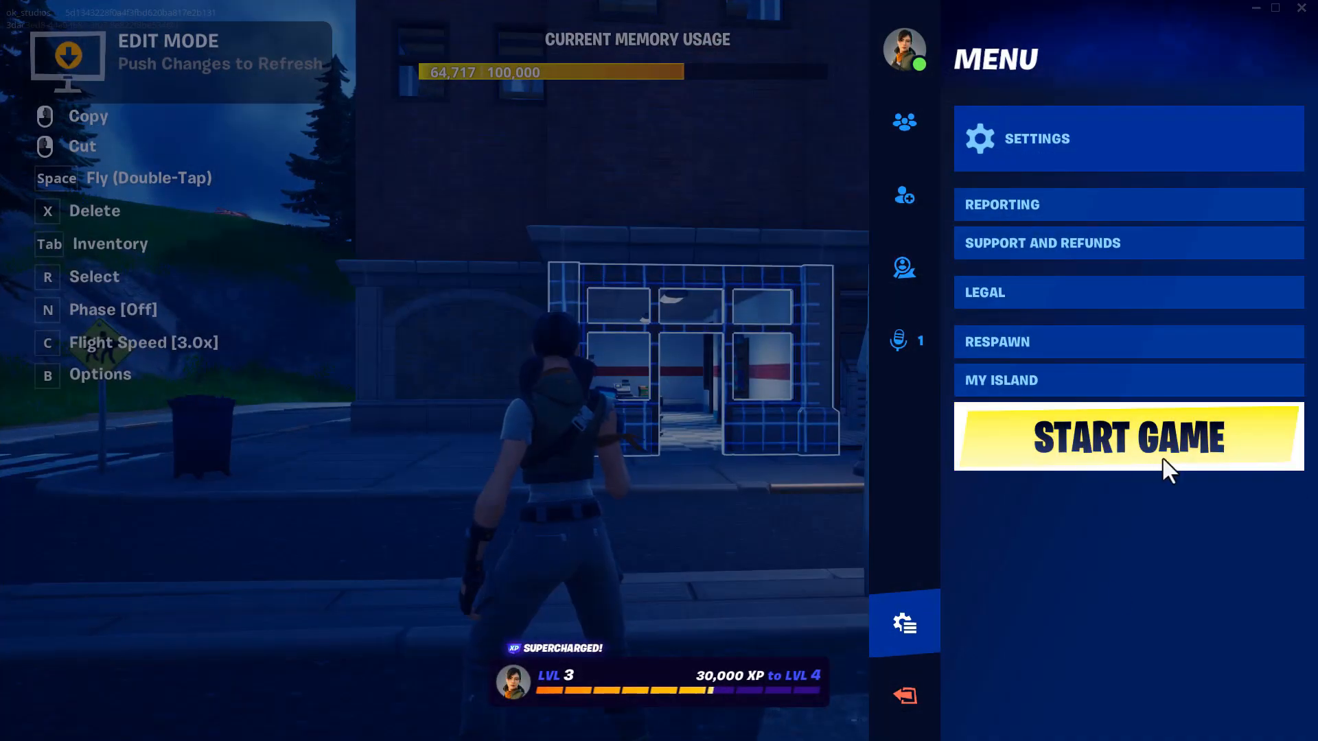
left_click(1160, 454)
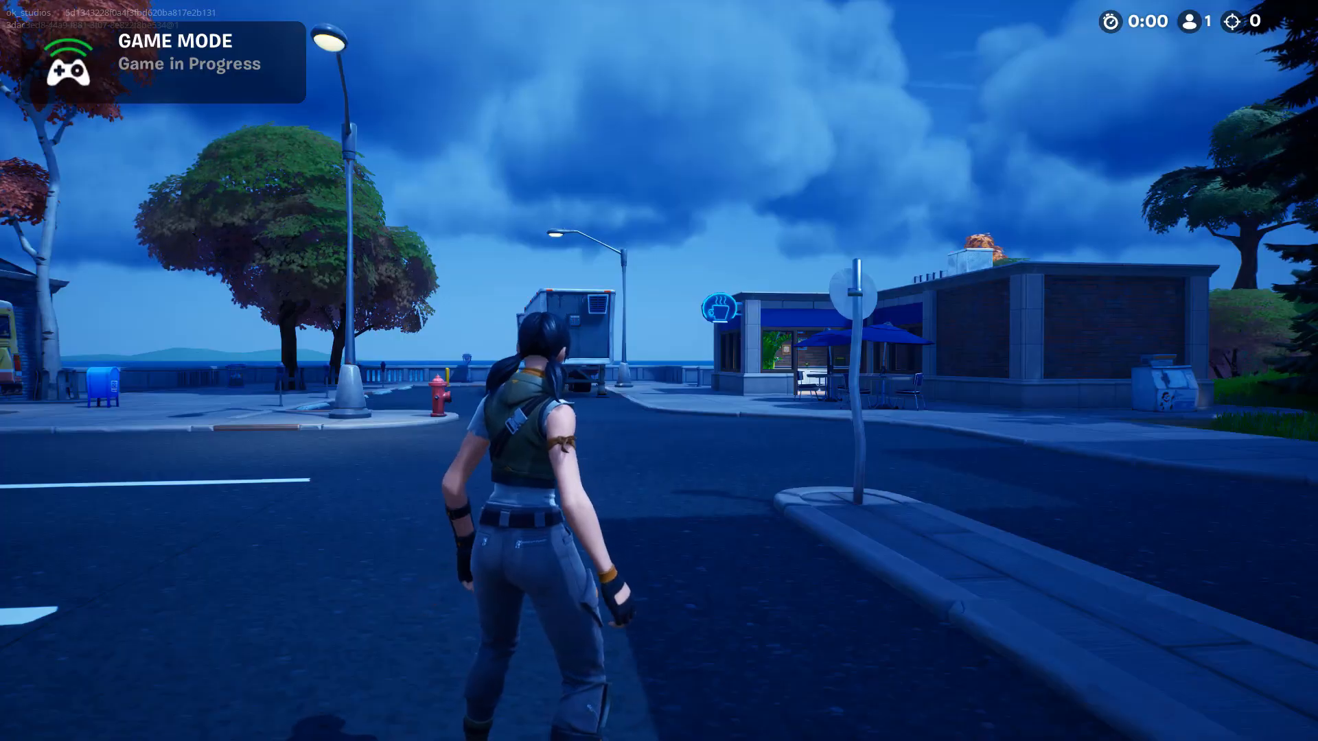
key("Escape")
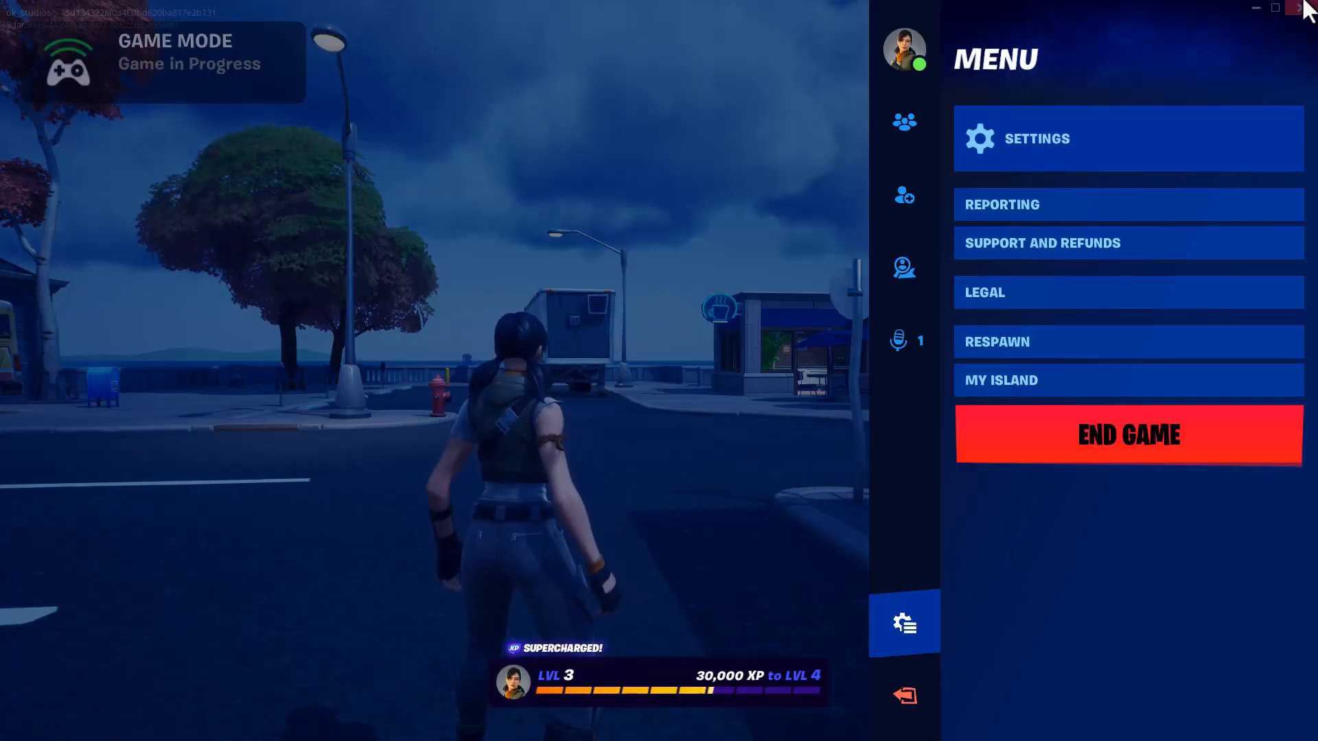
left_click(1255, 6)
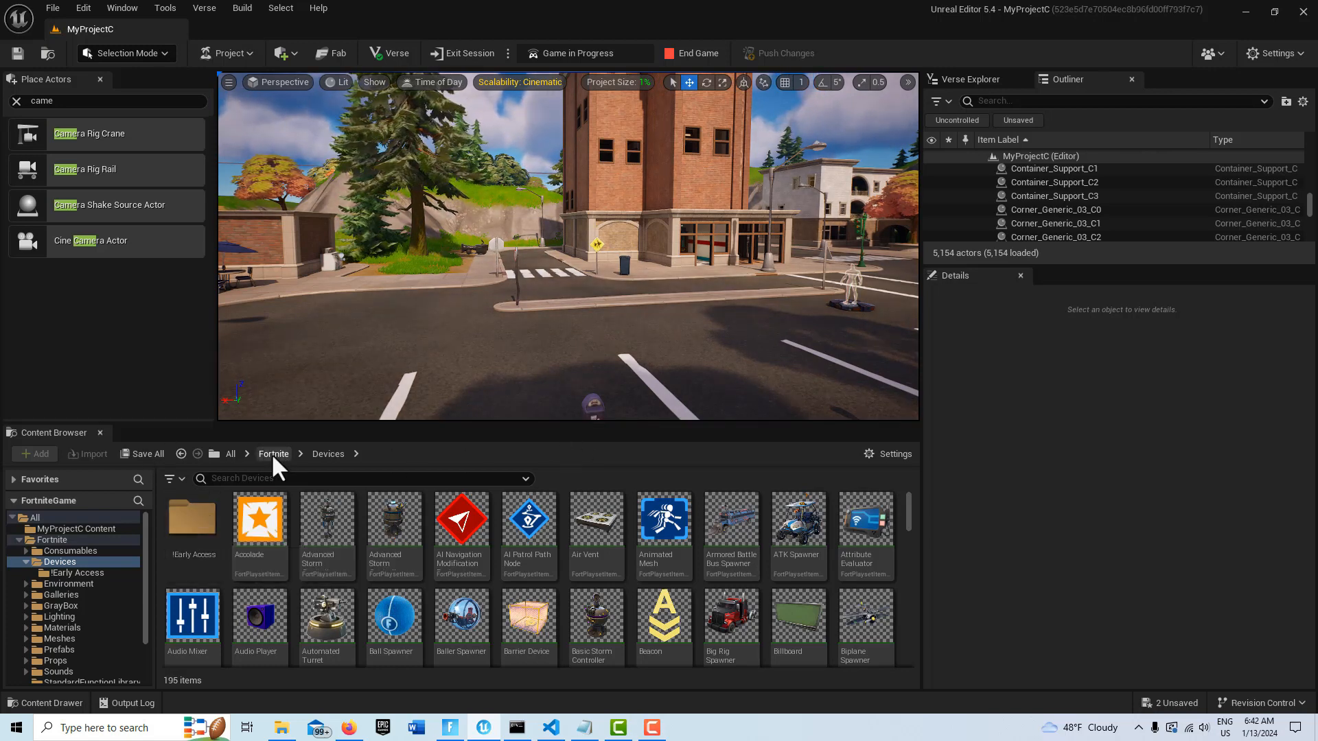
- Open the !Early Access devices folder and place a Control: Third Person device on the road
double_click(191, 520)
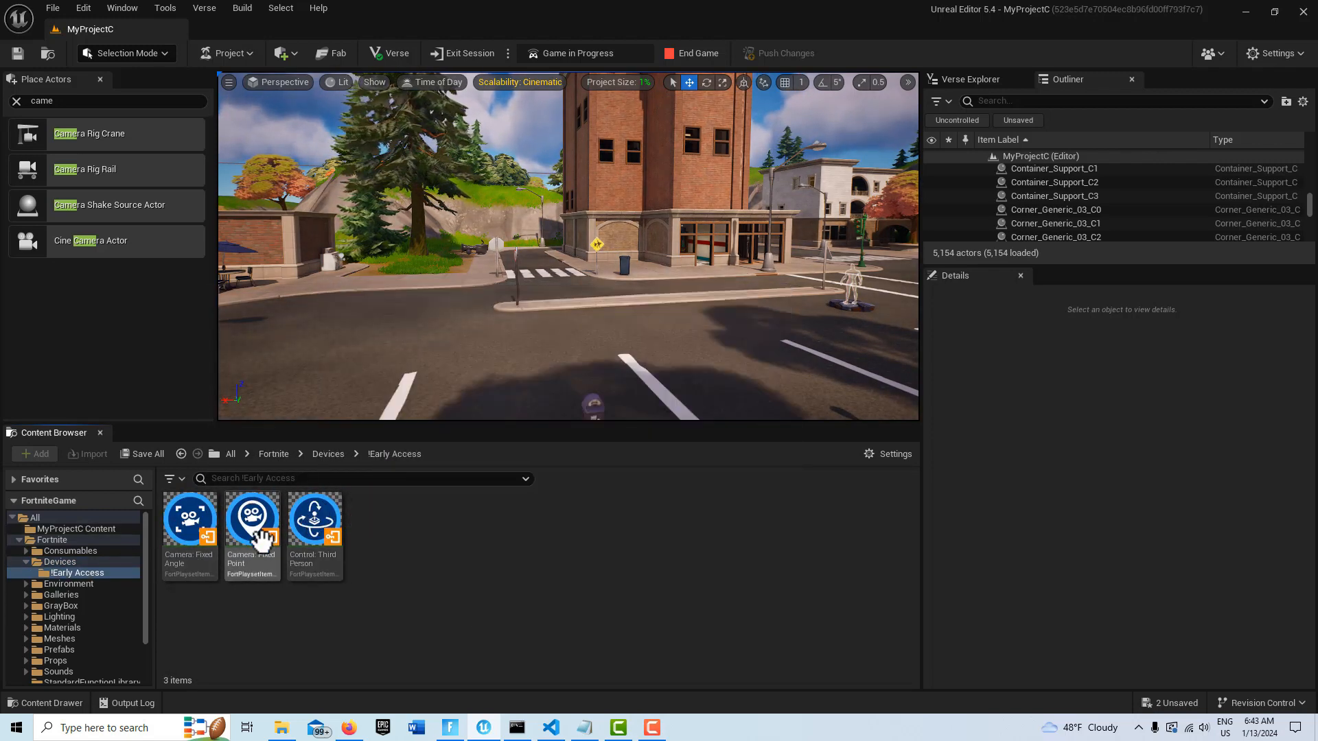
mouse_move(314, 530)
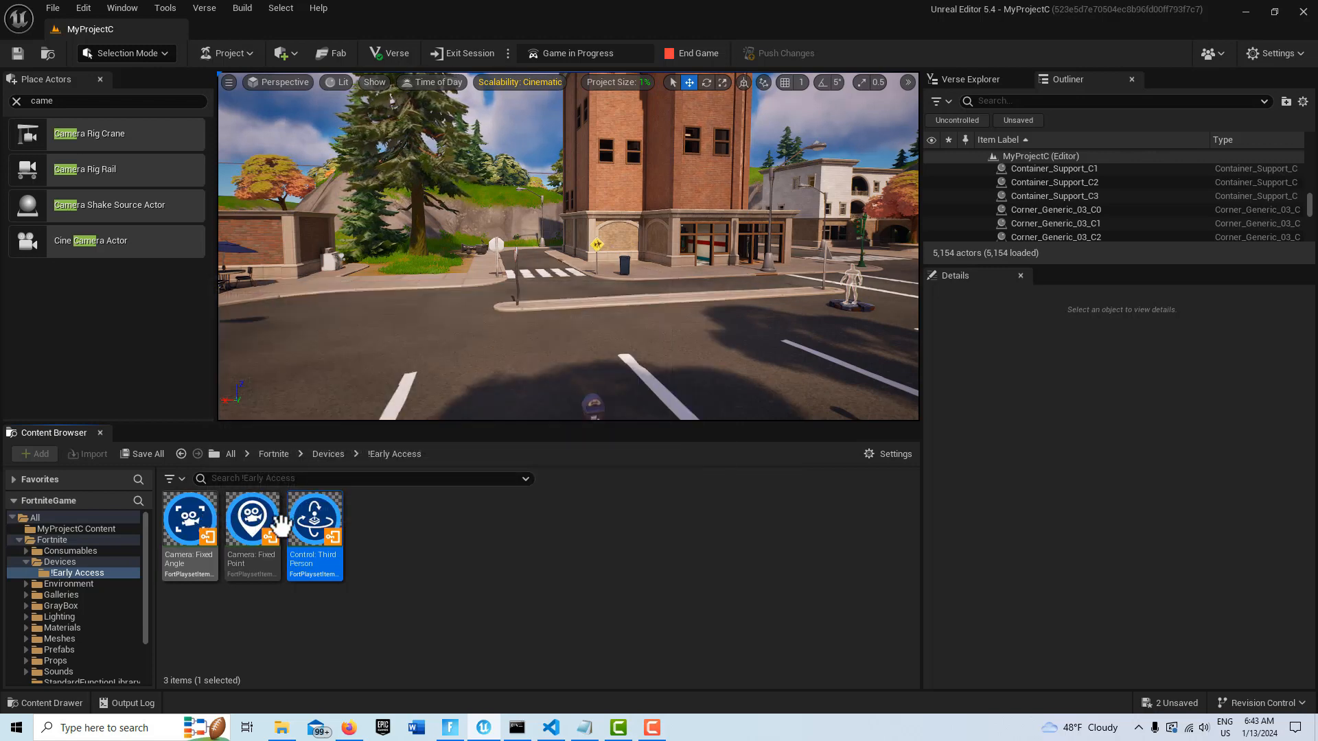
left_click_drag(319, 529, 472, 341)
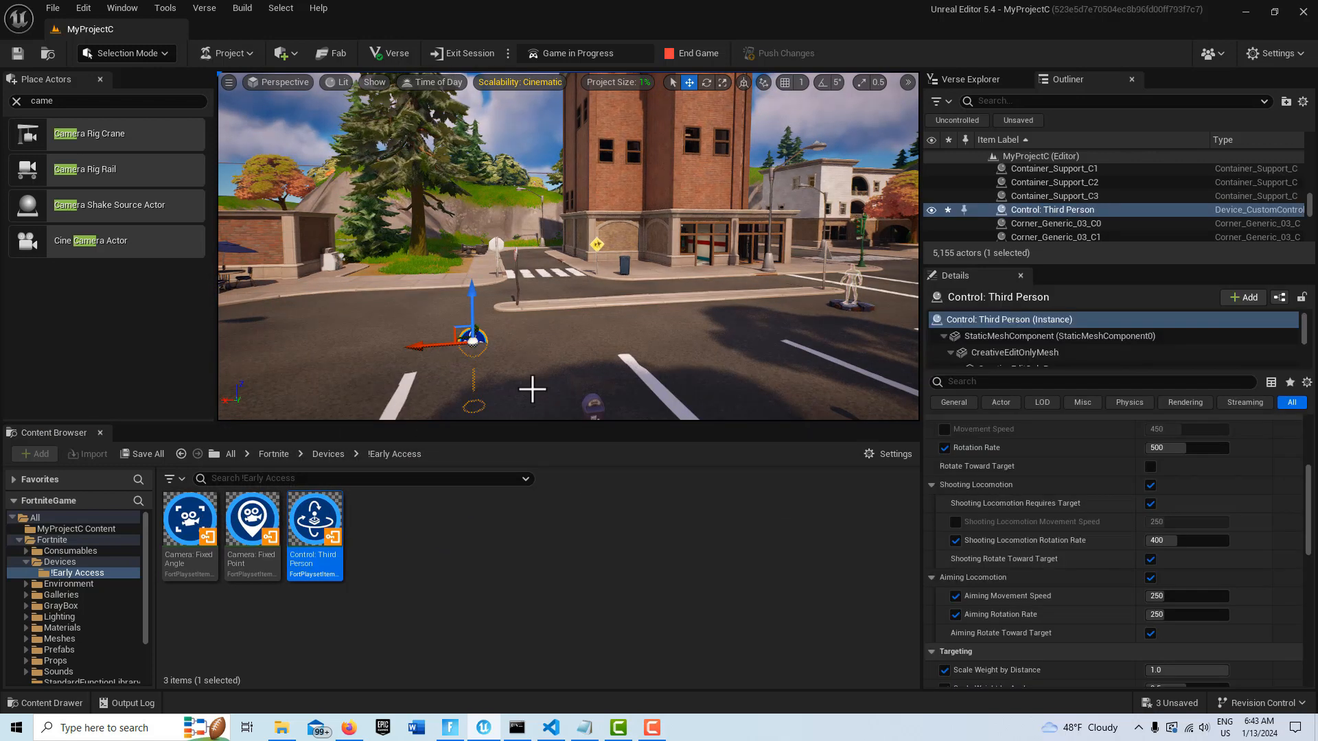
- Place a Cine Camera Actor on the road beside the Control: Third Person device
mouse_move(187, 529)
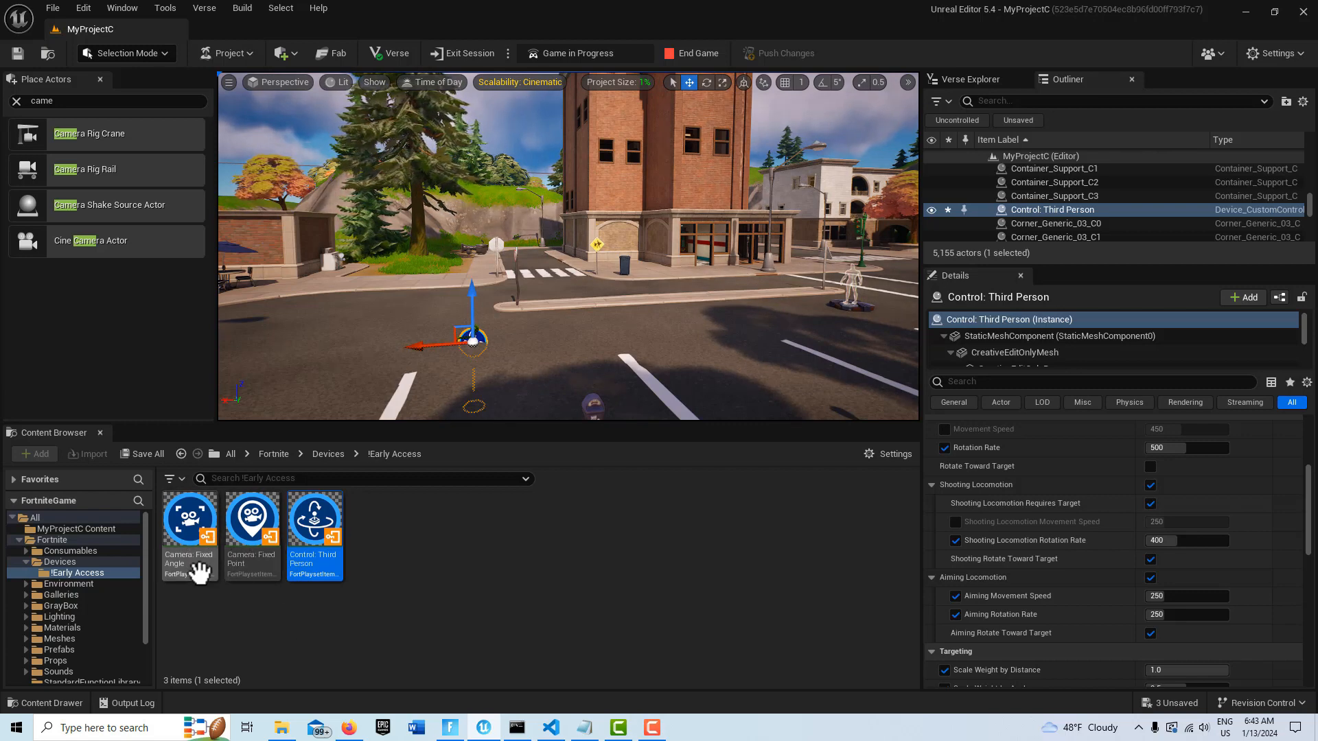
mouse_move(194, 564)
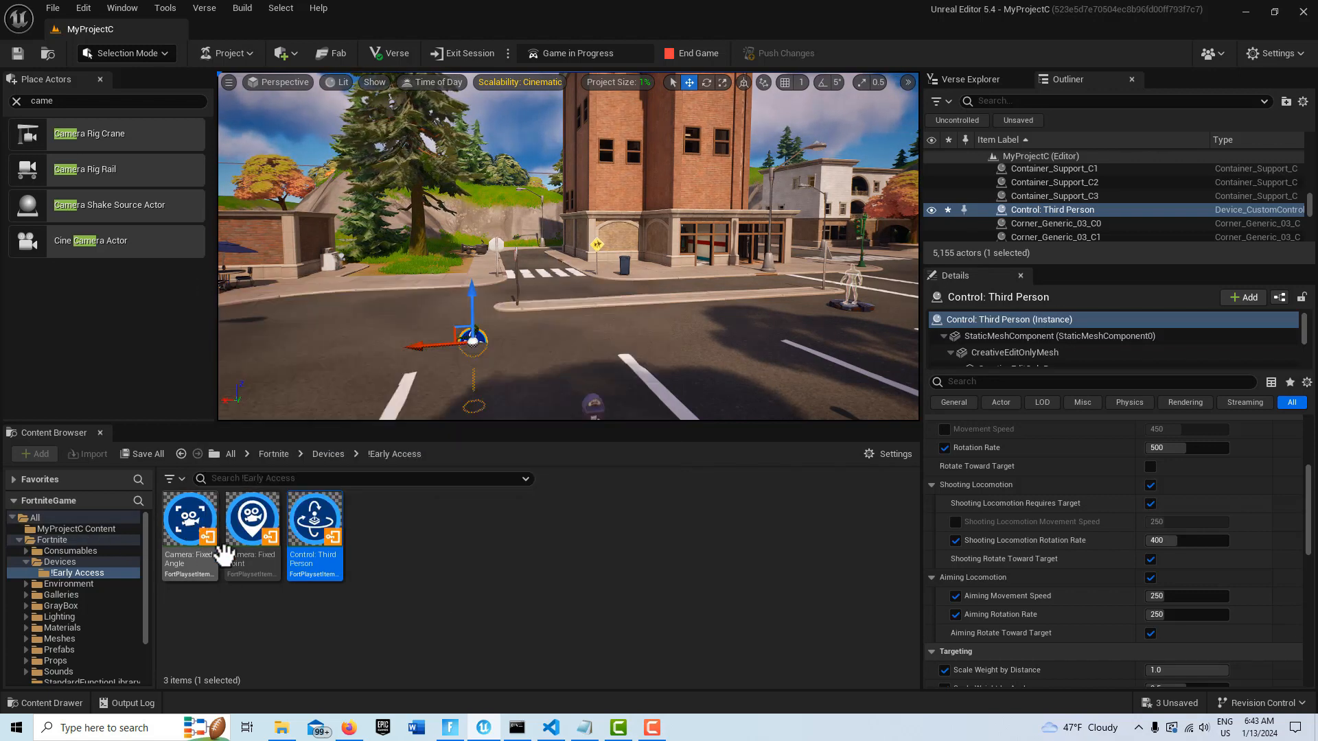
mouse_move(252, 524)
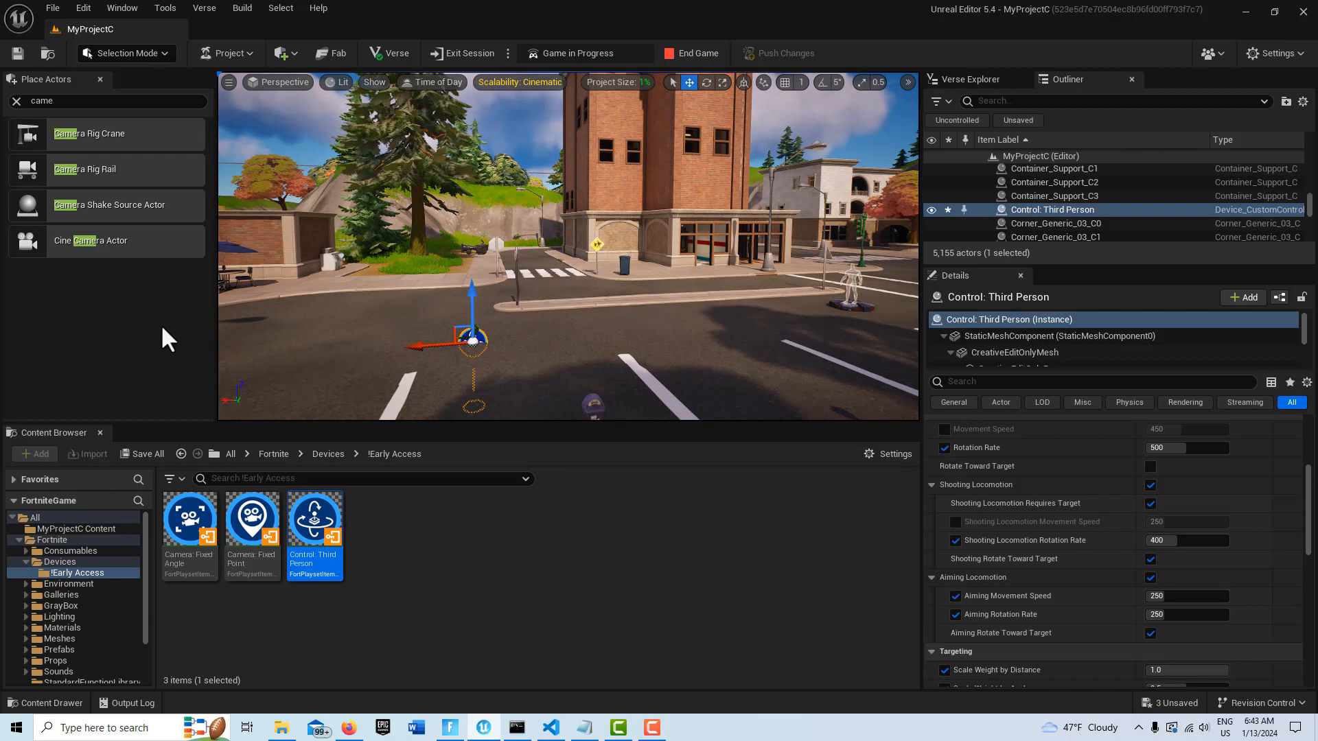
left_click_drag(127, 241, 384, 305)
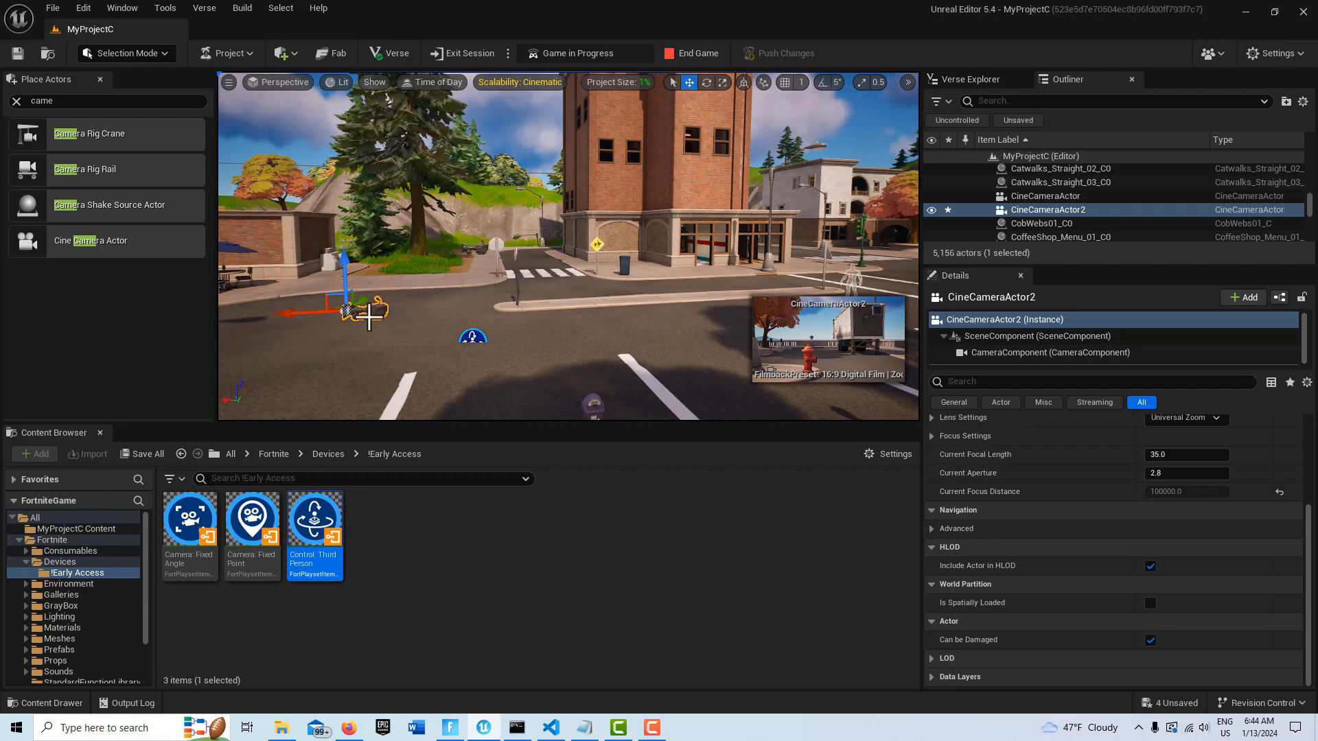
- Place a Camera: Fixed Point device on the road and shift it sideways so it stands clear of the cine camera
left_click(252, 525)
left_click_drag(351, 396, 349, 276)
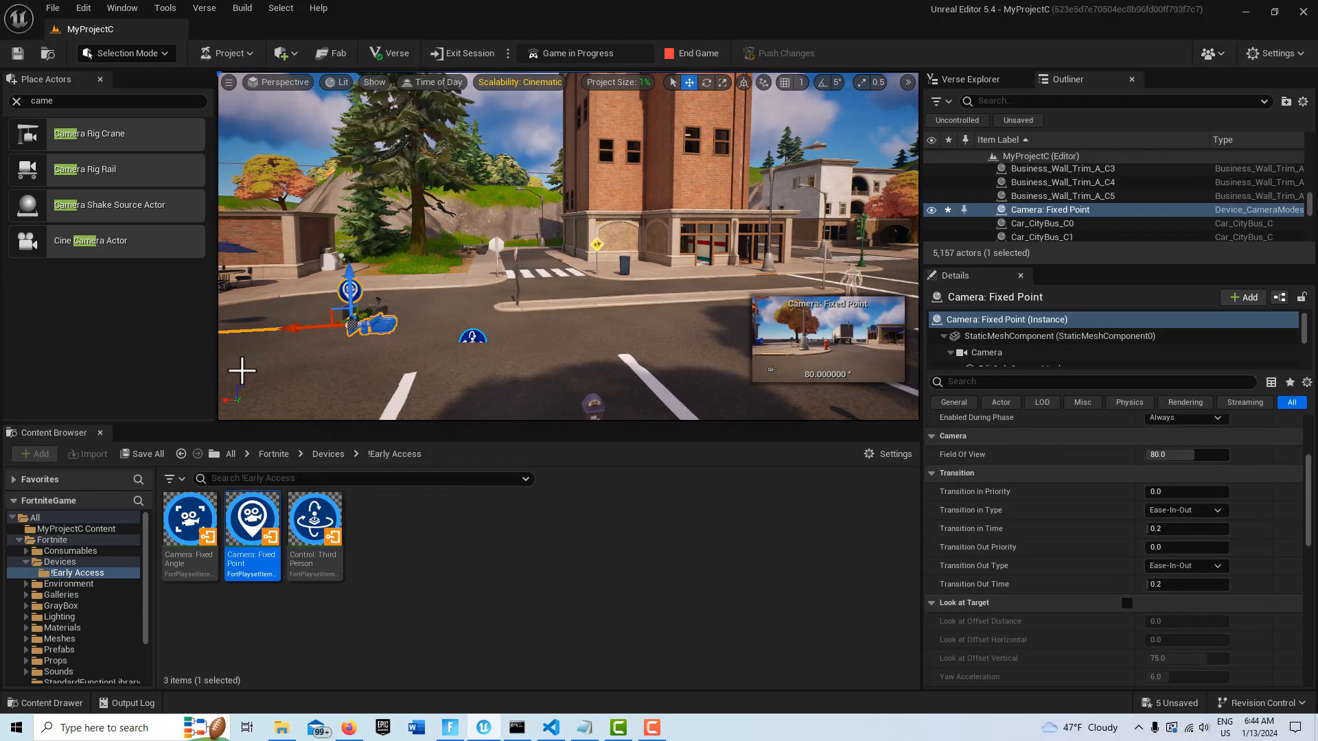
key("w")
mouse_move(442, 311)
right_mouse_down()
mouse_move(488, 313)
mouse_move(441, 328)
right_mouse_up()
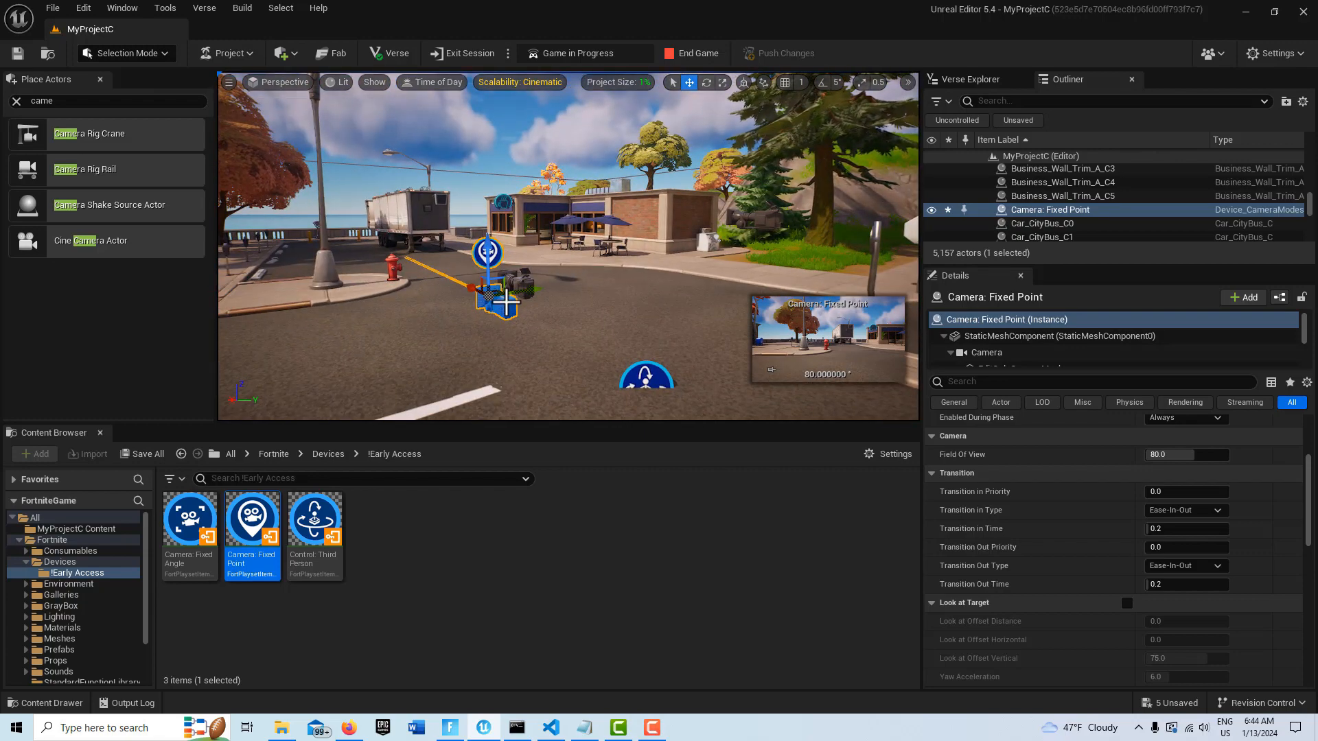
left_click_drag(521, 293, 494, 297)
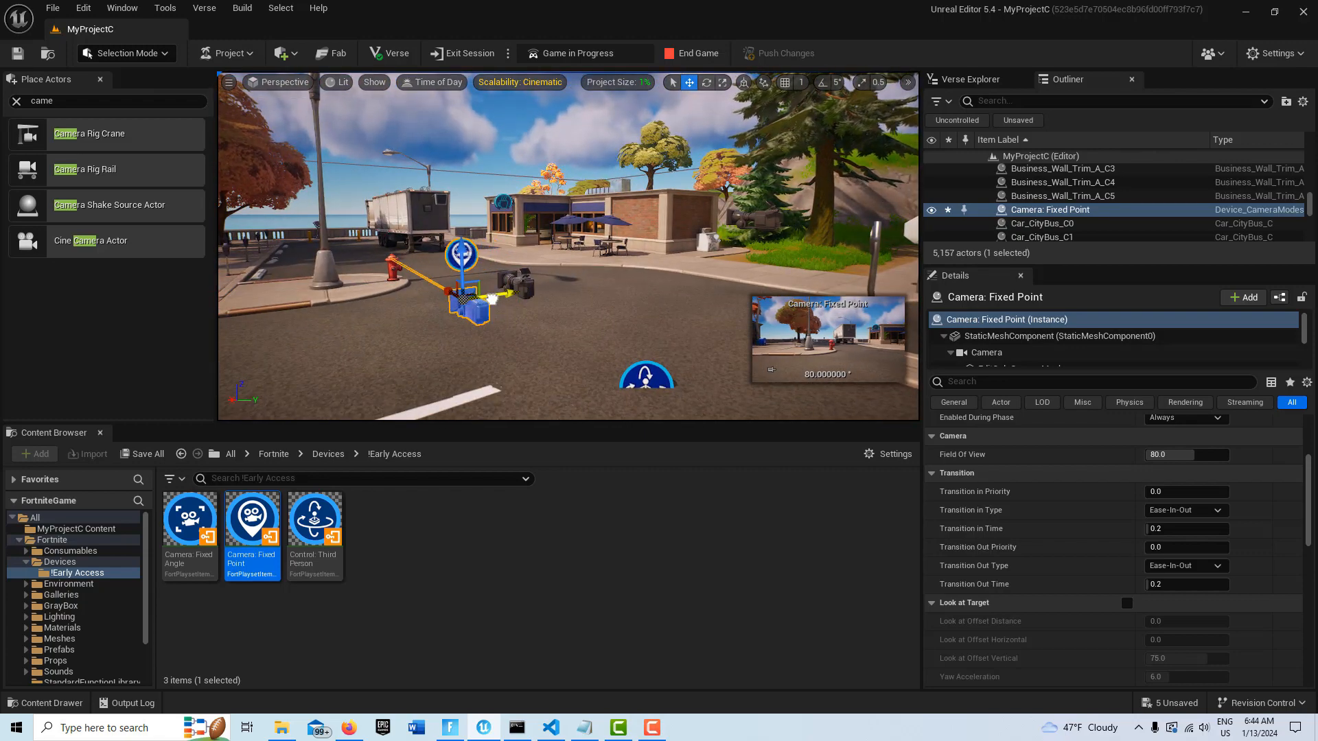
- Compare the previews and detail settings of the cine camera and the Camera: Fixed Point device
left_click(527, 285)
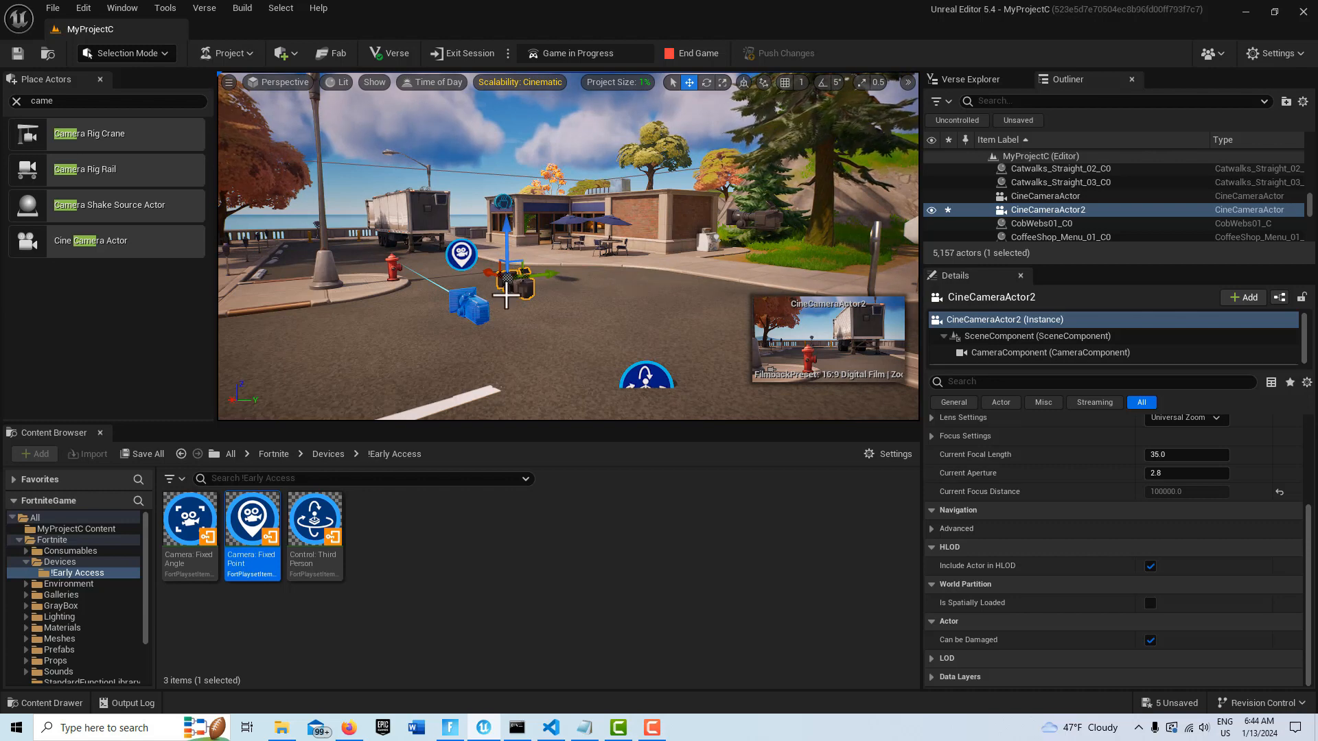
left_click(469, 311)
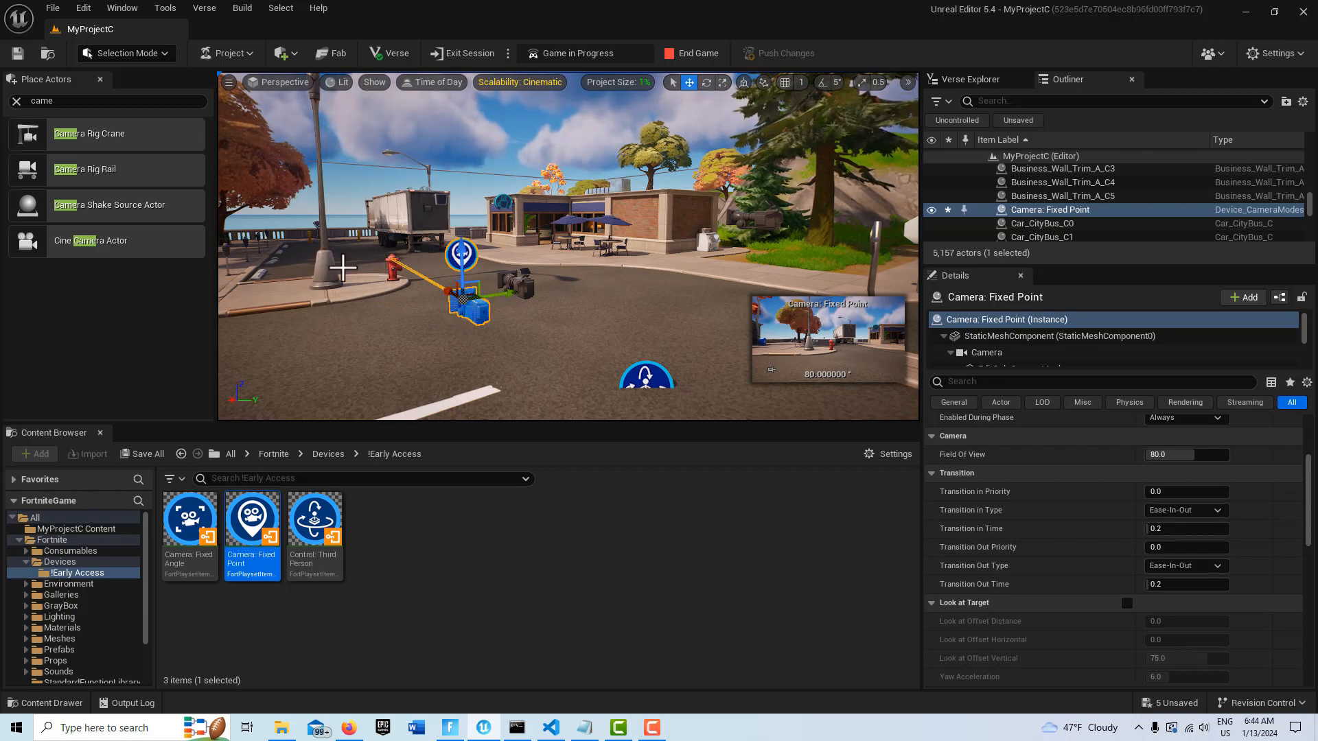
left_click(518, 283)
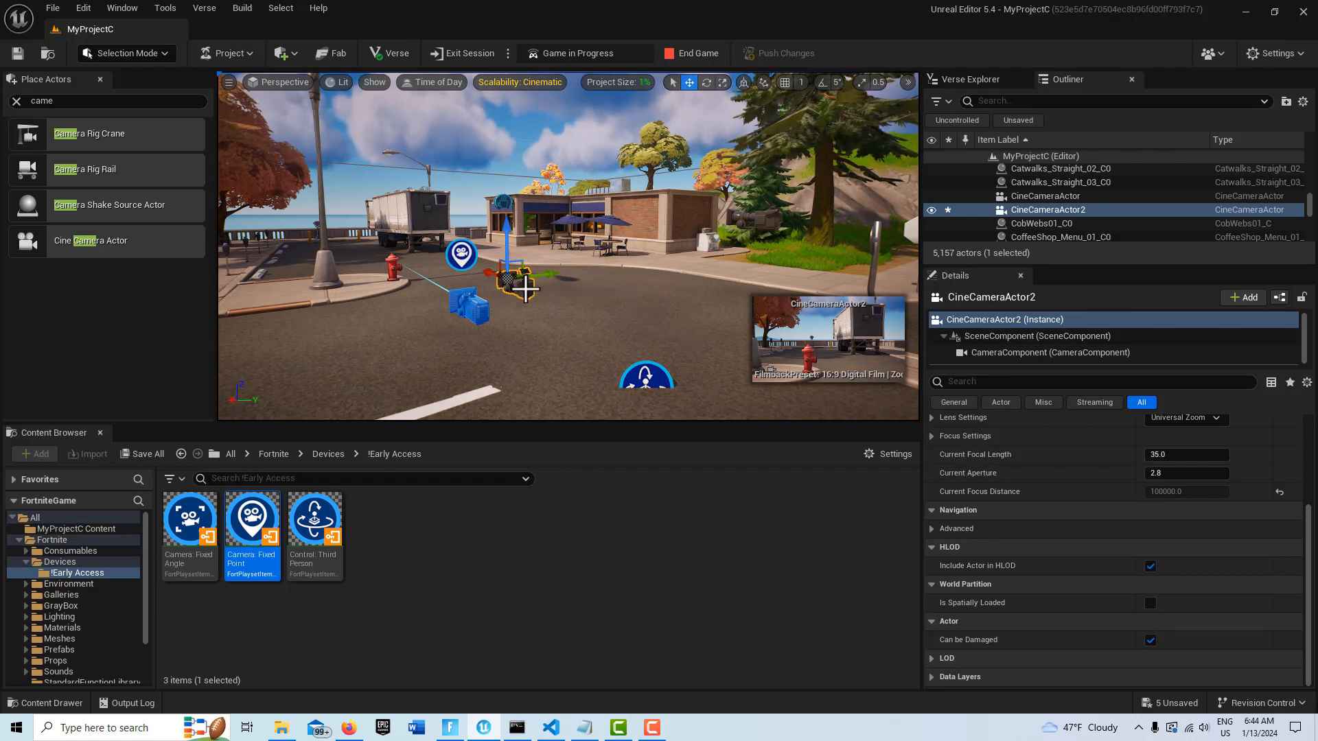
left_click(472, 317)
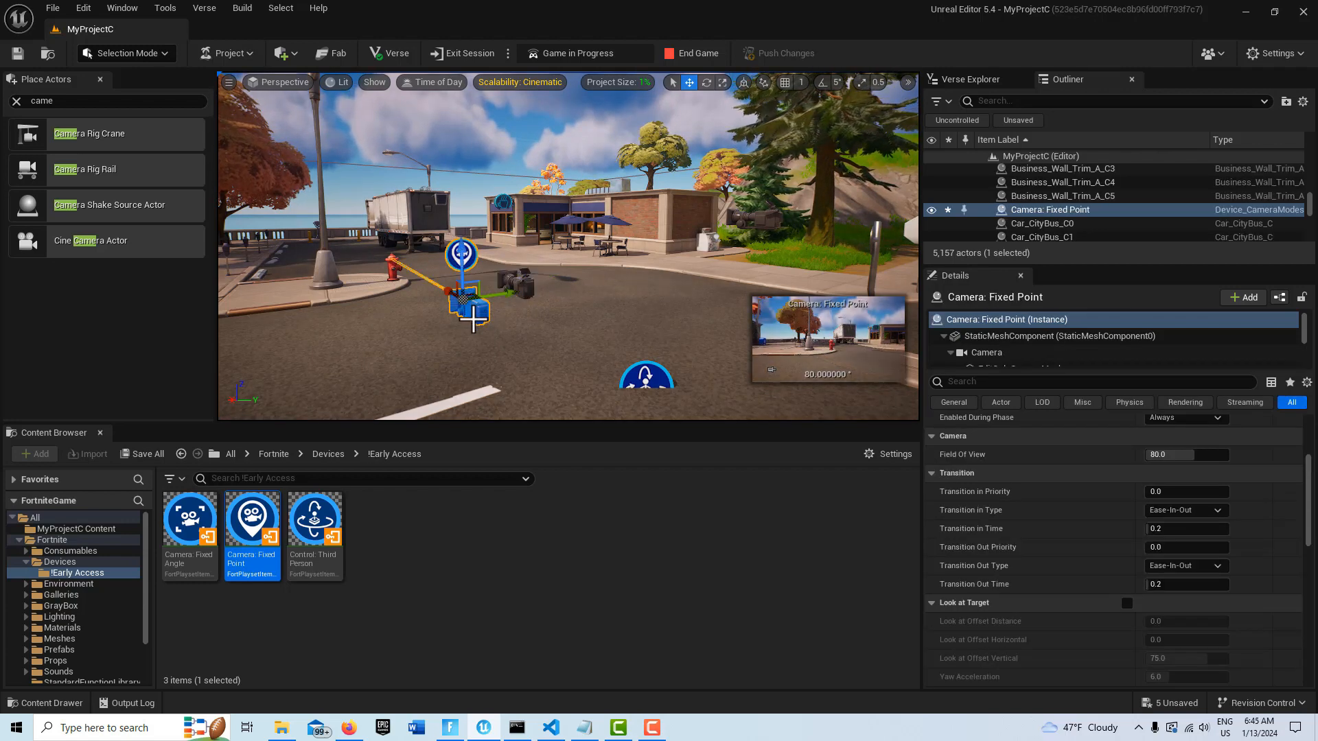
left_click(527, 289)
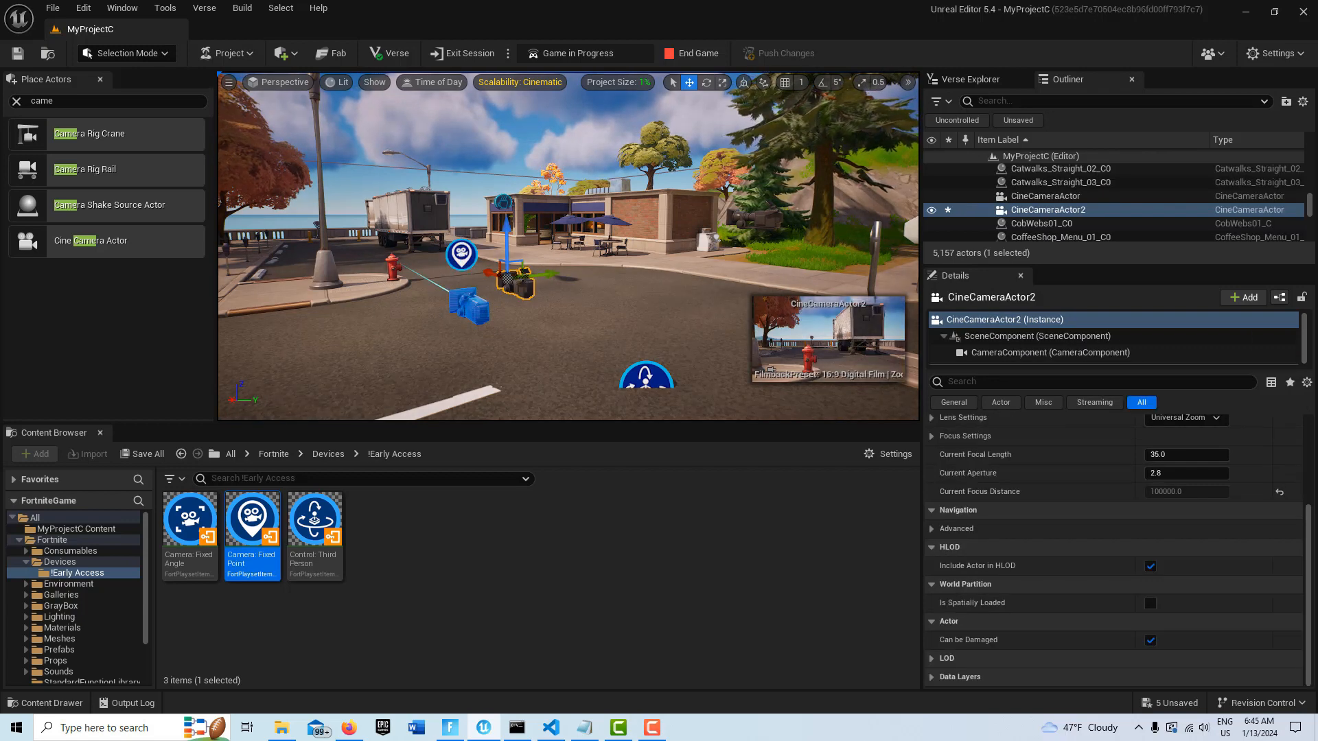
left_click(470, 309)
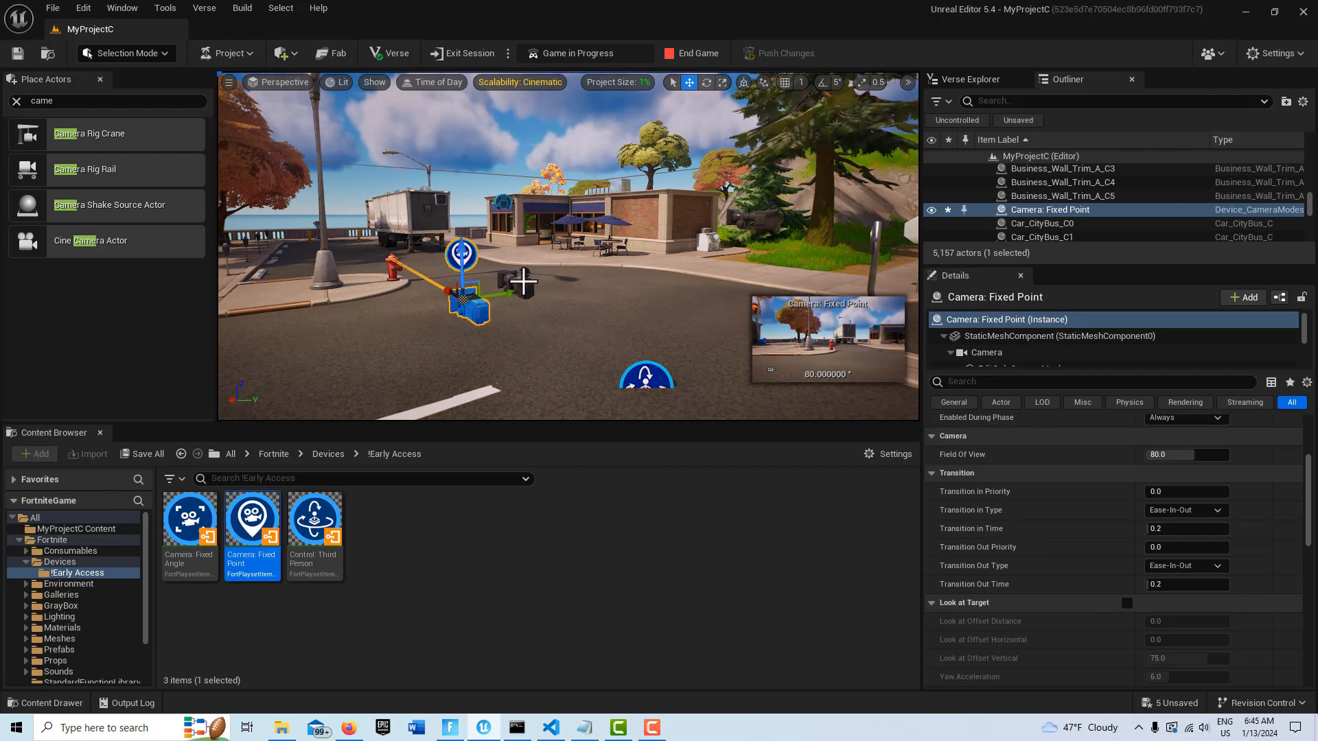
left_click(523, 282)
left_click(473, 310)
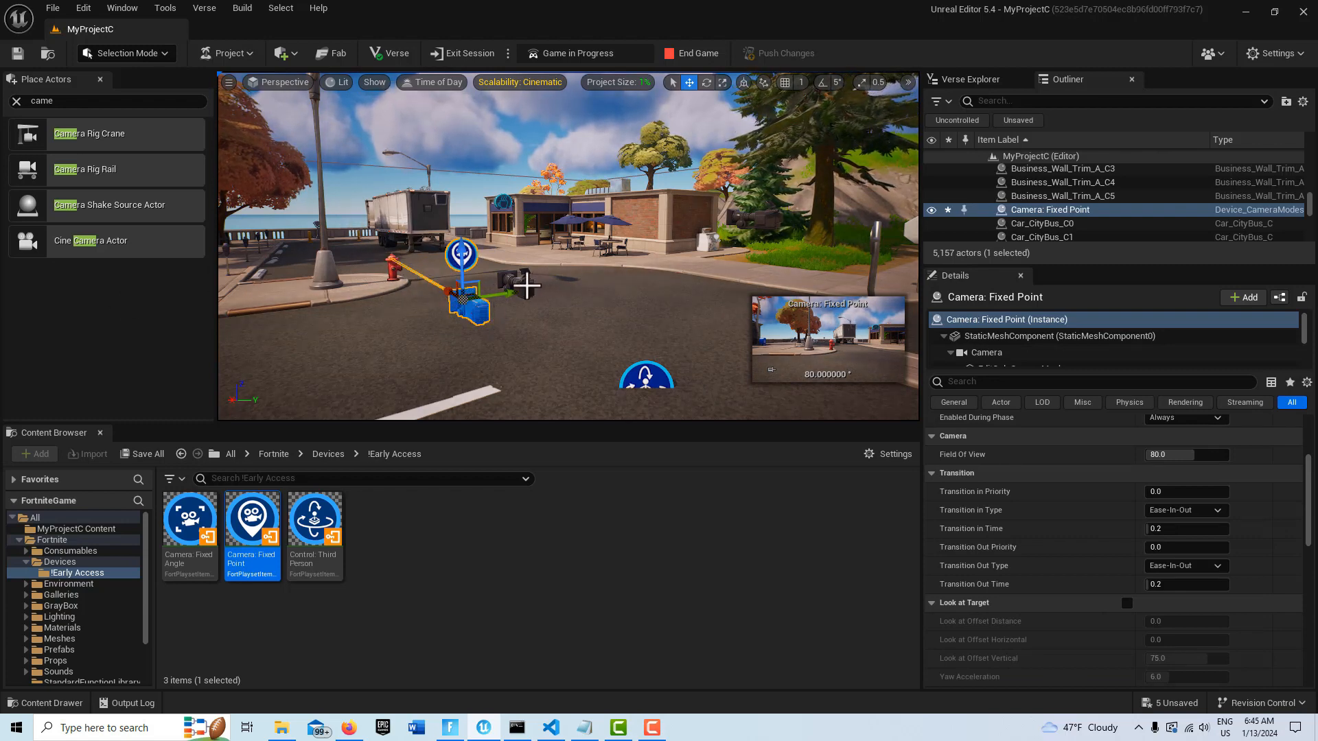
left_click(528, 285)
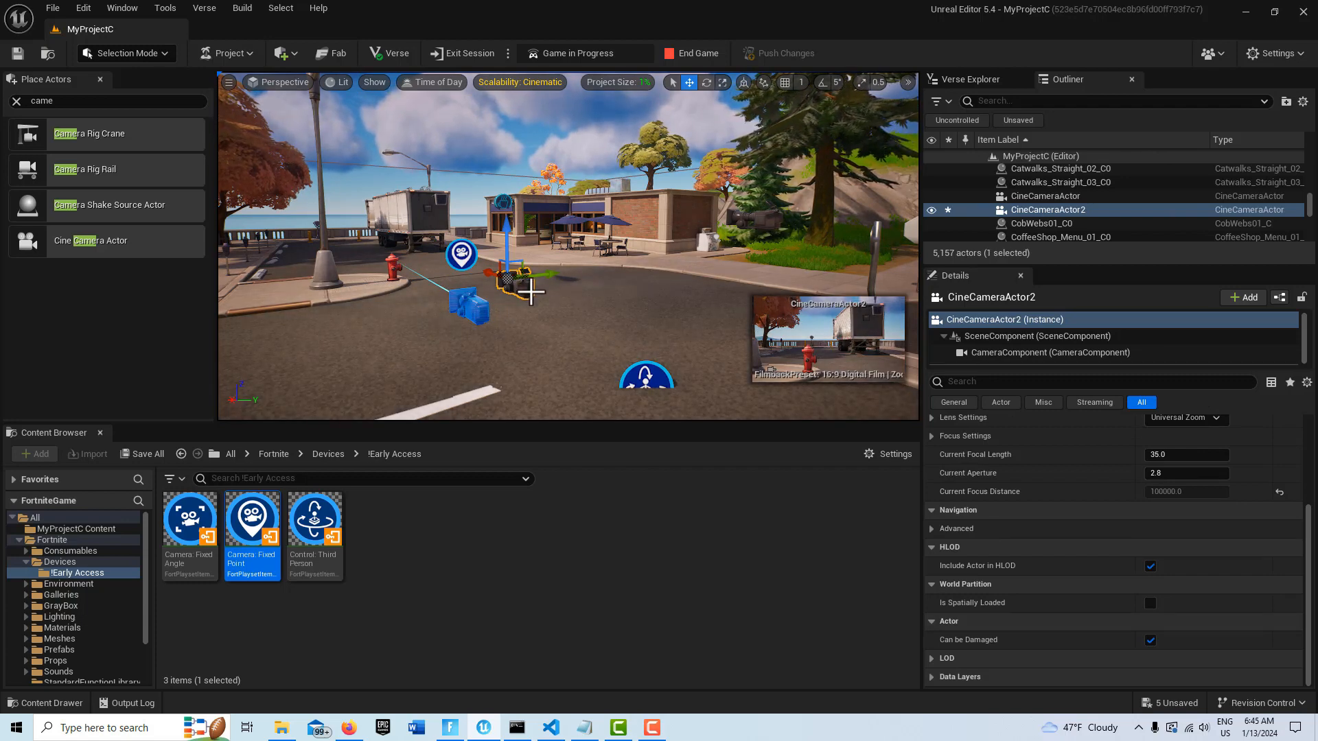
- Delete the Camera: Fixed Point device and place a Camera: Fixed Angle device in the same spot on the road
left_click(479, 311)
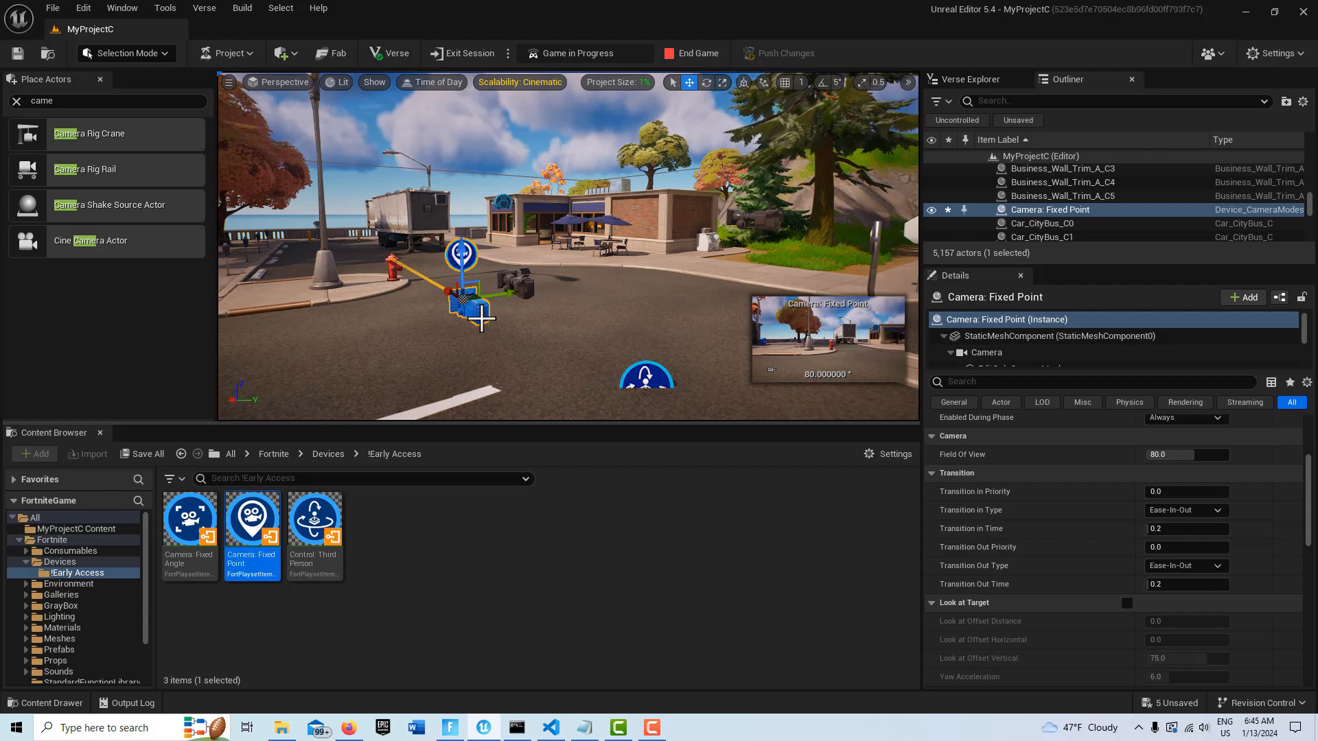
key("Delete")
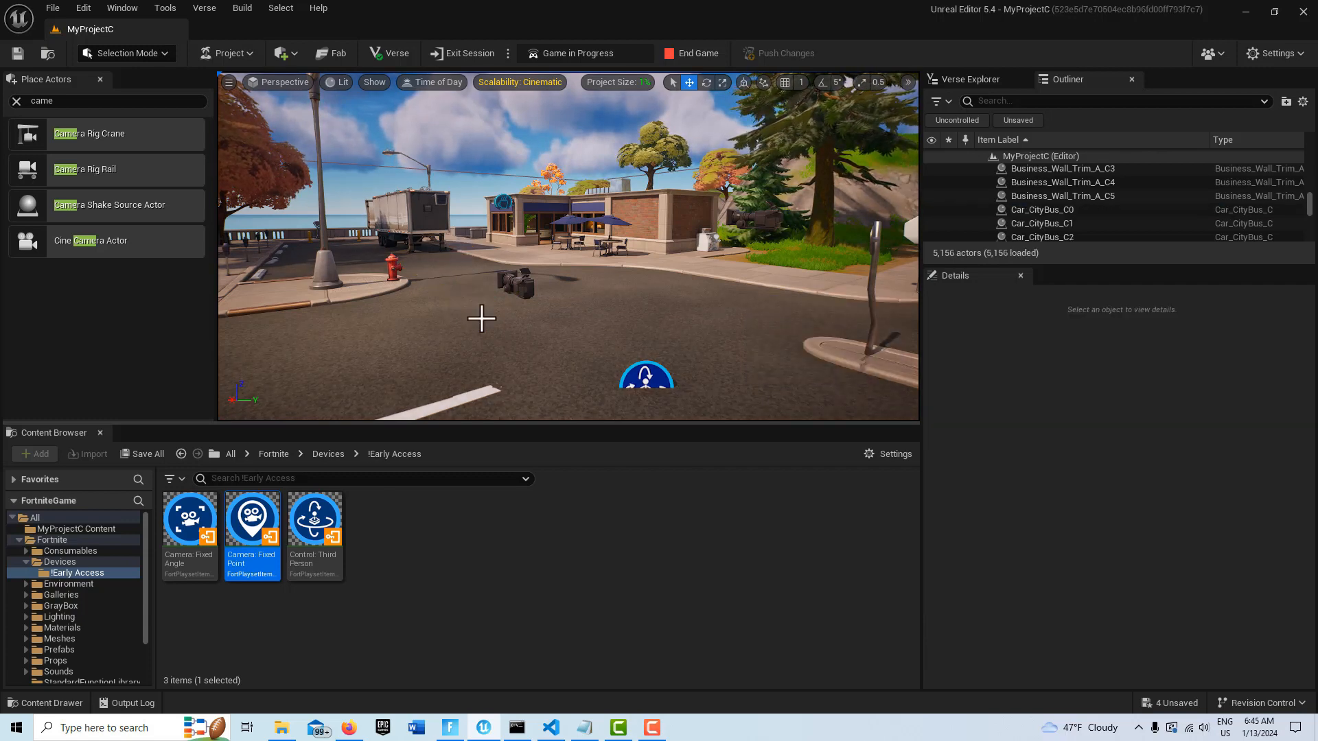
left_click_drag(190, 525, 484, 319)
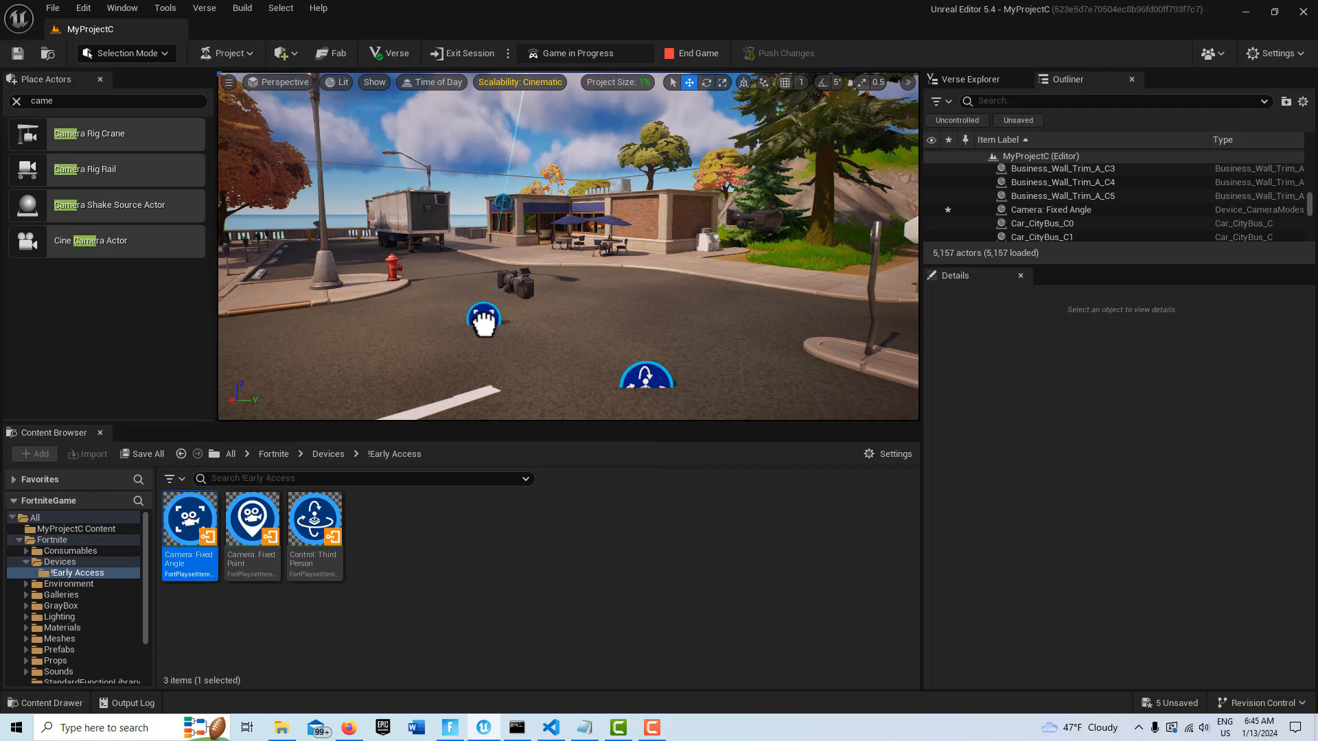
- Set the Camera: Fixed Angle device's Angle Pitch to 0
scroll(547, 298, "down", 2)
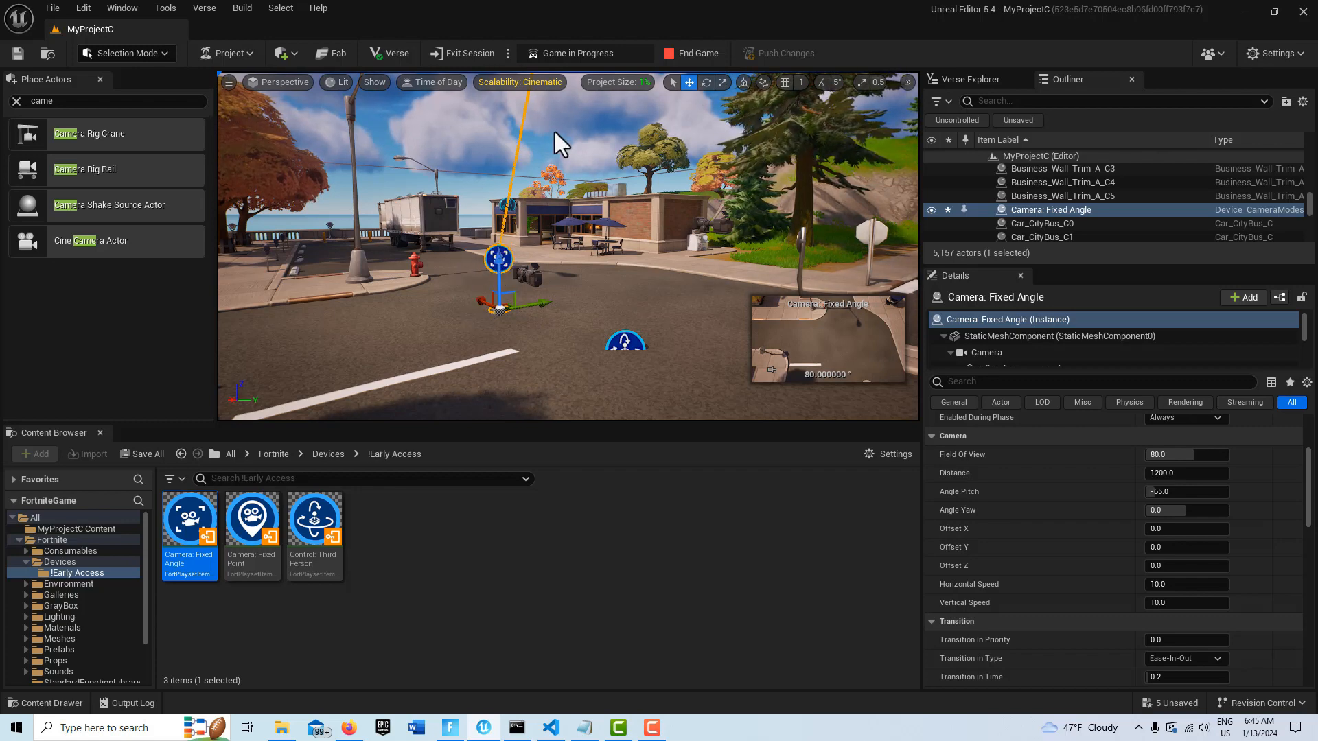
right_click_drag(542, 129, 559, 155)
key("s")
key("w")
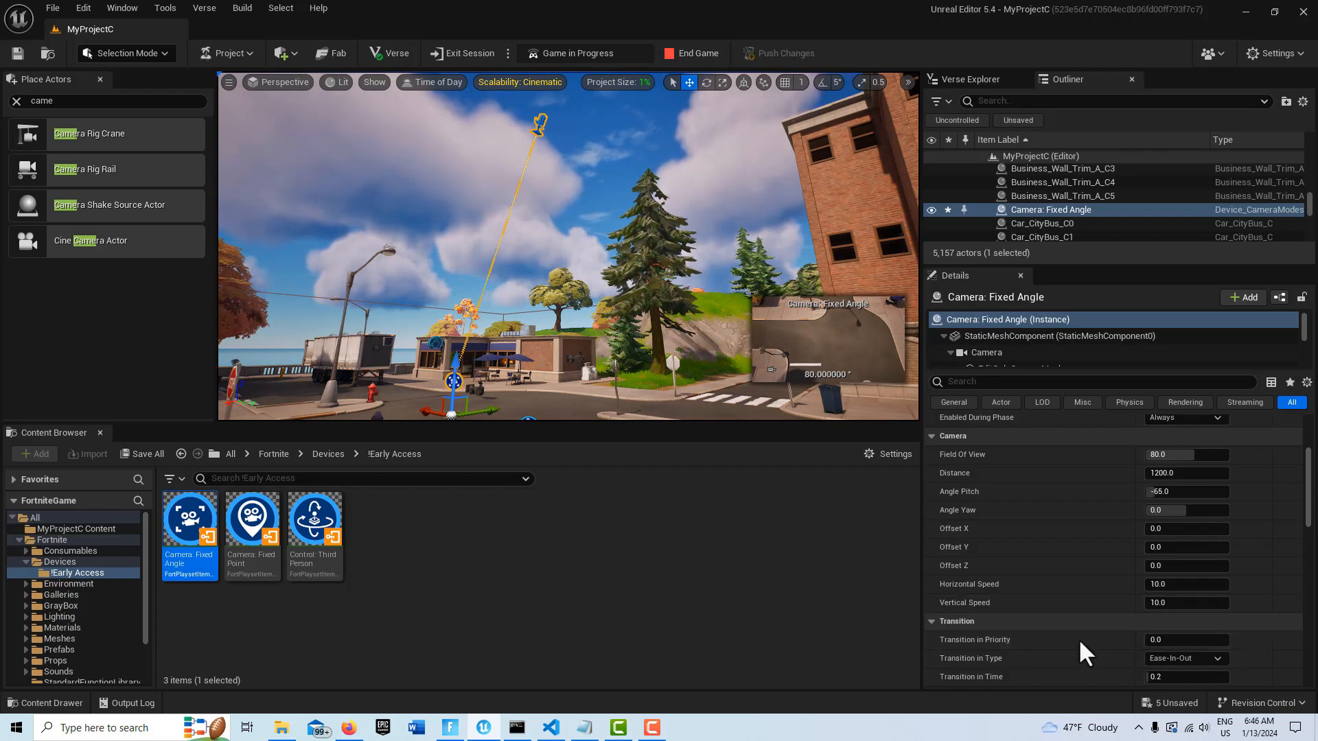
scroll(1081, 646, "up", 3)
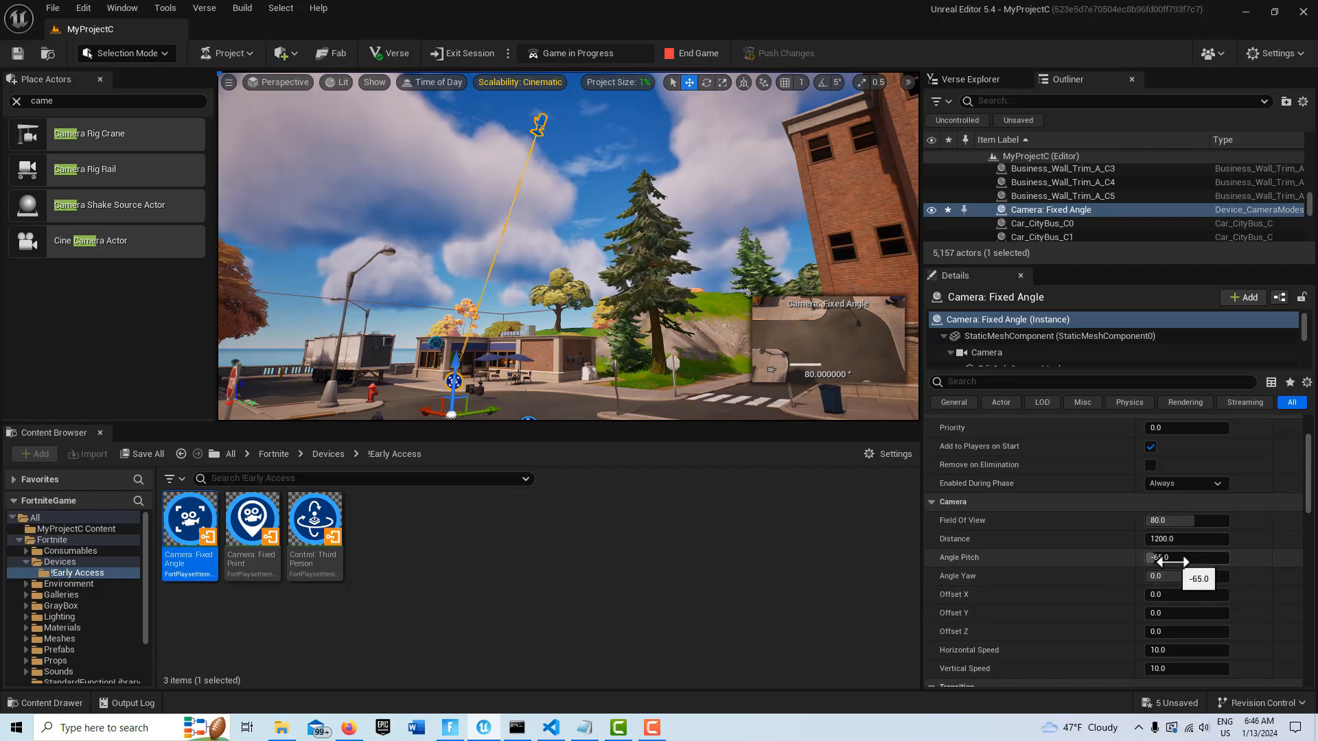
left_click(1160, 561)
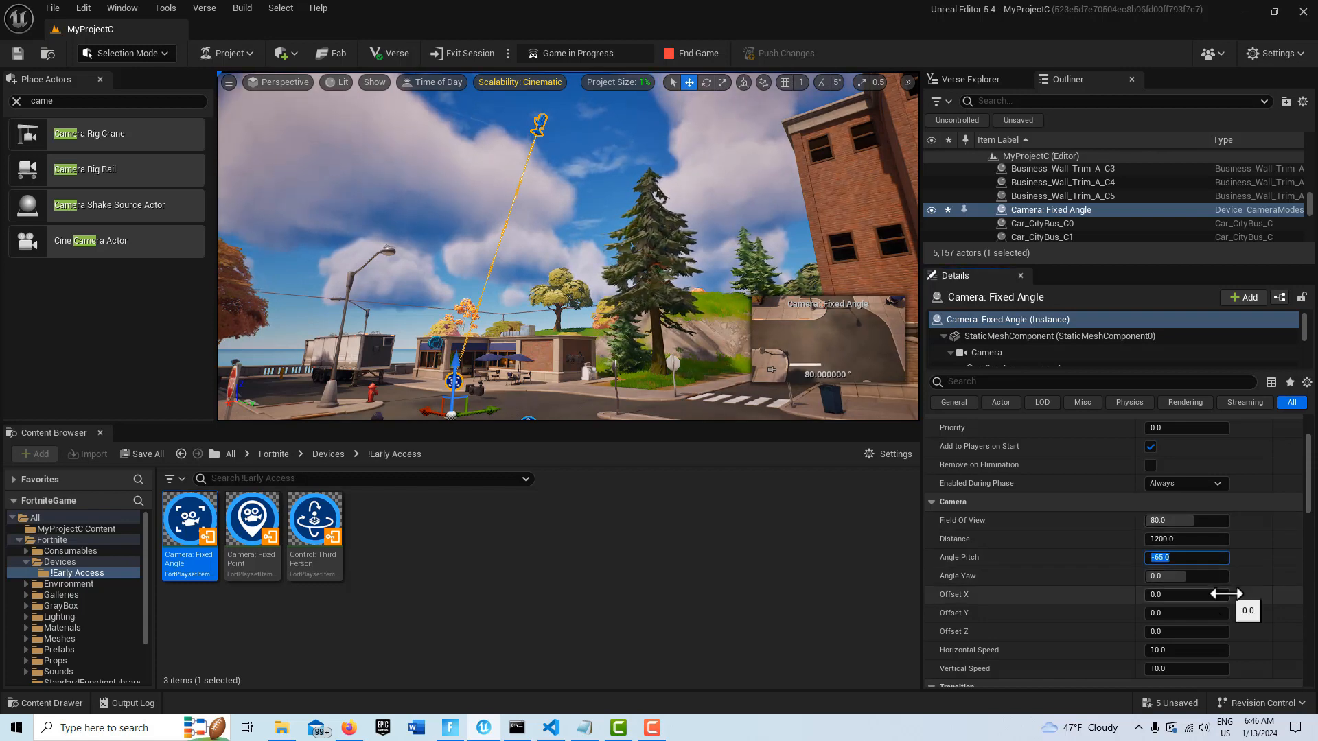
key("Return")
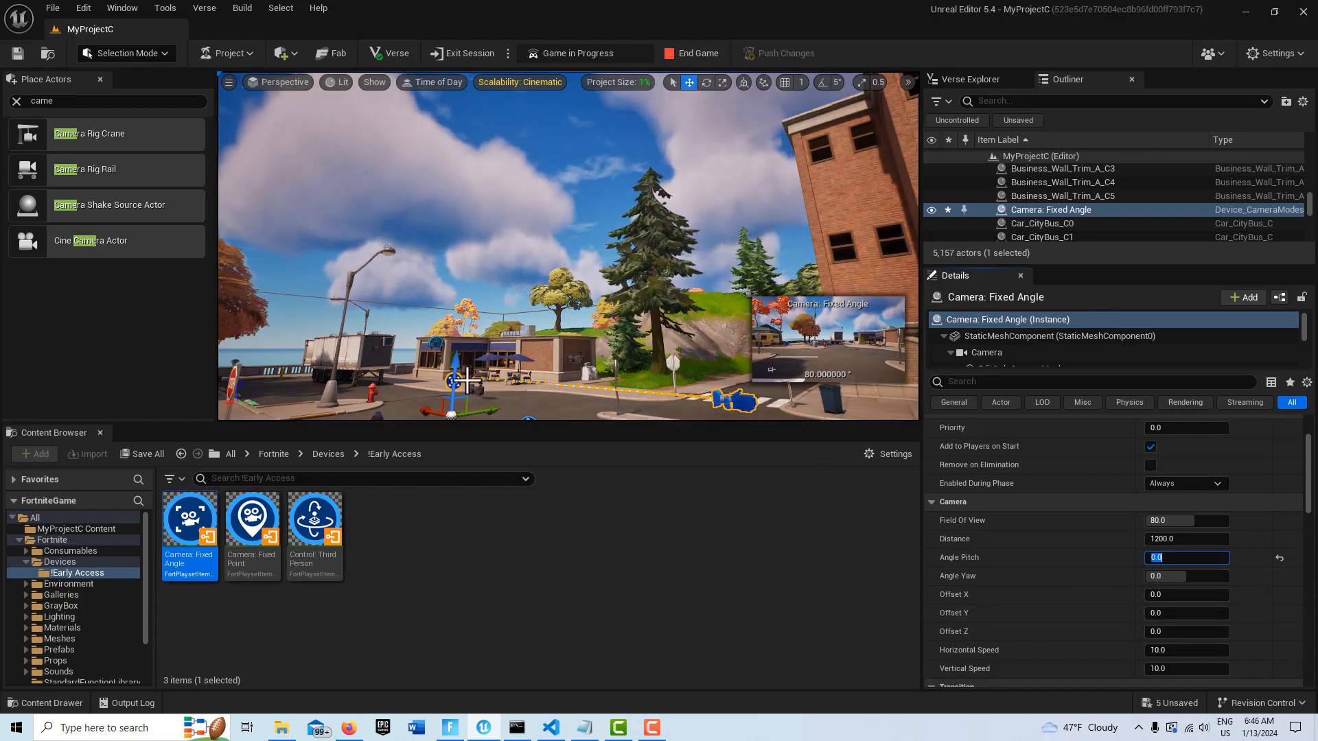
- Set the Camera: Fixed Angle device's Distance to 200
left_click(1165, 539)
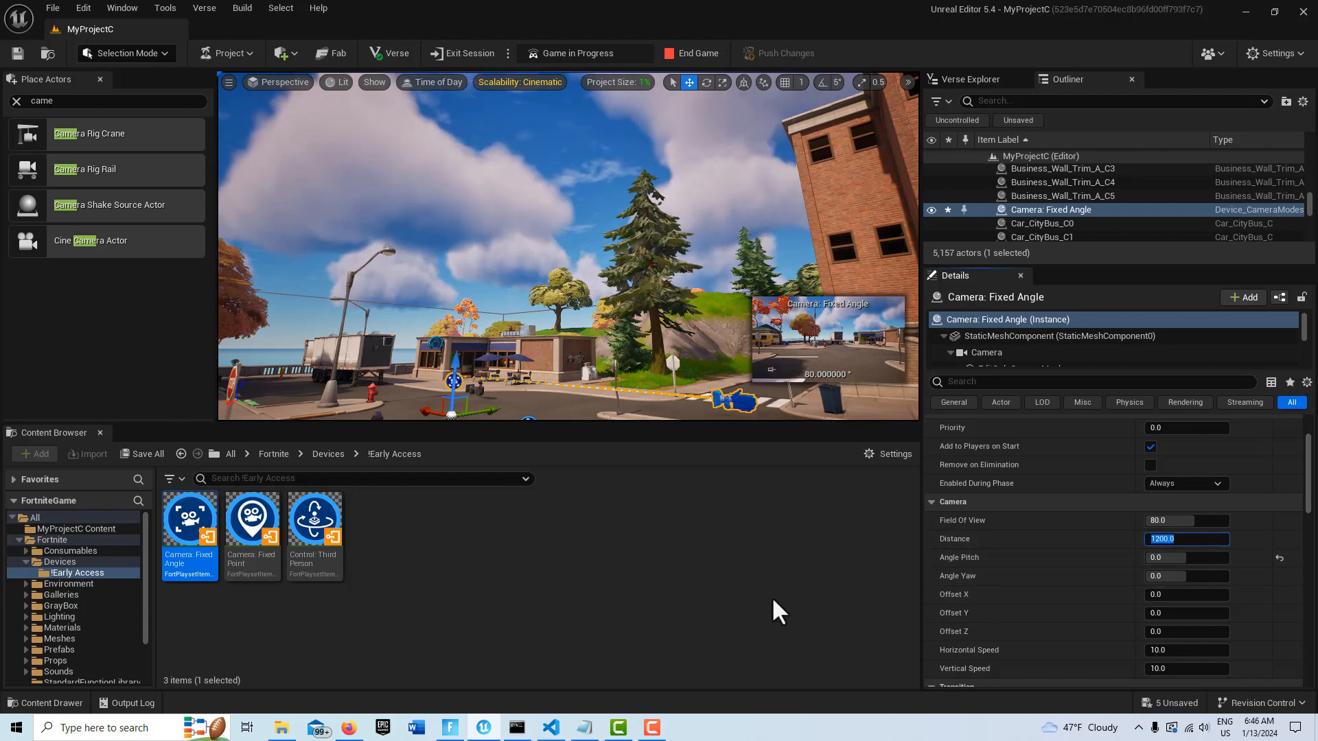
type("2")
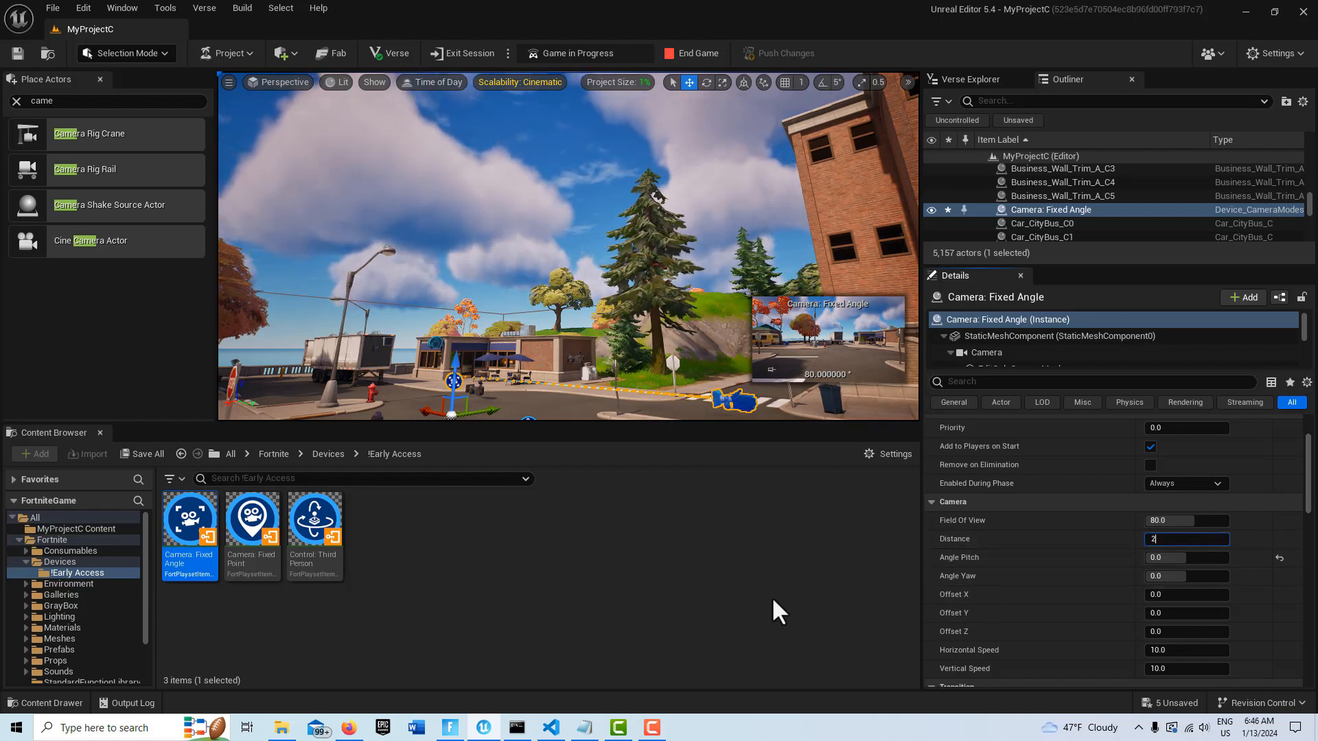
type("00")
key("Return")
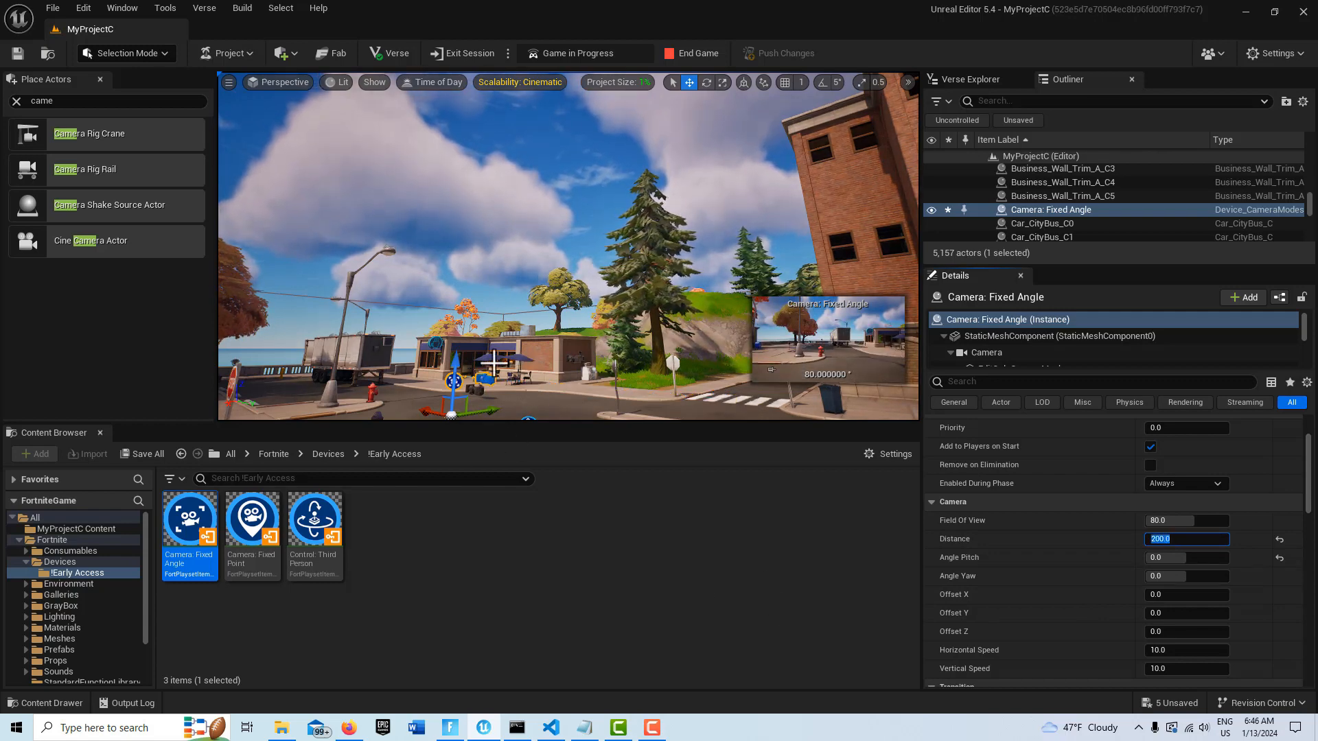
- Check the fixed angle camera's placement beside the cine camera and end the running game
right_click_drag(568, 247, 508, 281)
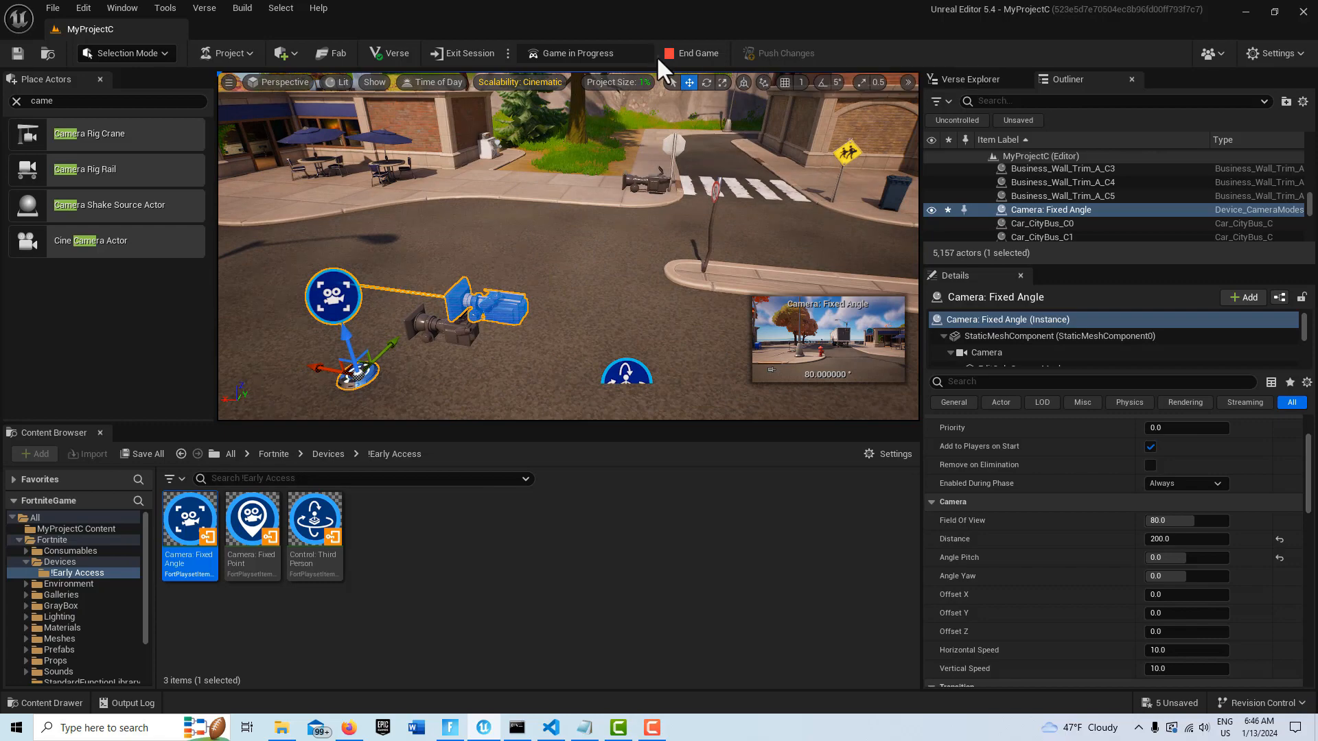
left_click(678, 52)
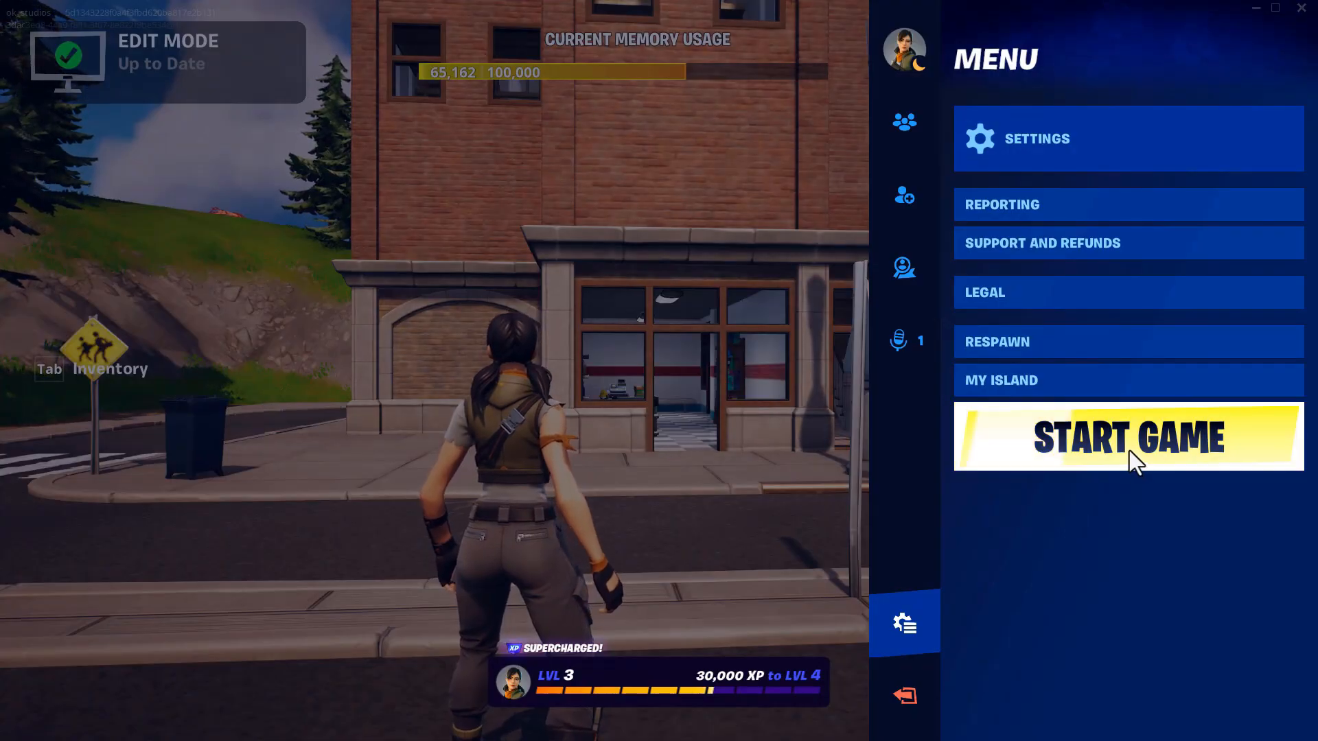
- Start the game session on the island to test the fixed angle camera
left_click(1130, 450)
left_click(757, 456)
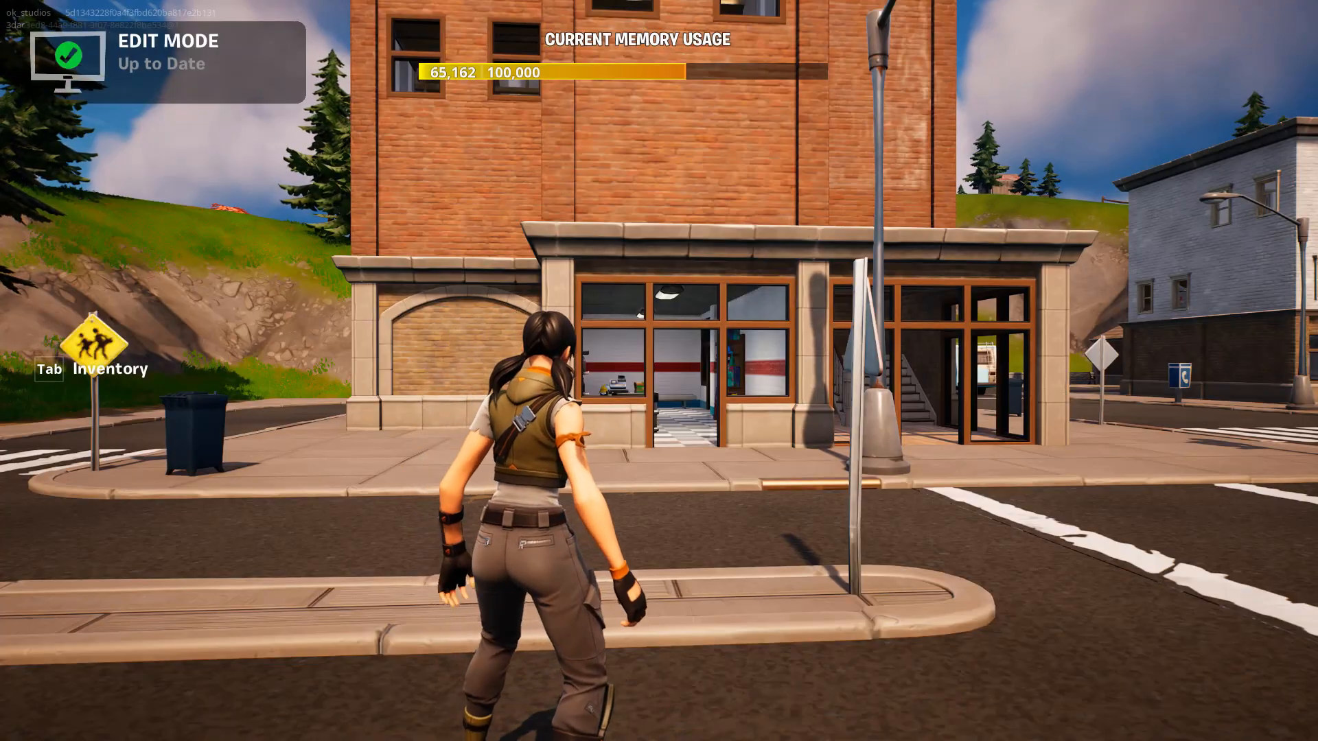
key("Escape")
left_click(1080, 483)
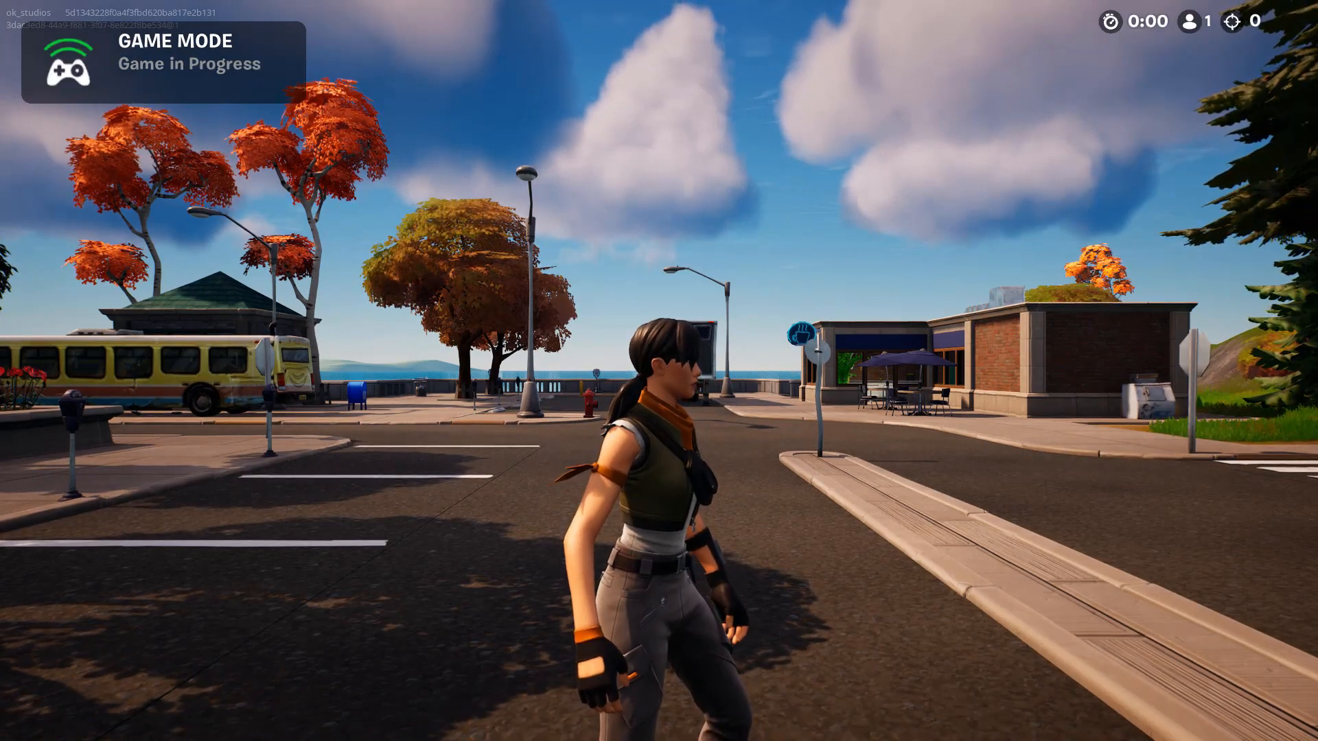
- Run the character toward and away from the camera along the street to test how the fixed angle camera follows
key("s")
key("s")
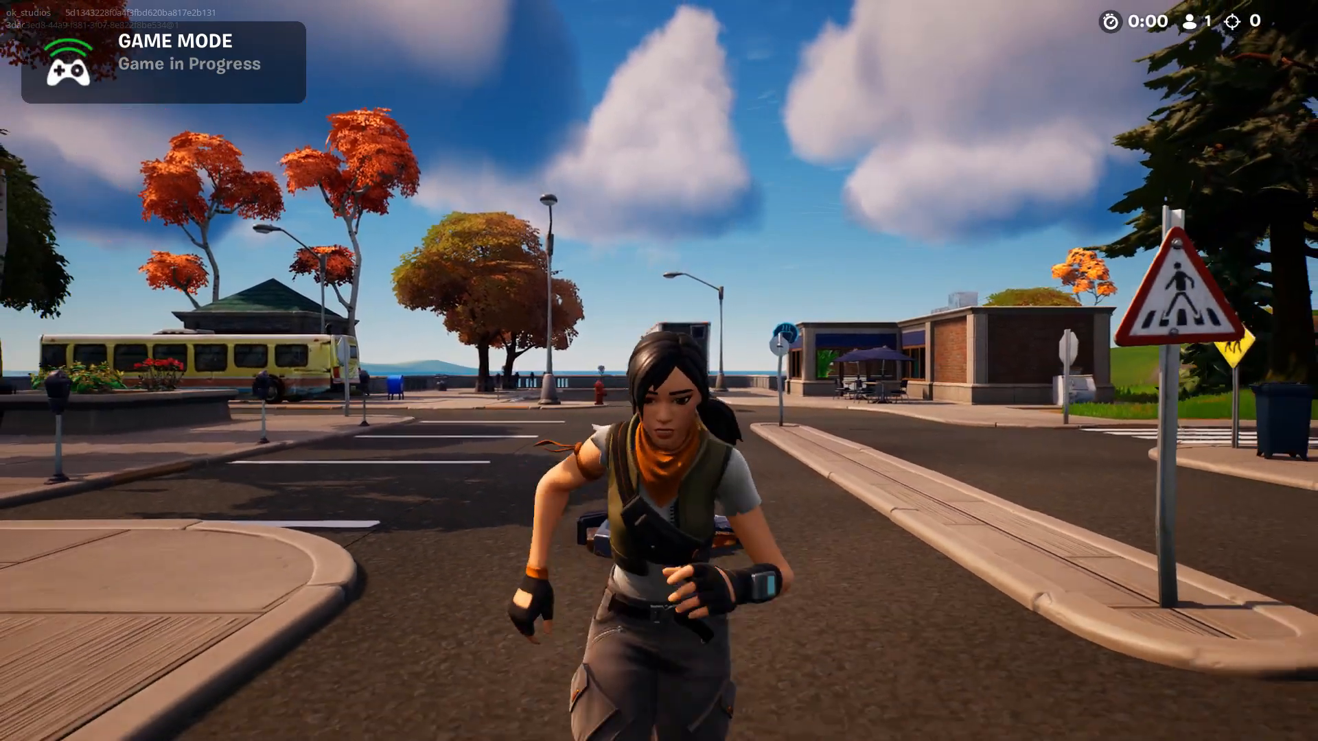
key("s")
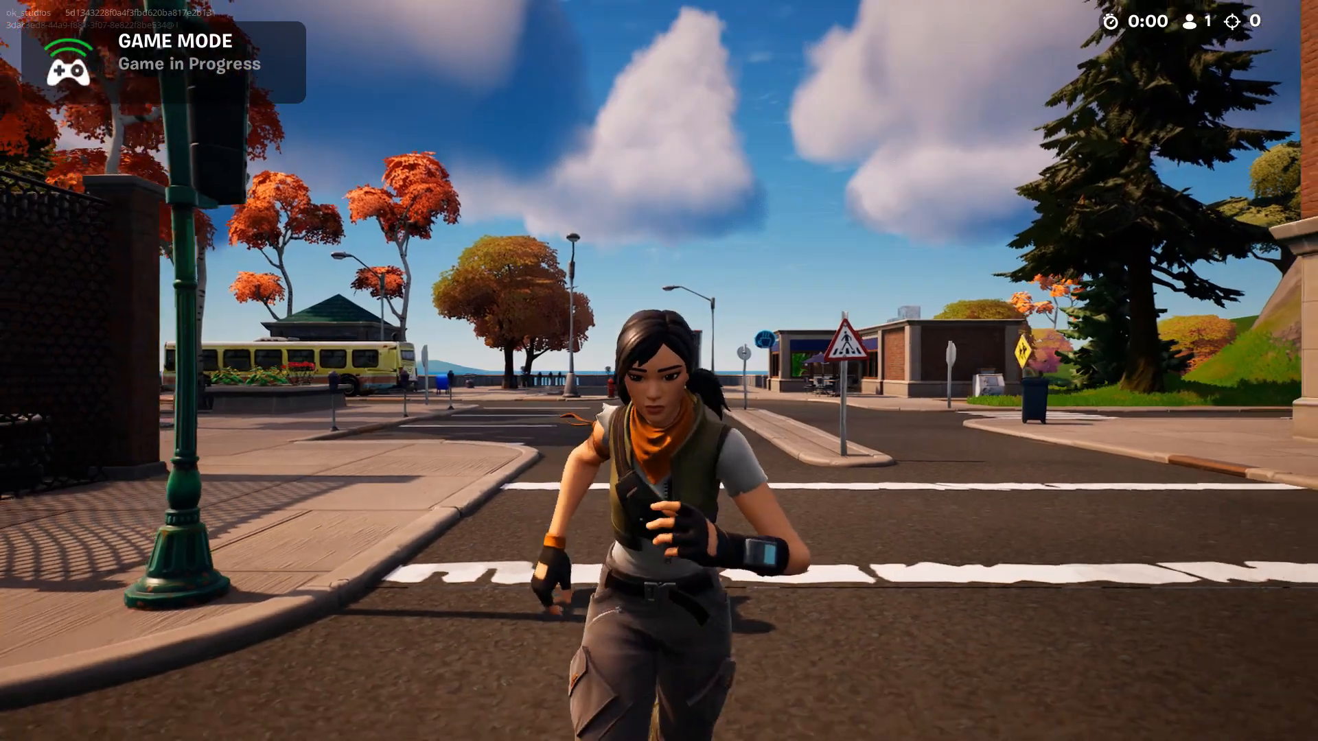
key("s")
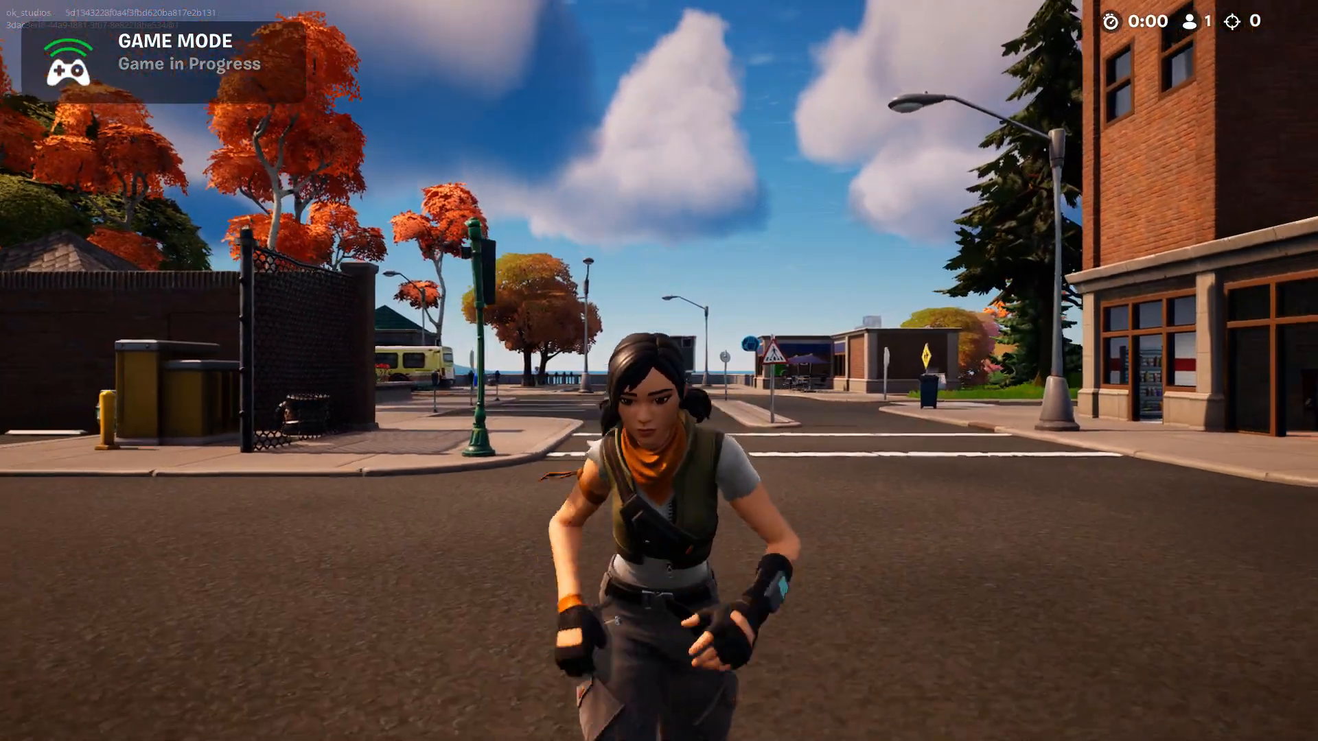
key("s")
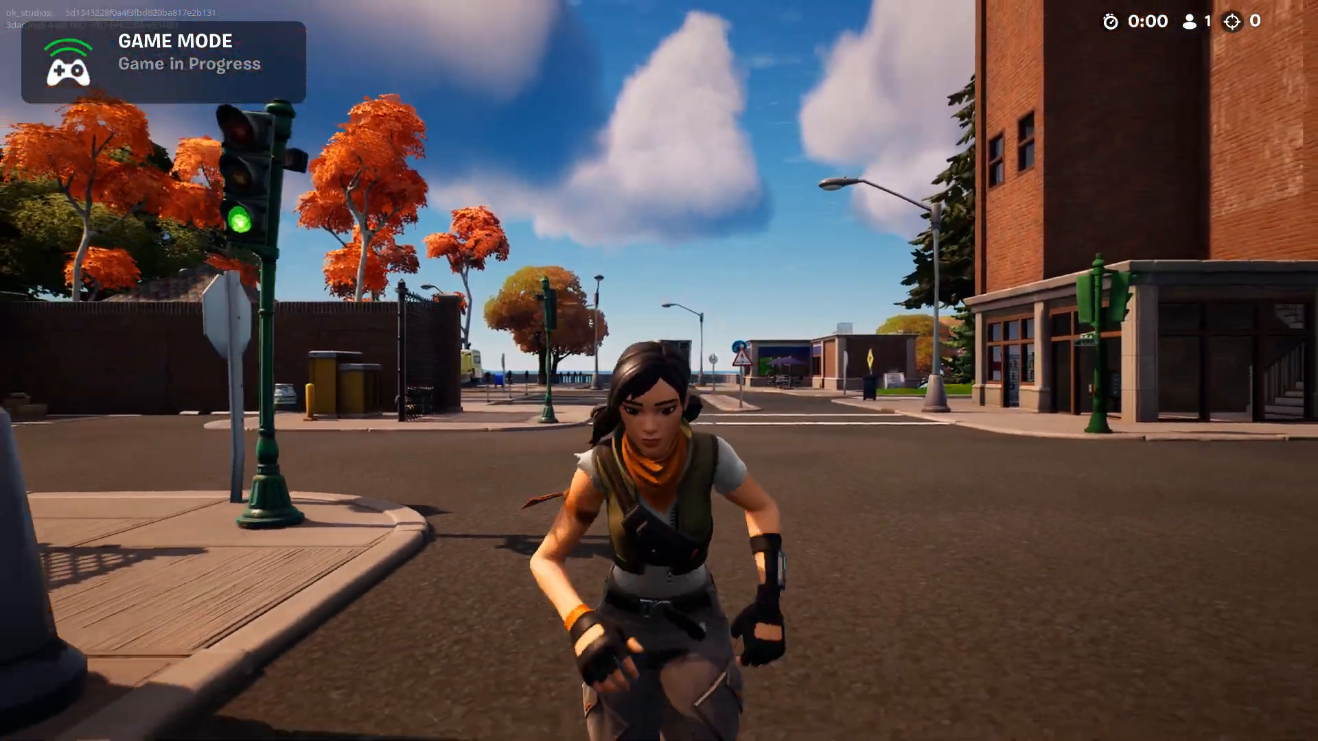
key("w")
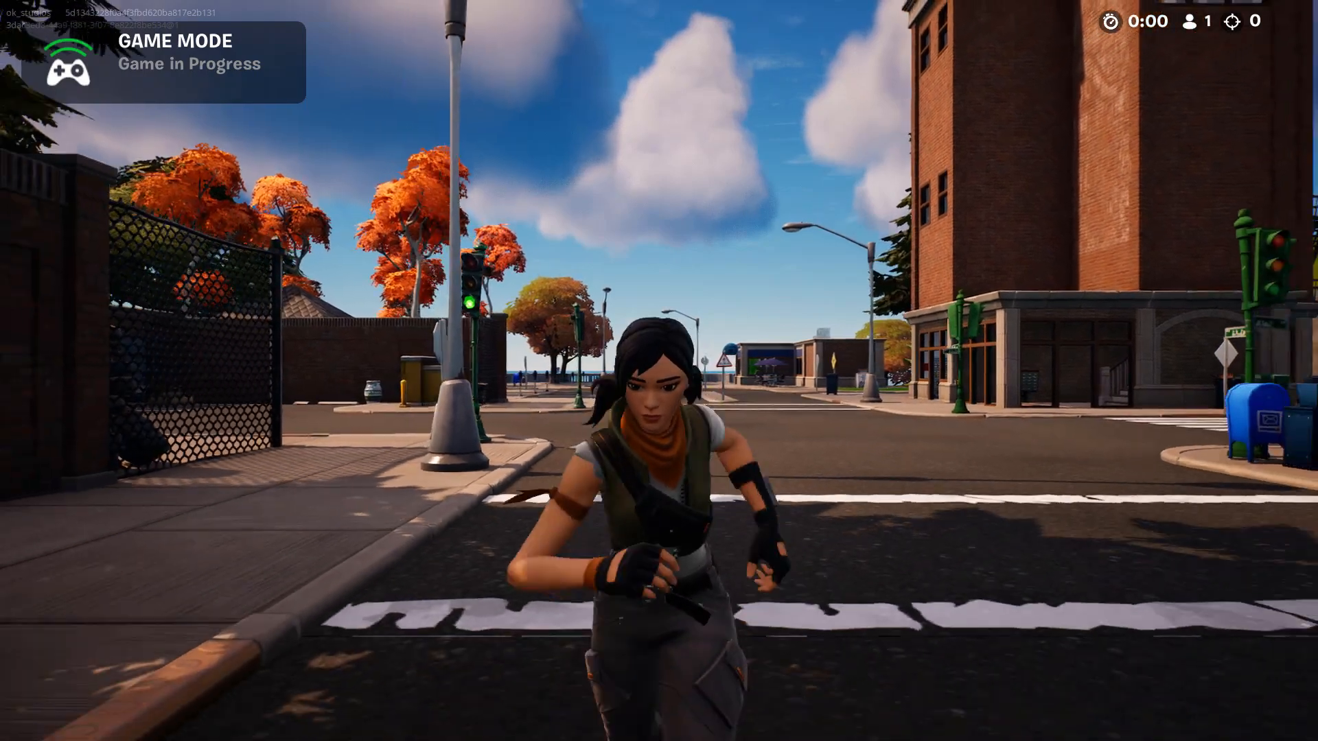
key("s")
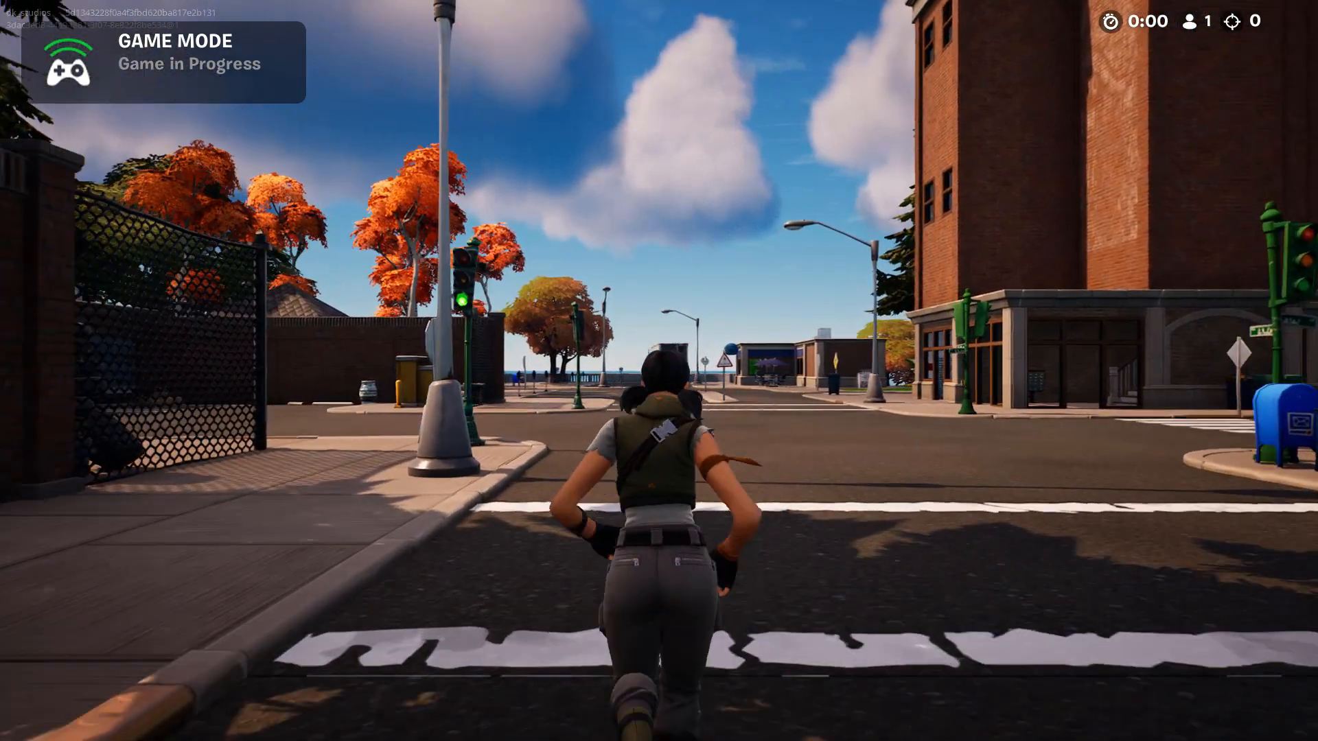
key("s")
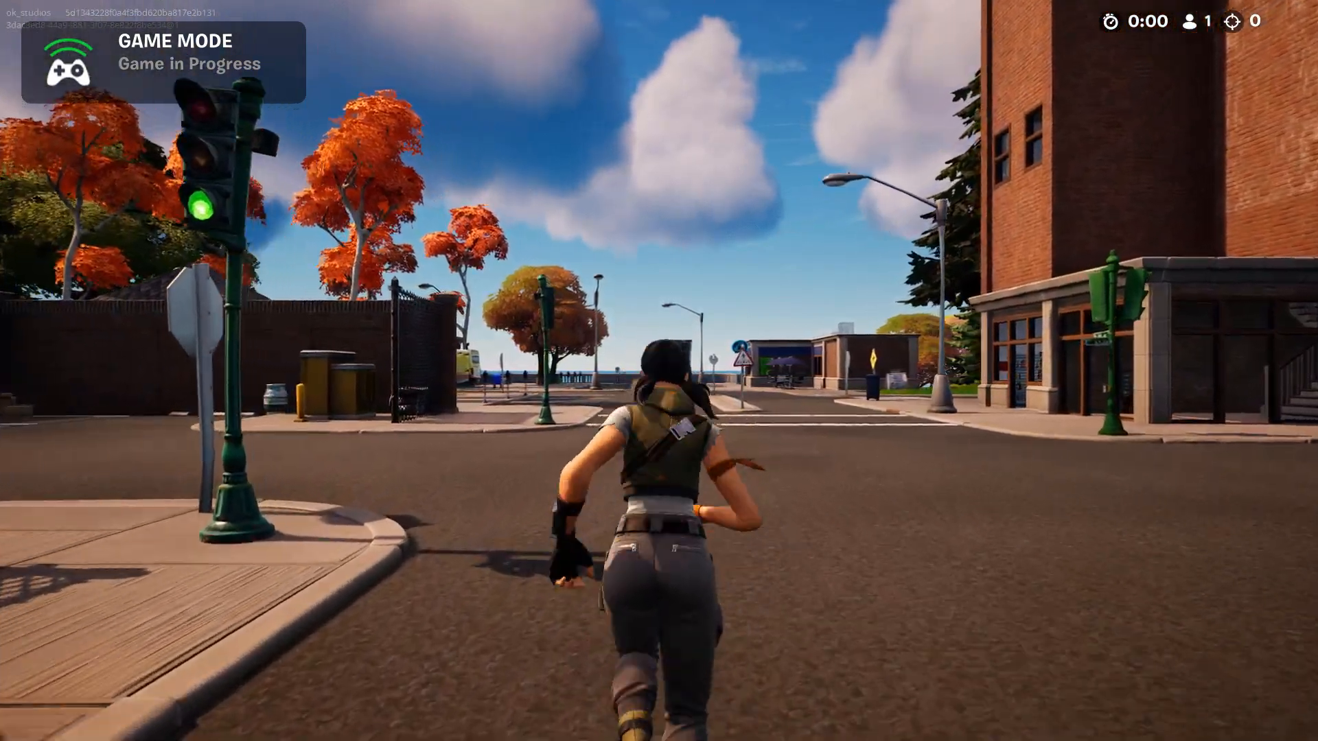
key("s")
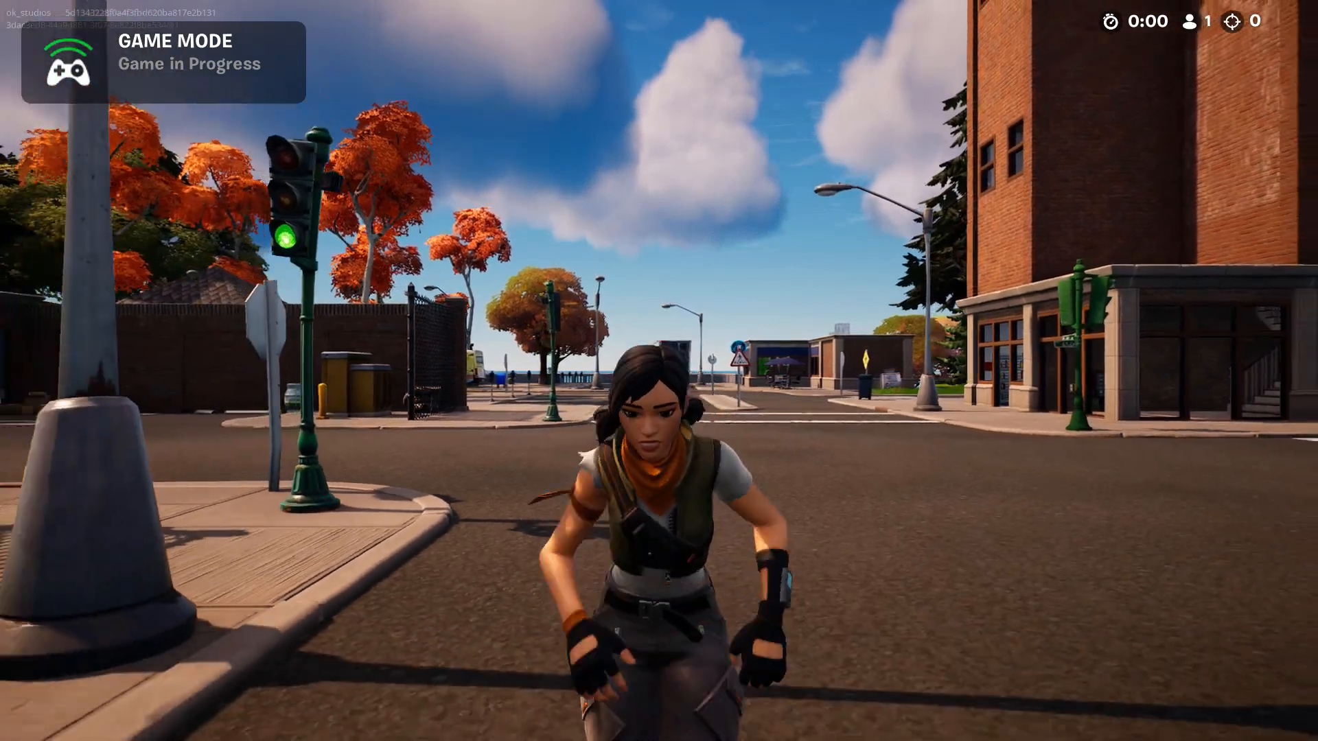
key("s")
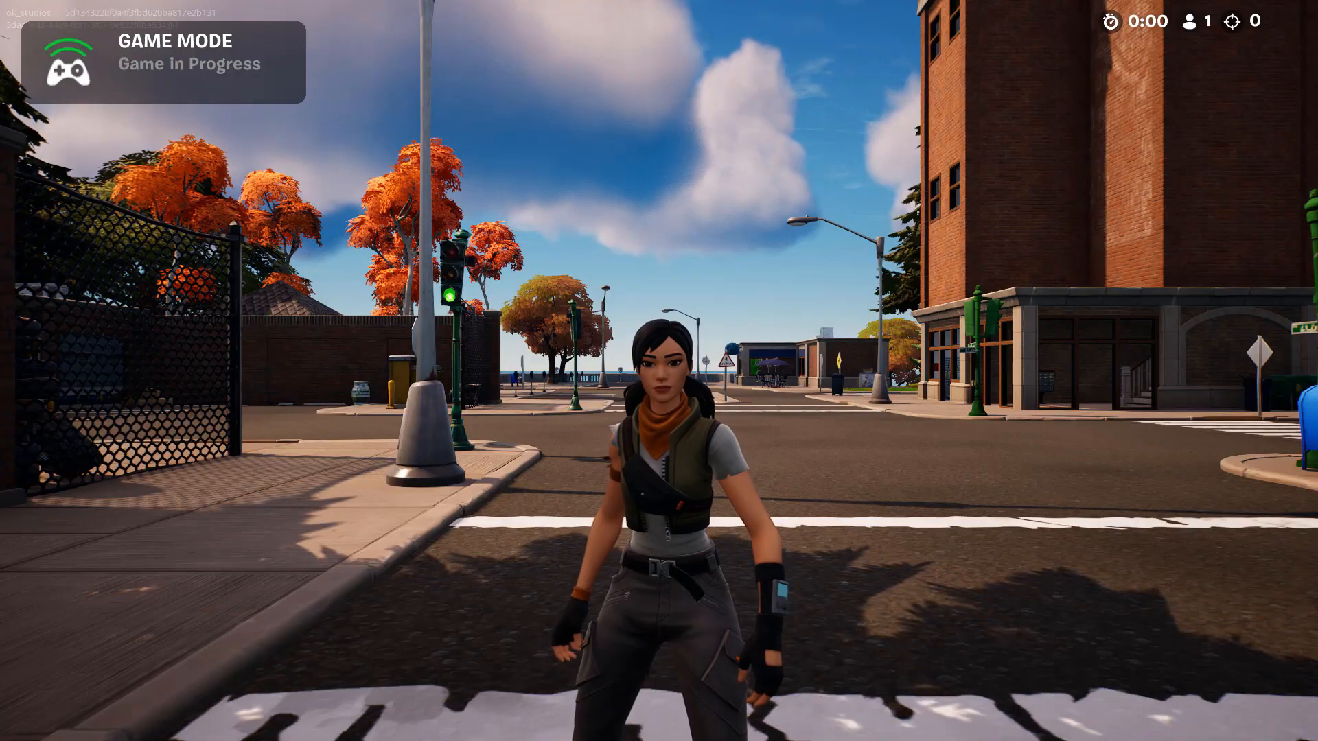
key("w")
- Switch back to Unreal Editor and place a Camera: Fixed Point device on the road at the intersection beyond the fence
key("Escape")
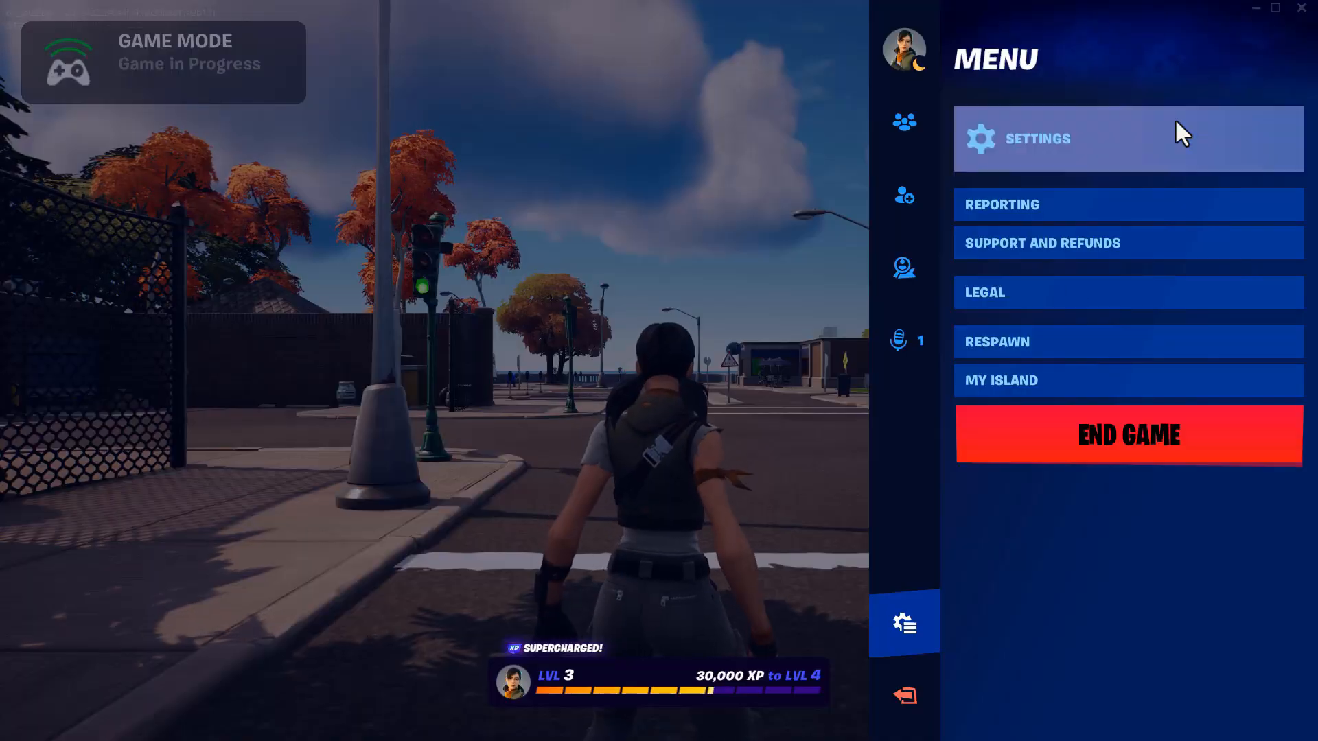
left_click(1262, 7)
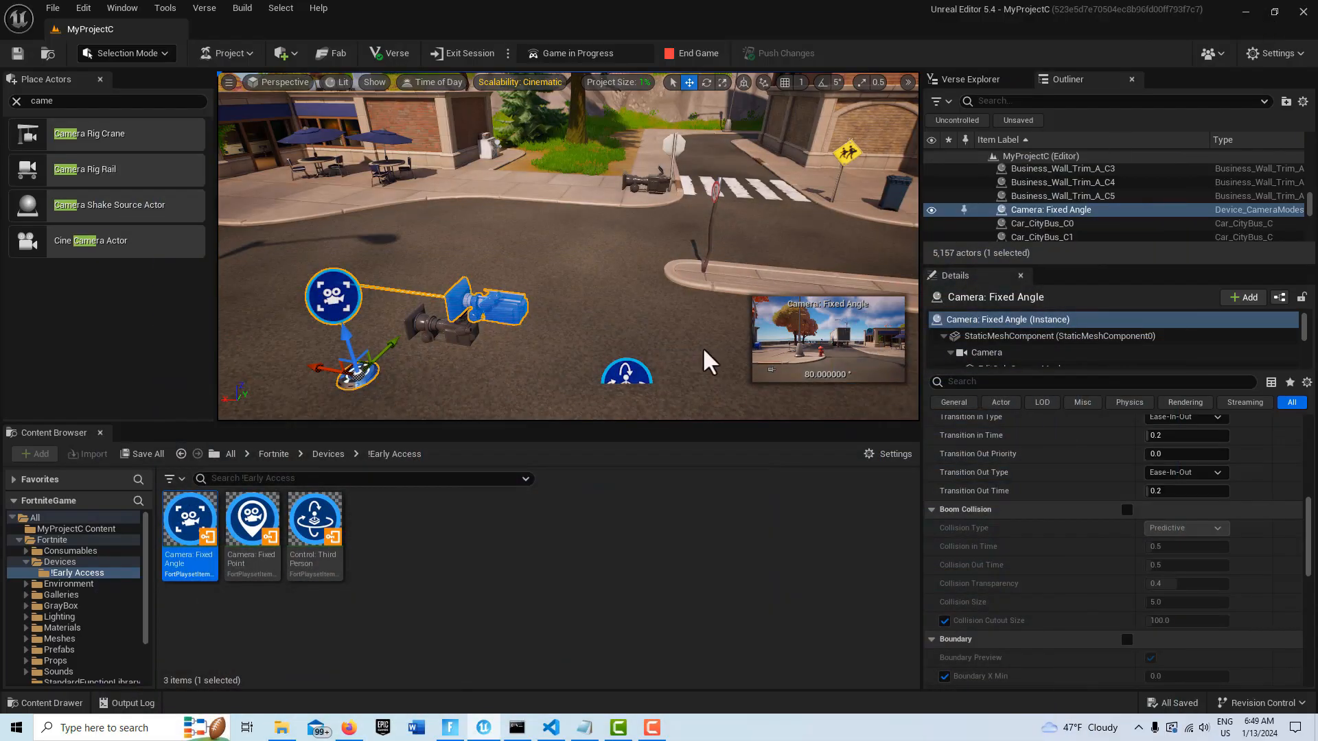
right_click_drag(569, 246, 594, 210)
key("s")
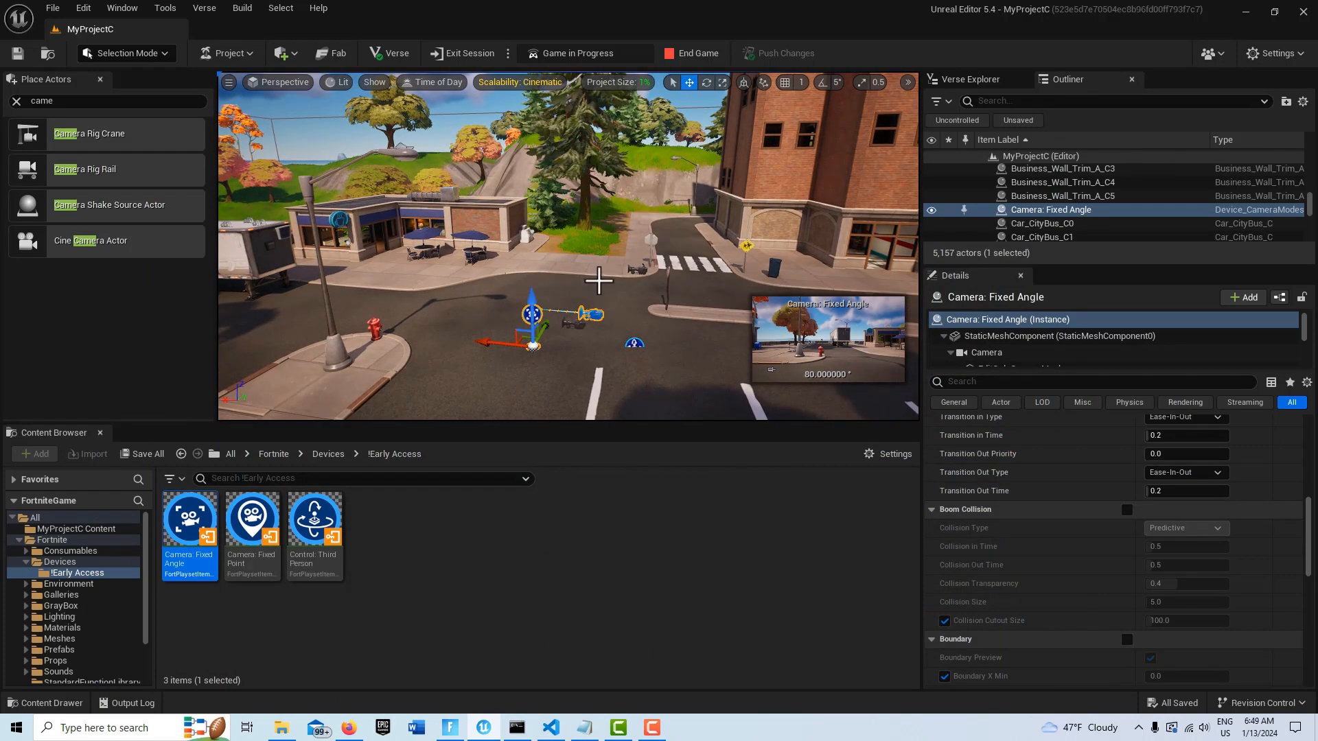
right_click_drag(690, 282, 762, 289)
key("w")
key("s")
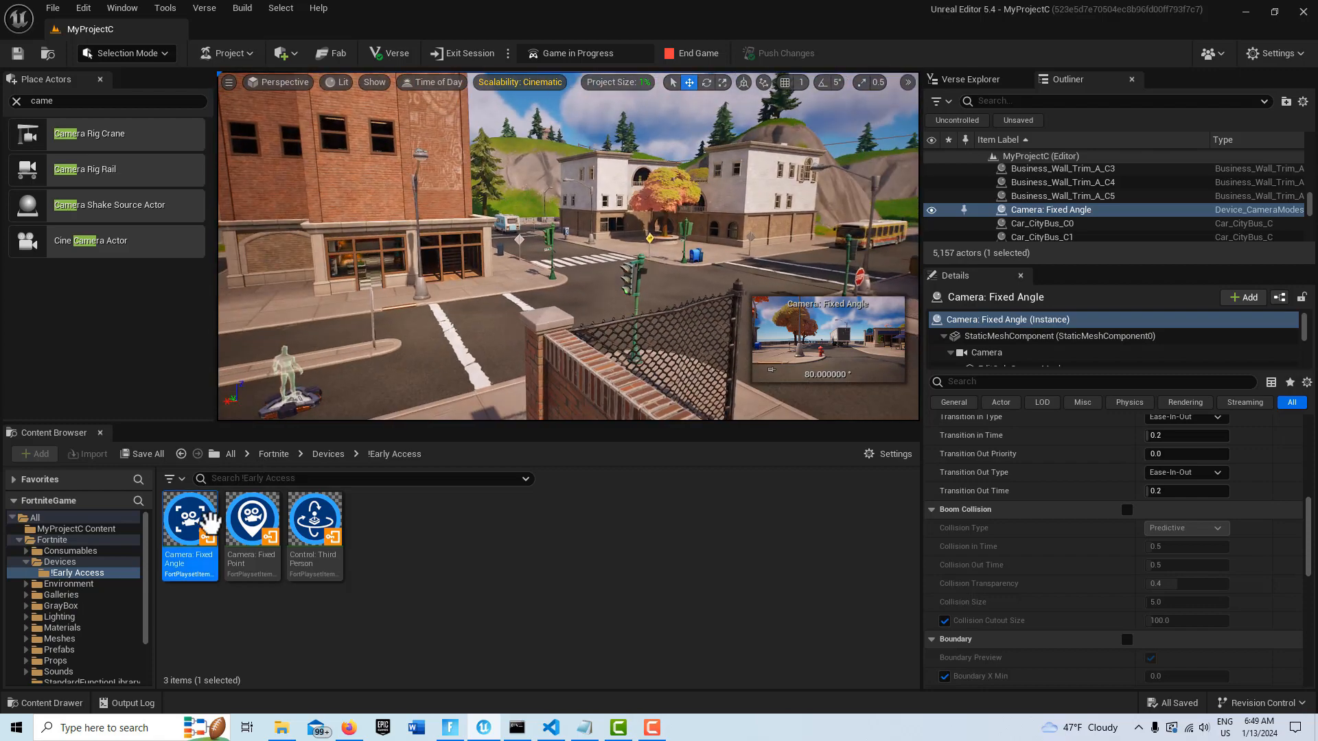
left_click_drag(251, 525, 659, 340)
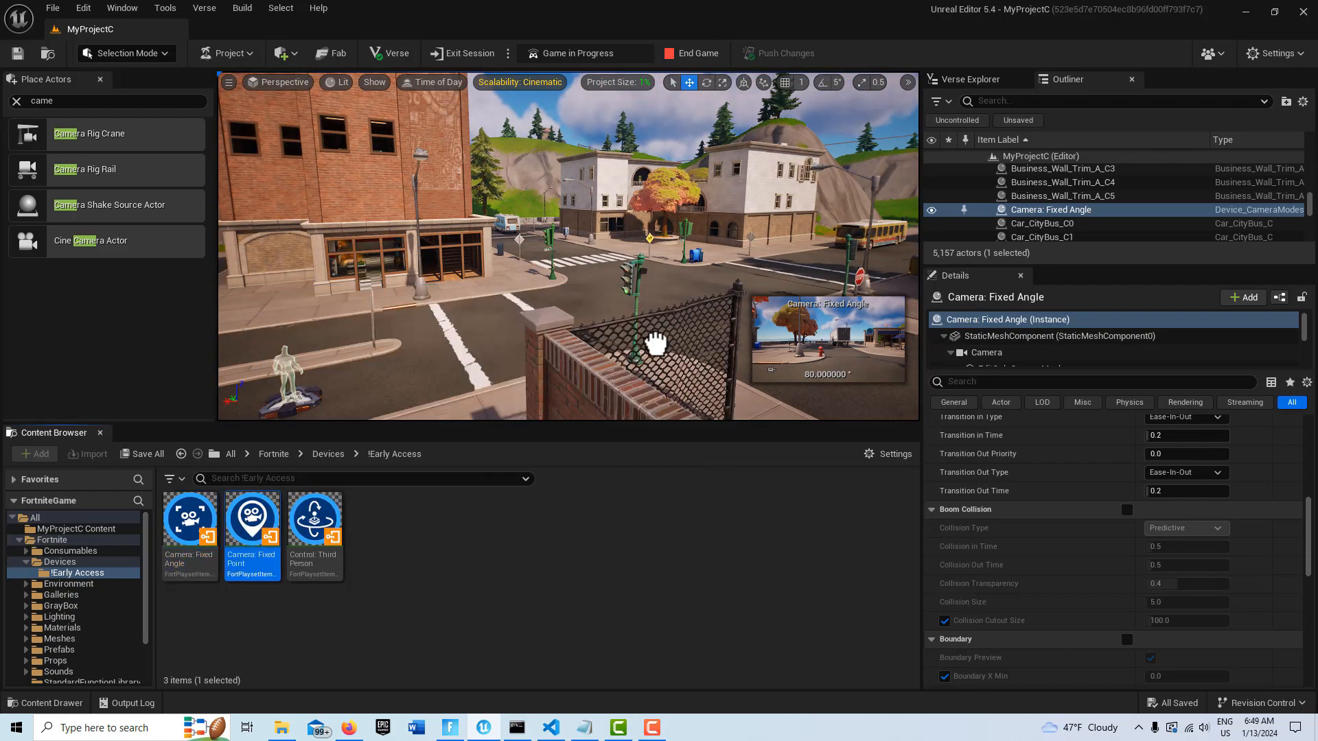
left_click_drag(775, 307, 776, 310)
key("w")
right_click_drag(823, 357, 896, 369)
key("w")
key("s")
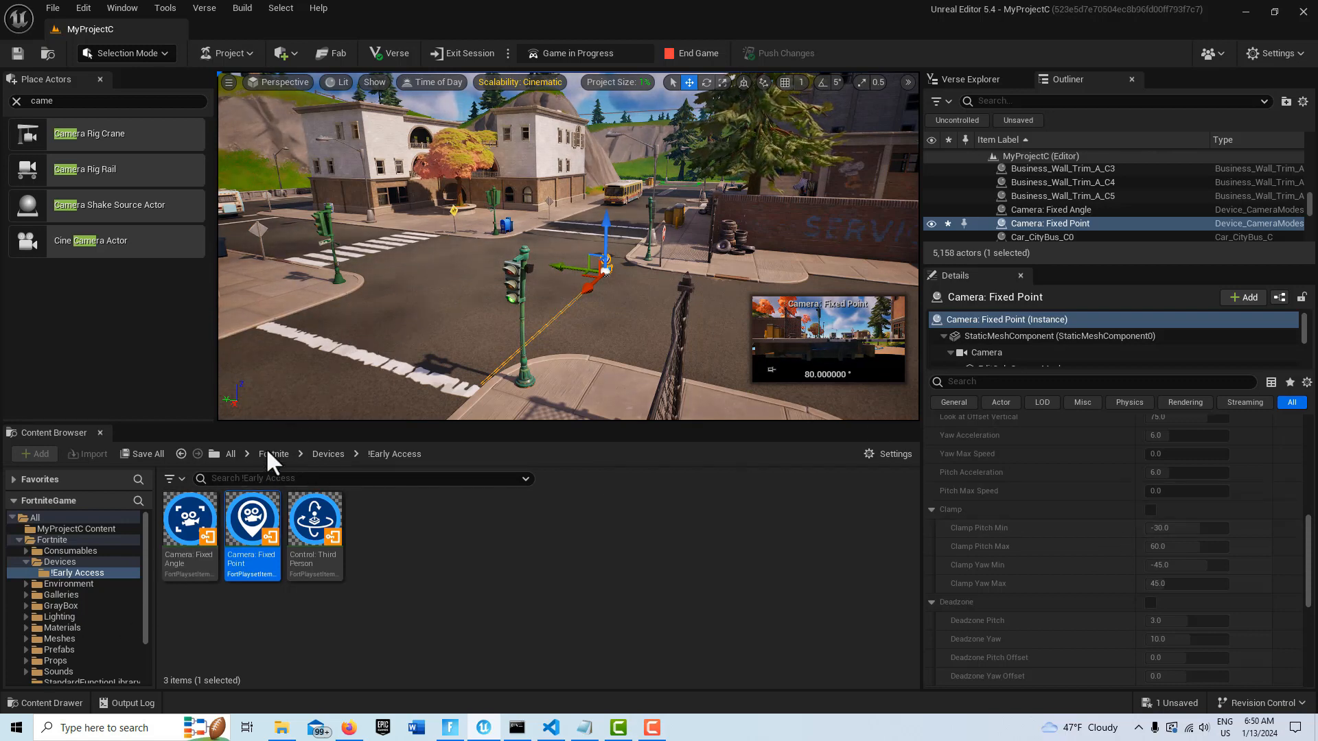
- Examine the Requirements, Functions and General settings of the Camera: Fixed Angle and Camera: Fixed Point devices
left_click(1082, 210)
scroll(1098, 511, "down", 3)
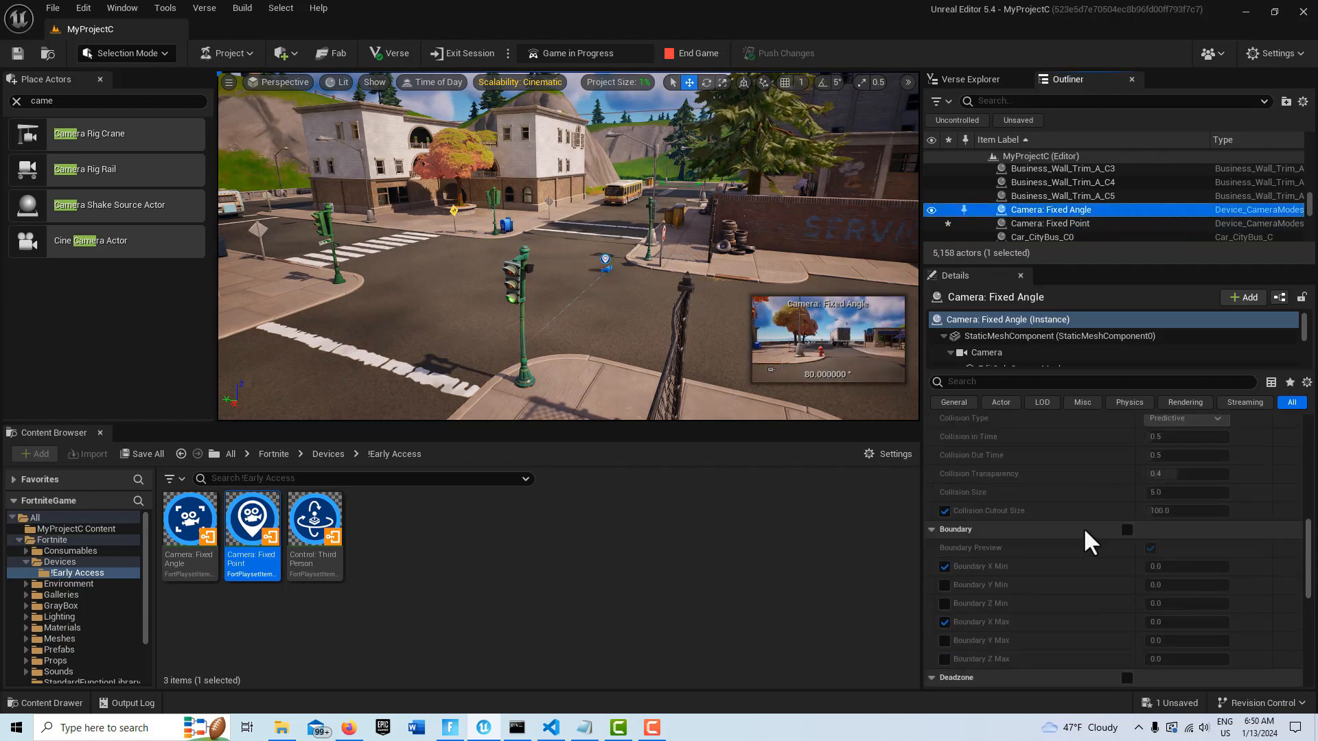
scroll(1086, 533, "down", 3)
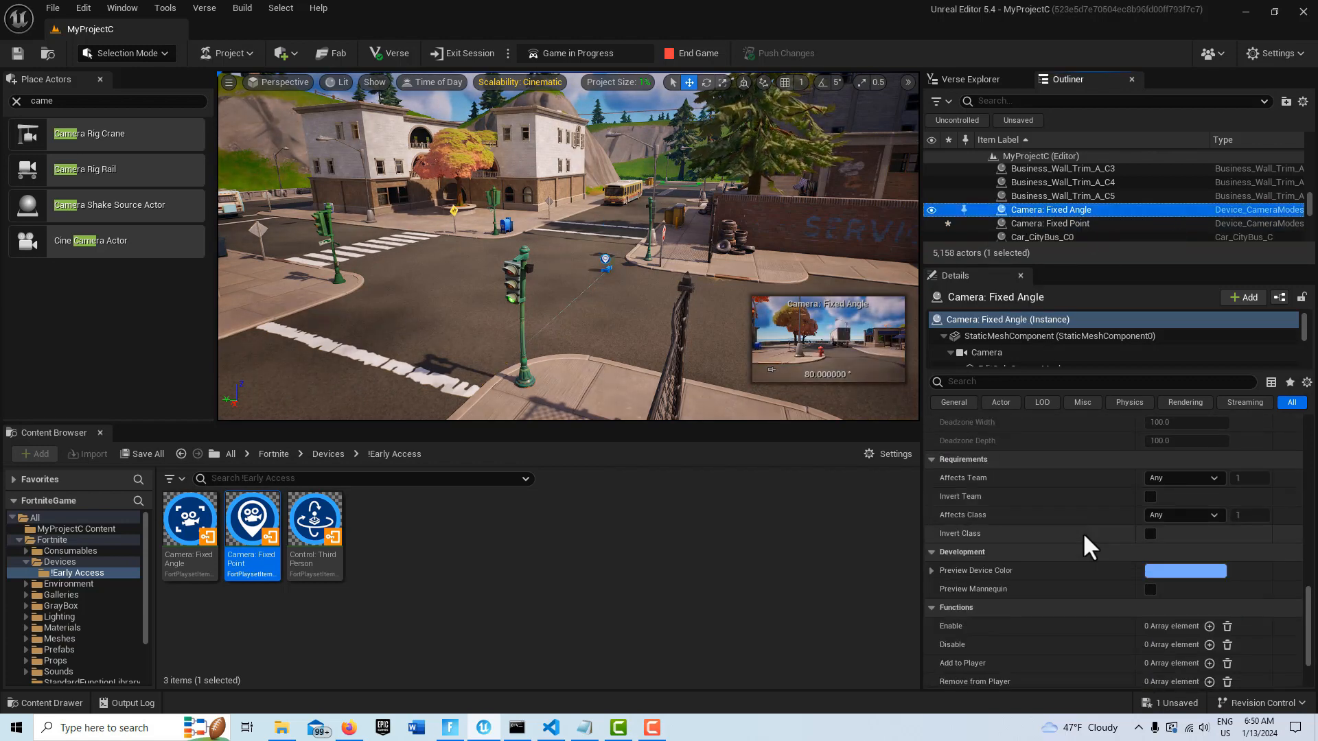
scroll(1083, 535, "down", 3)
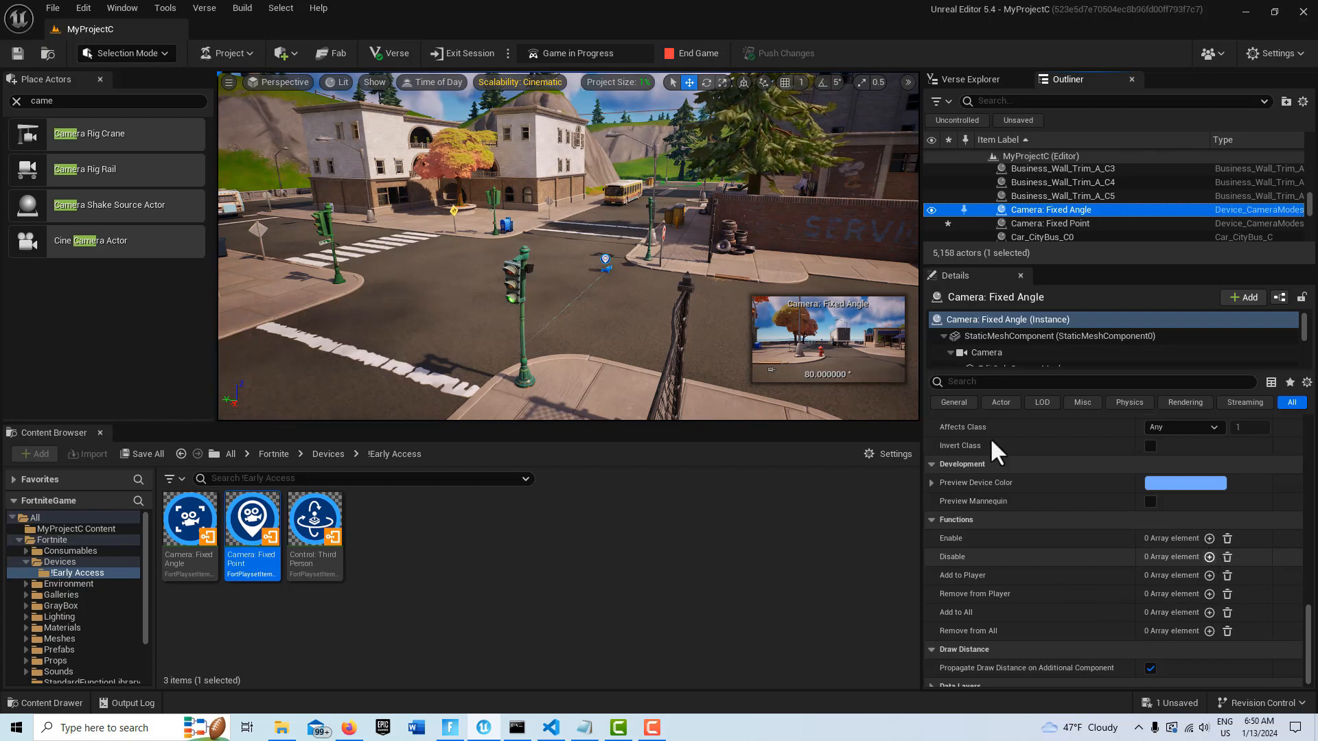
left_click(606, 266)
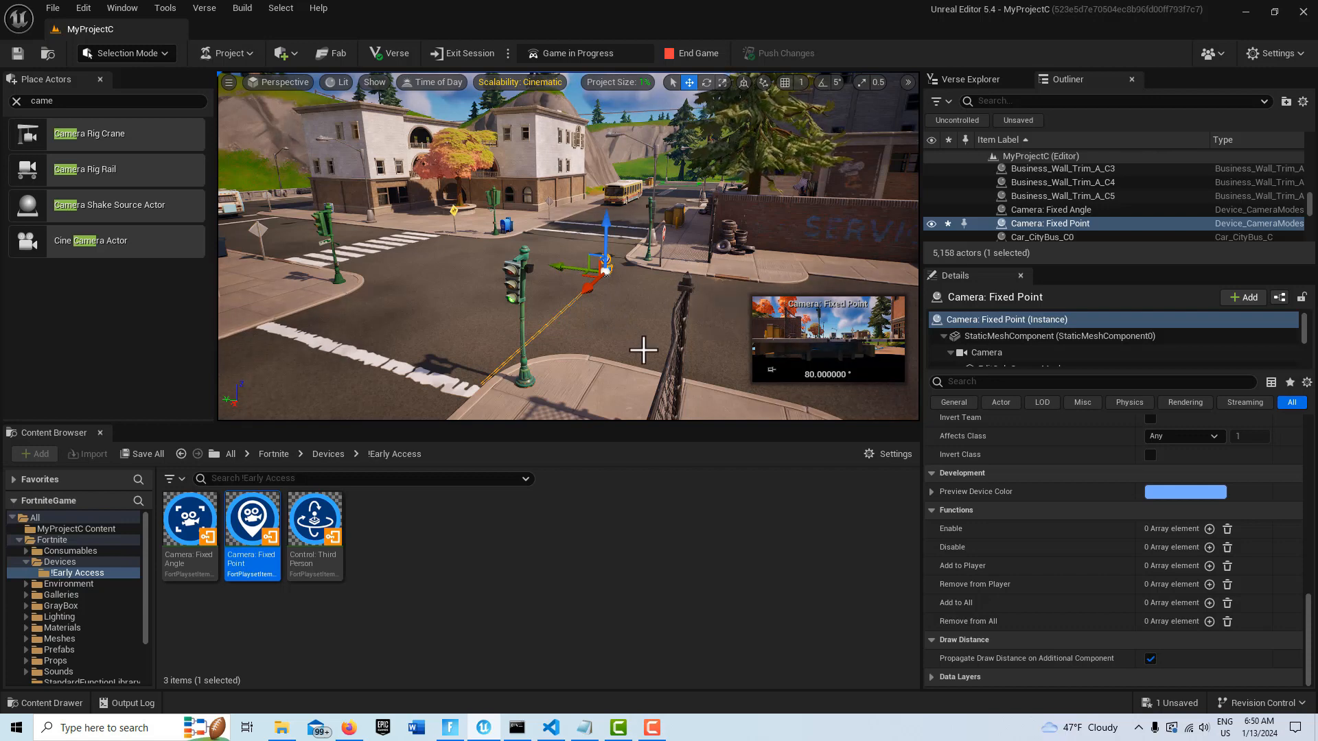
scroll(643, 350, "down", 1)
scroll(1065, 521, "up", 1)
scroll(1076, 510, "up", 1)
scroll(1074, 508, "up", 3)
scroll(1072, 513, "up", 5)
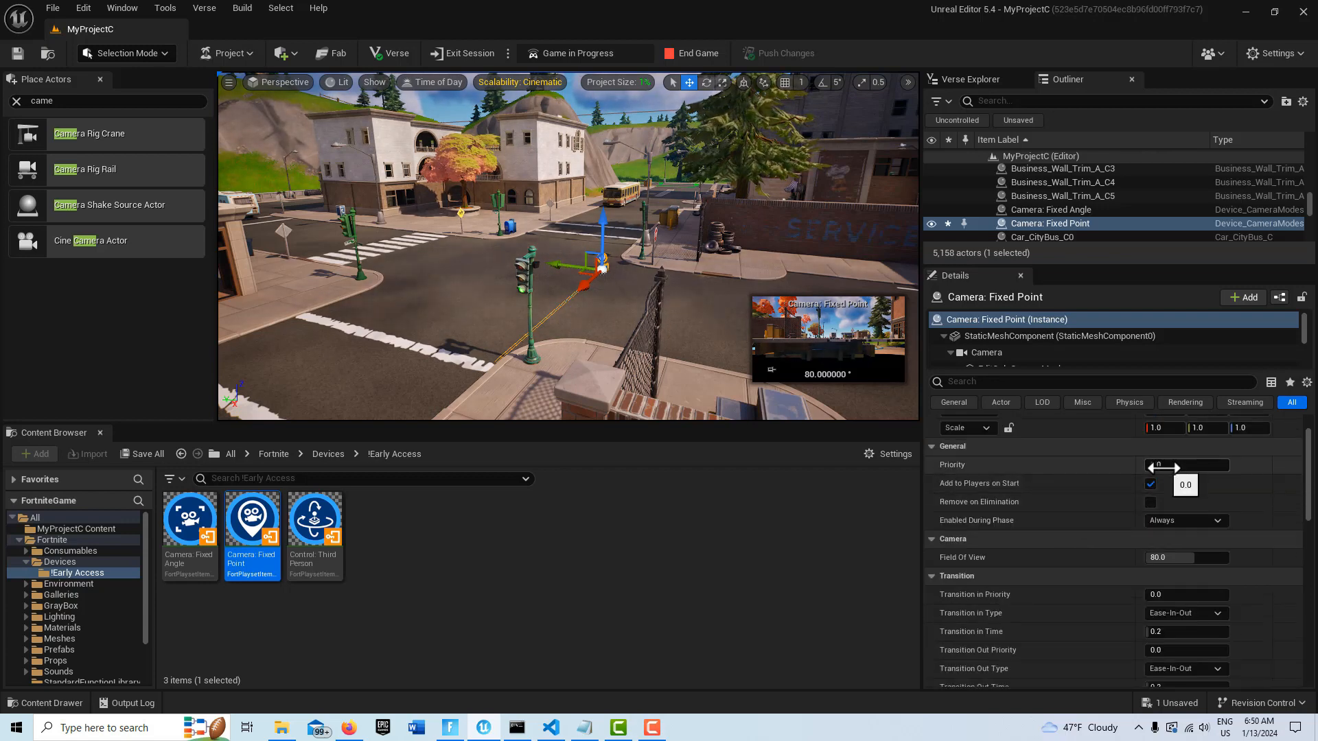
- Look over the street around the player spawner and reselect the Camera: Fixed Point device at the intersection
mouse_move(690, 294)
right_mouse_down()
mouse_move(412, 296)
mouse_move(742, 307)
mouse_move(638, 309)
mouse_move(622, 285)
mouse_move(508, 287)
mouse_move(679, 282)
right_mouse_up()
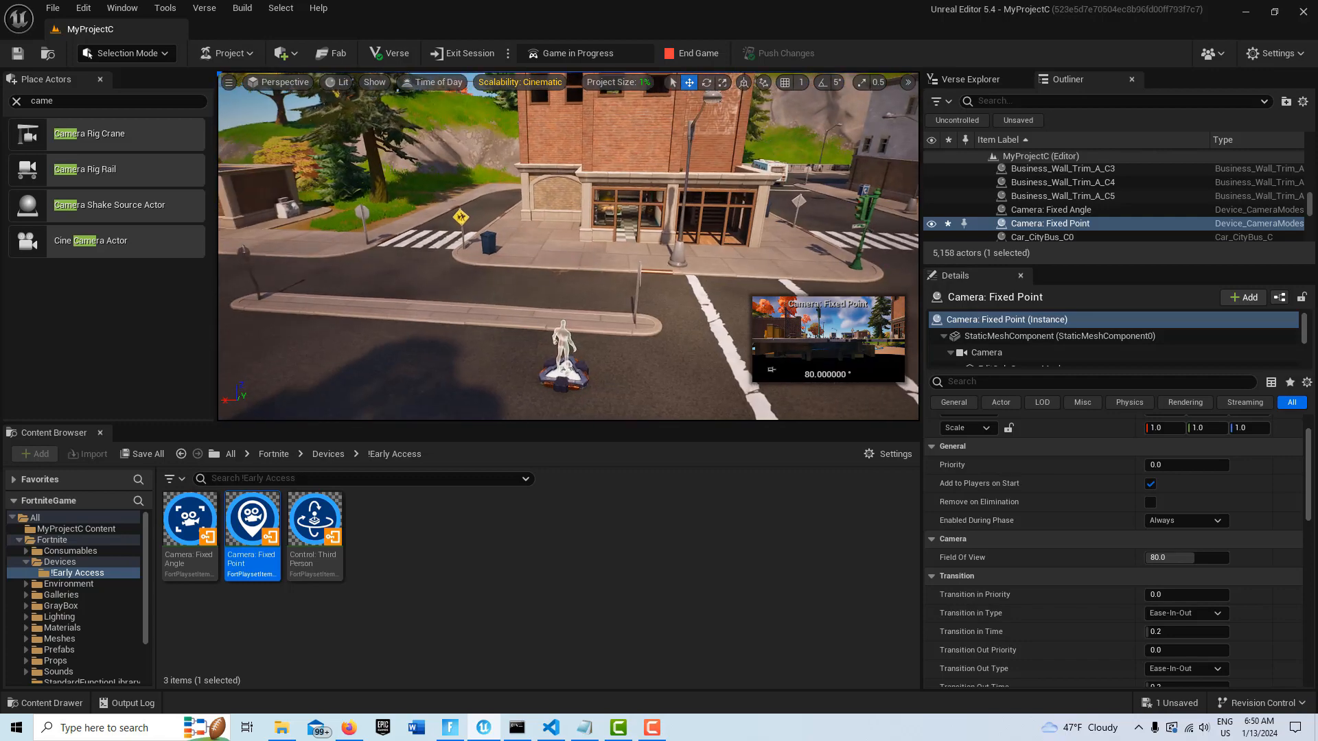
right_click(680, 278)
left_click(622, 353)
right_click_drag(674, 348, 755, 348)
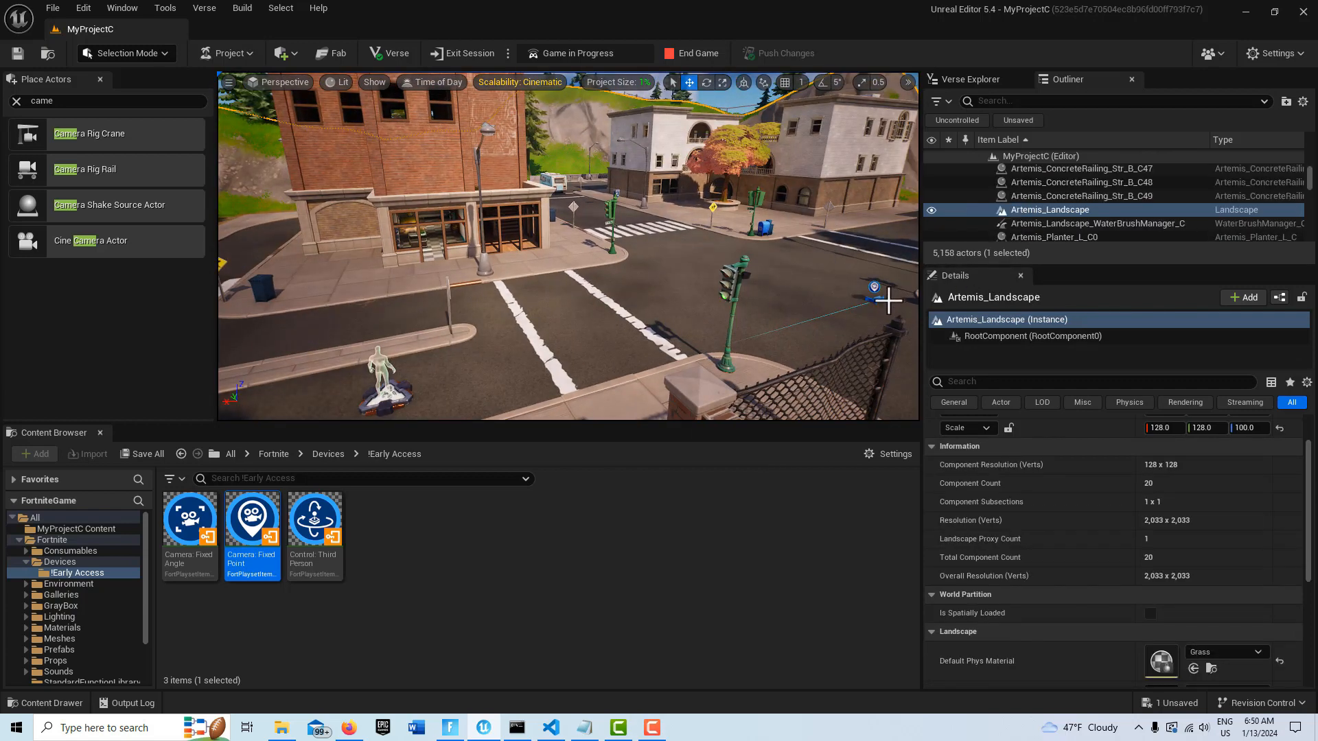
left_click_drag(872, 298, 873, 299)
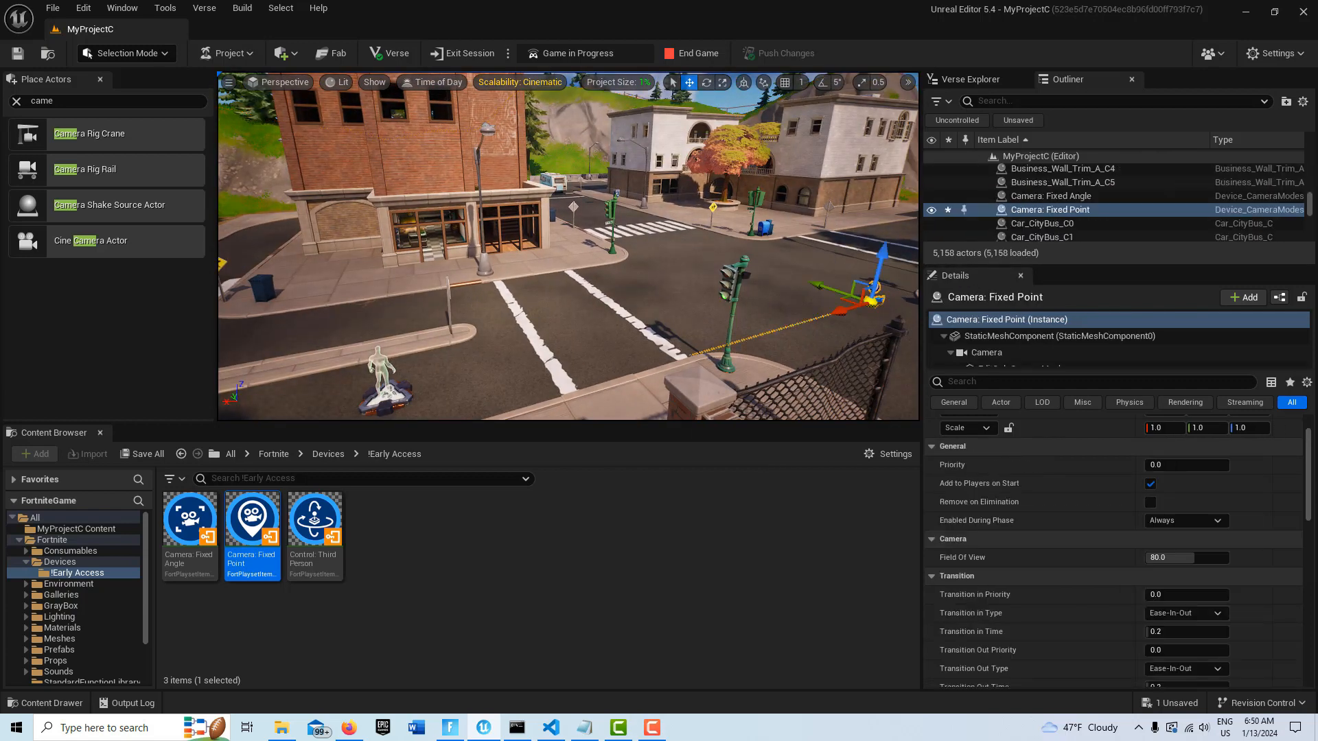
- Compare the Priority and Add to Players on Start settings of the fixed angle and fixed point cameras
left_click(1087, 196)
left_click(1087, 208)
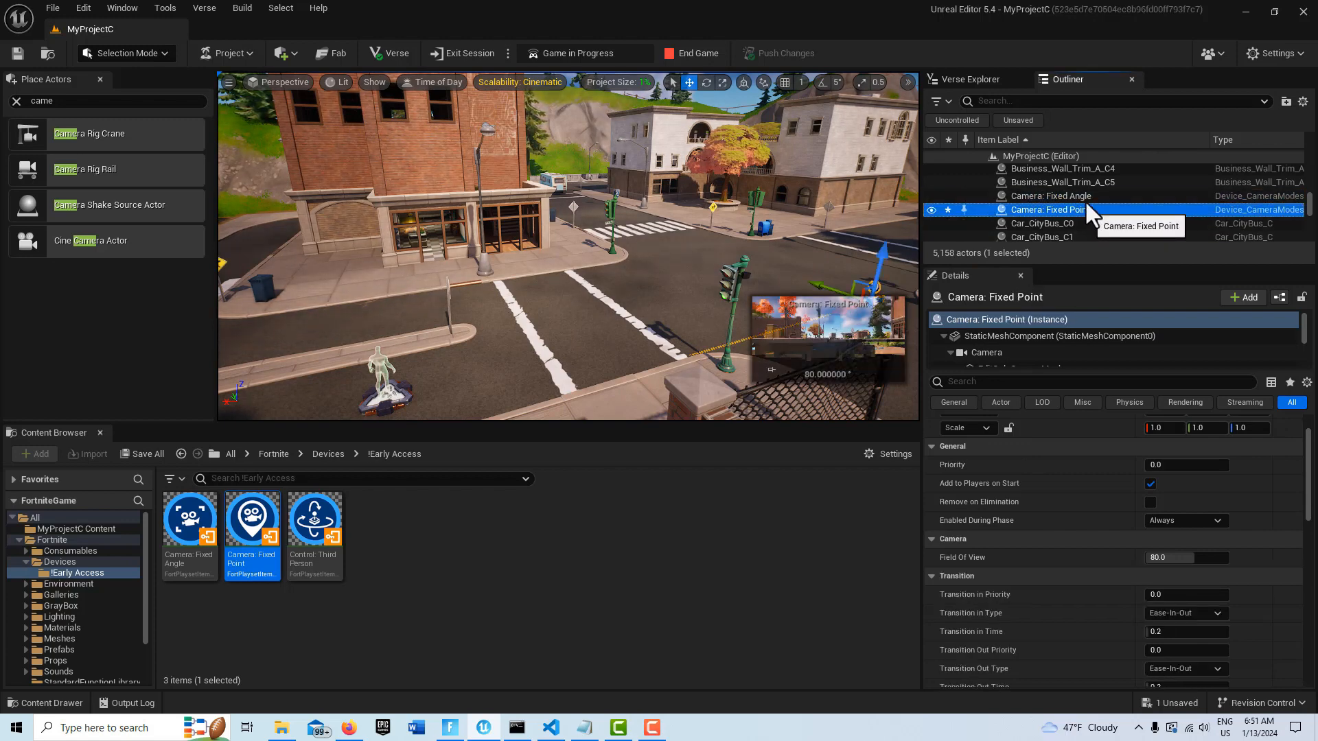
left_click(1084, 196)
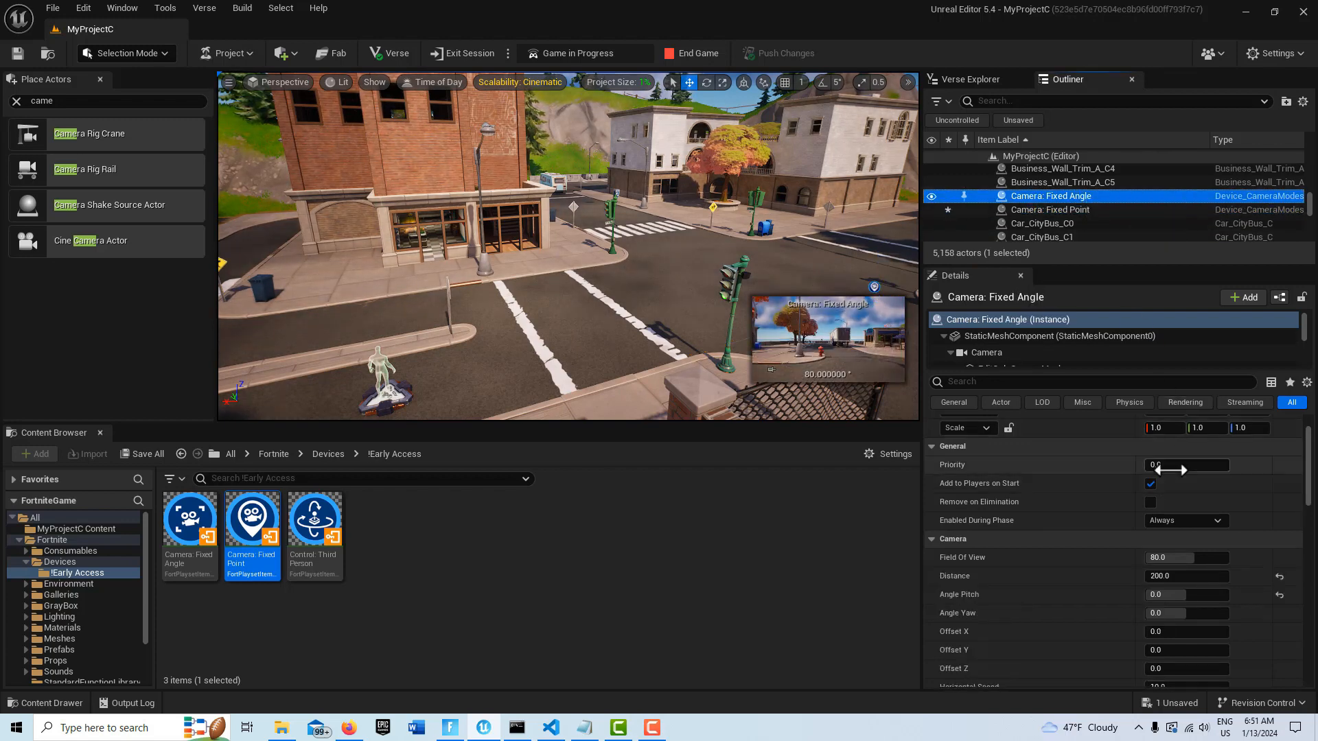
left_click(1042, 210)
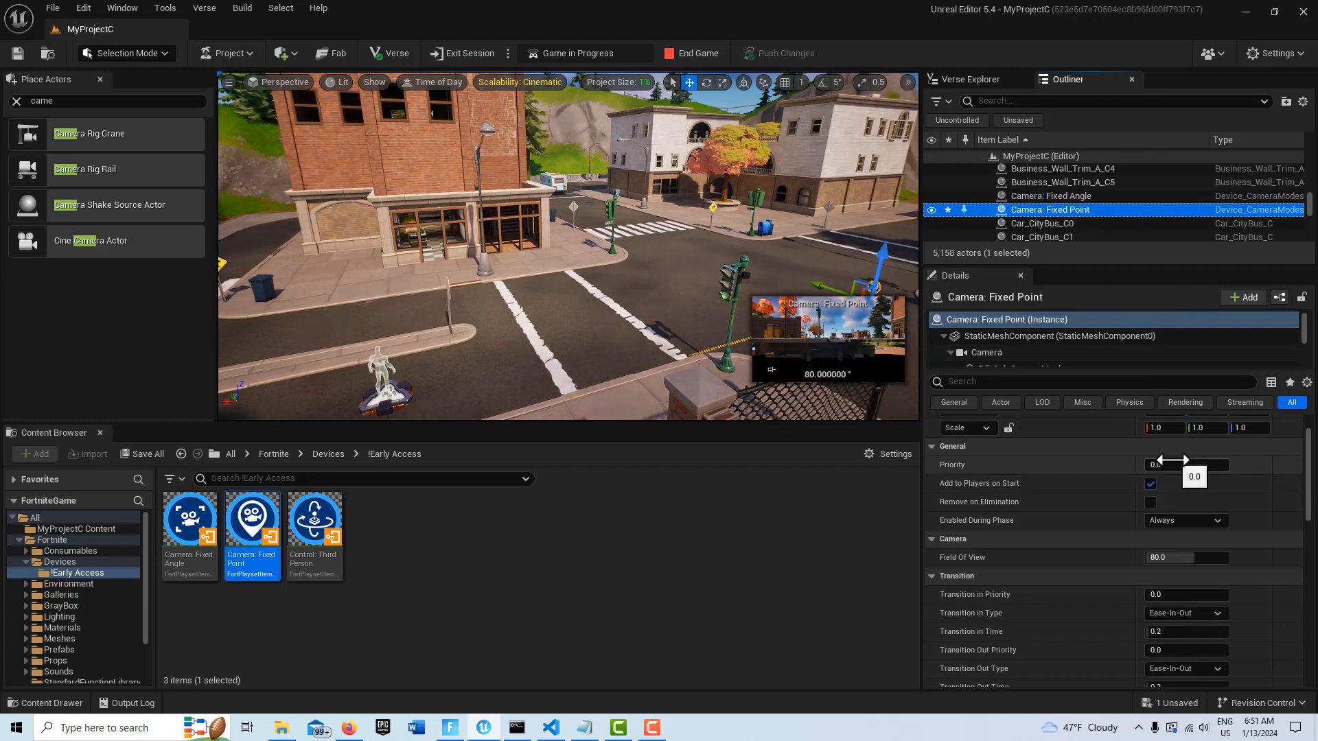
left_click(1073, 195)
left_click(1074, 210)
left_click(1069, 196)
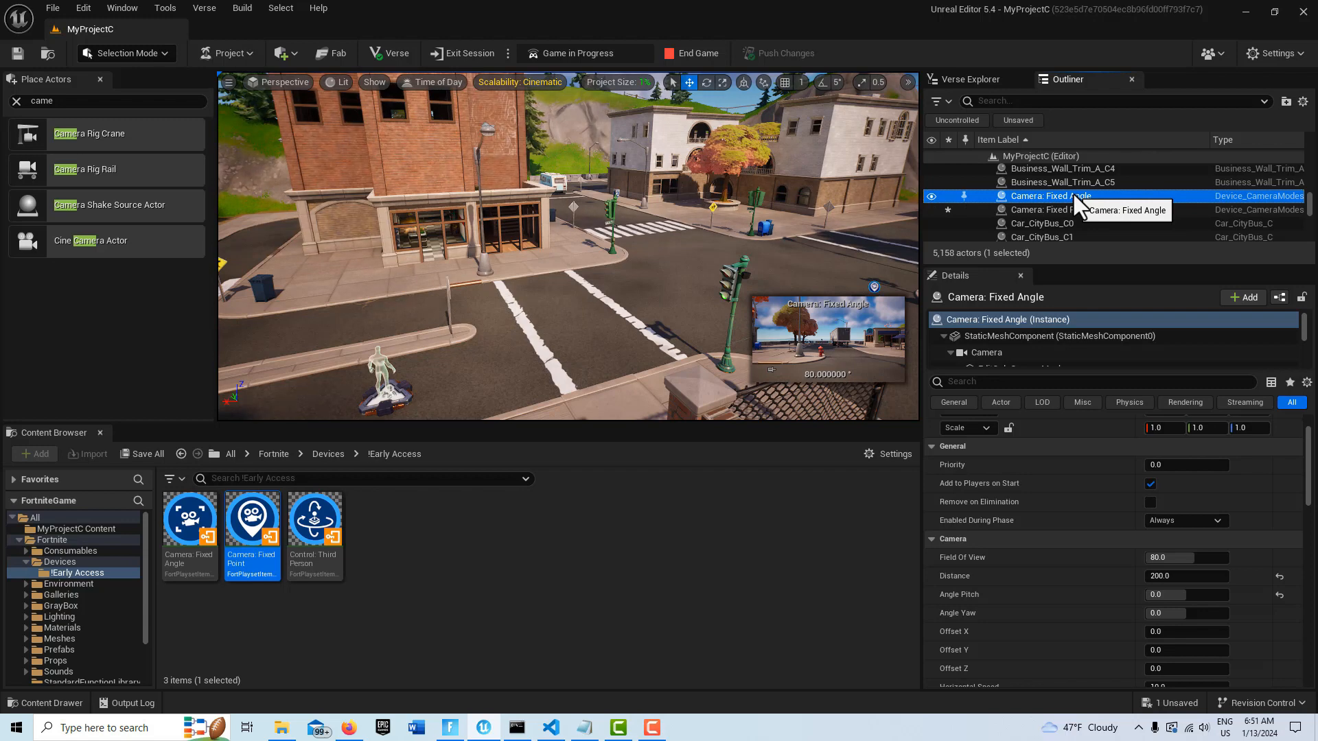
- Set the Camera: Fixed Point device's Priority to 1.0
left_click(1081, 209)
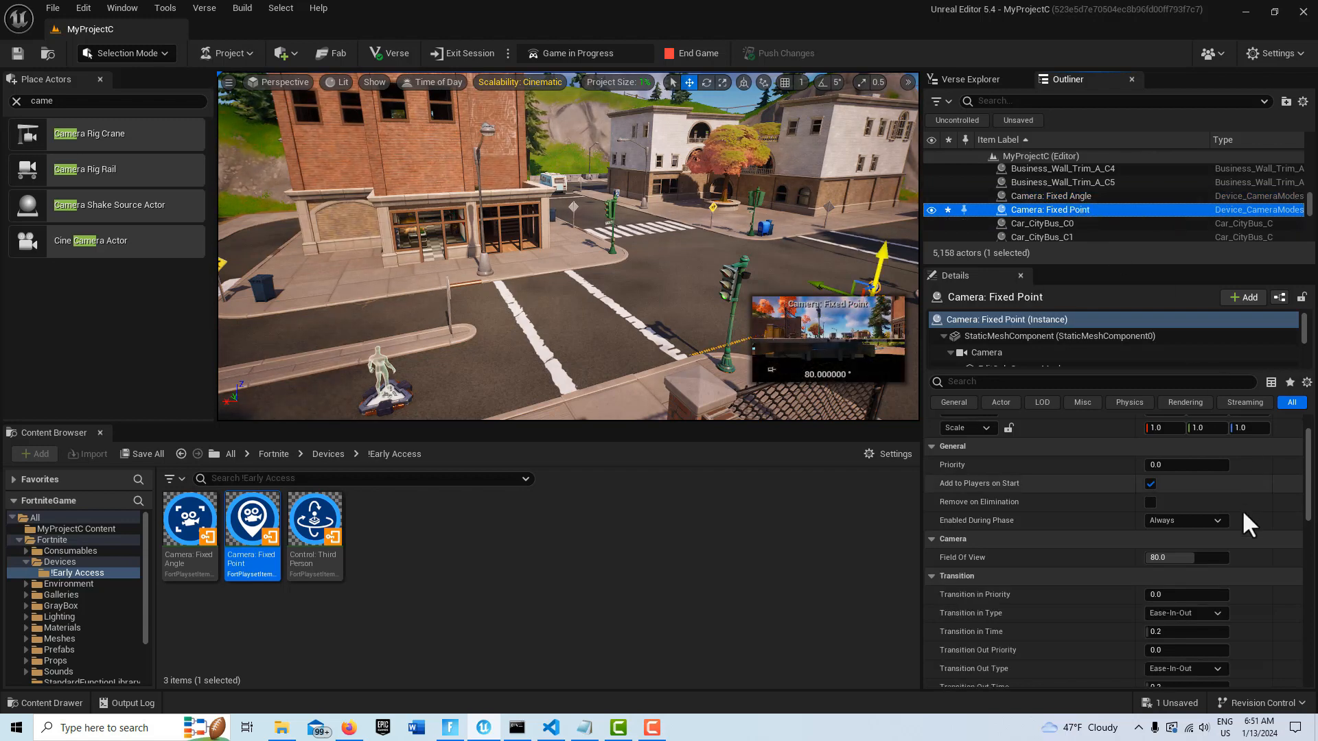
left_click(1166, 465)
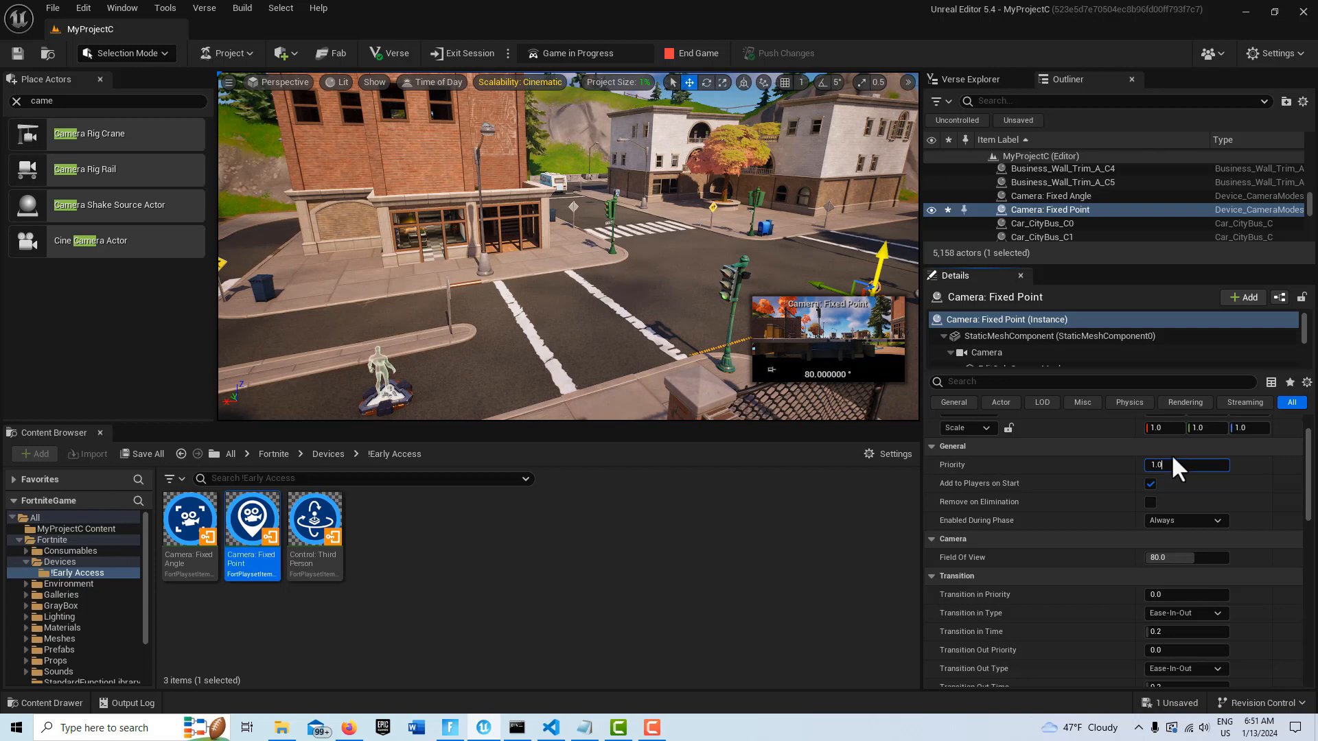
left_click(1151, 484)
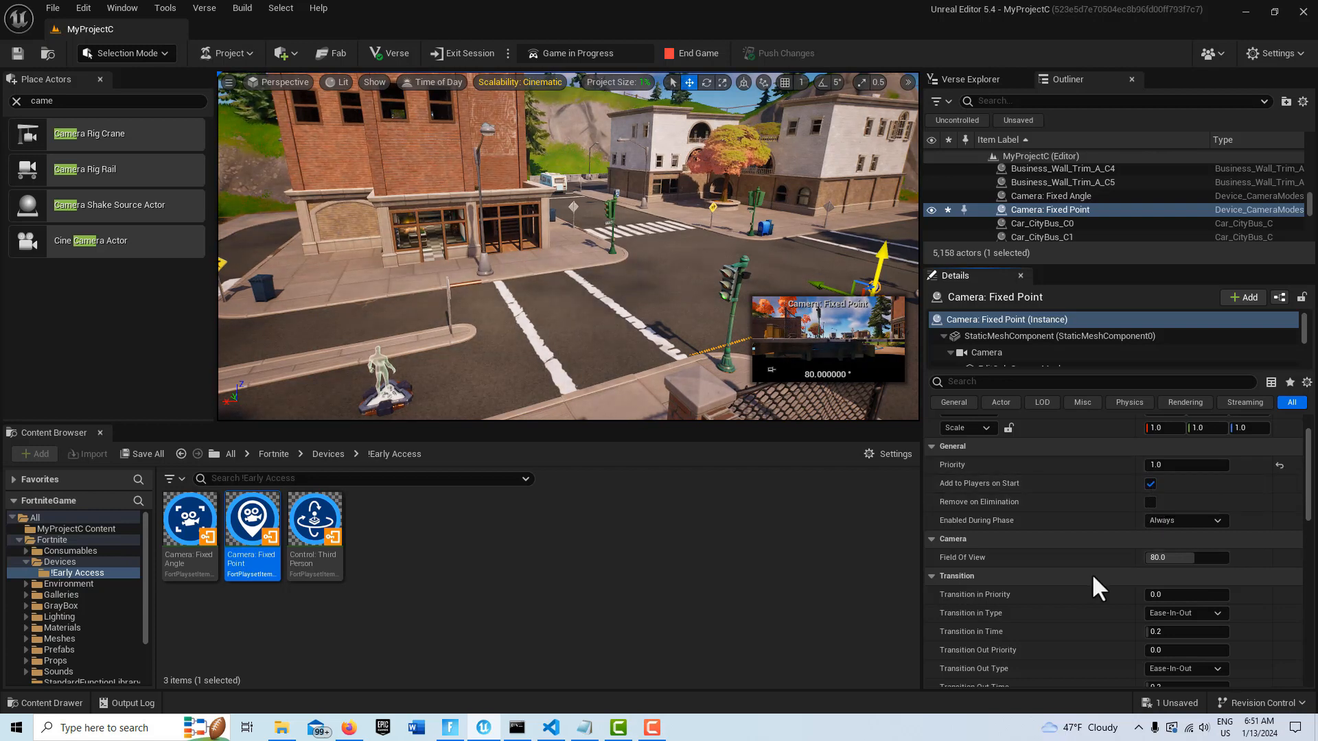
- Enable Look at Target for the Camera: Fixed Point device
scroll(1093, 575, "down", 5)
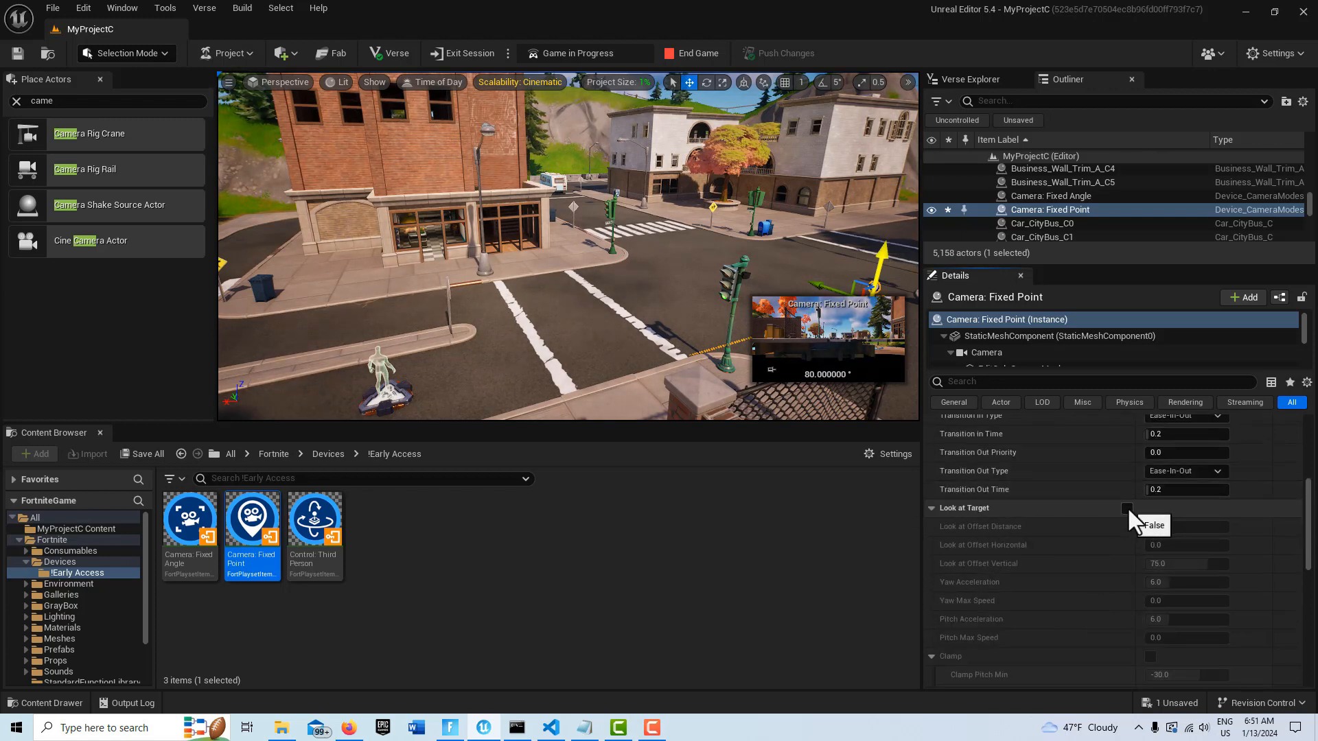
left_click(1127, 508)
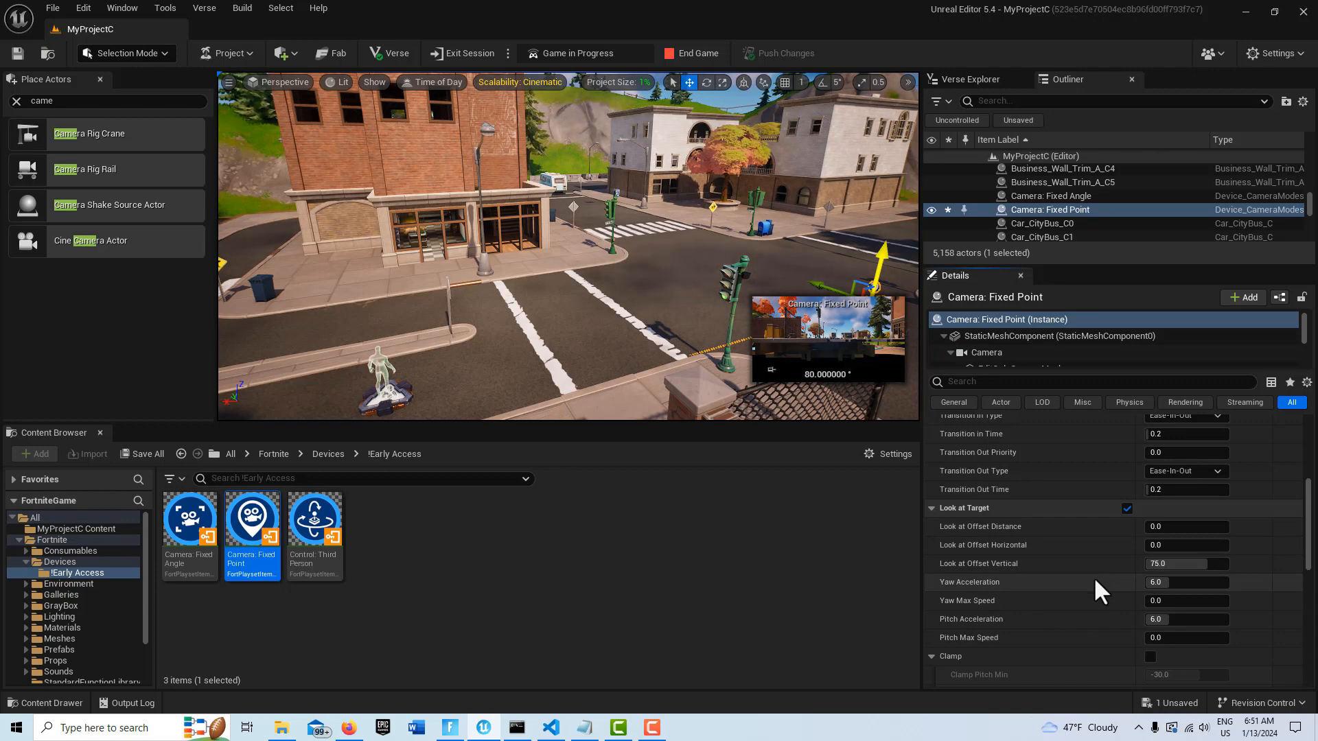
scroll(1095, 580, "up", 3)
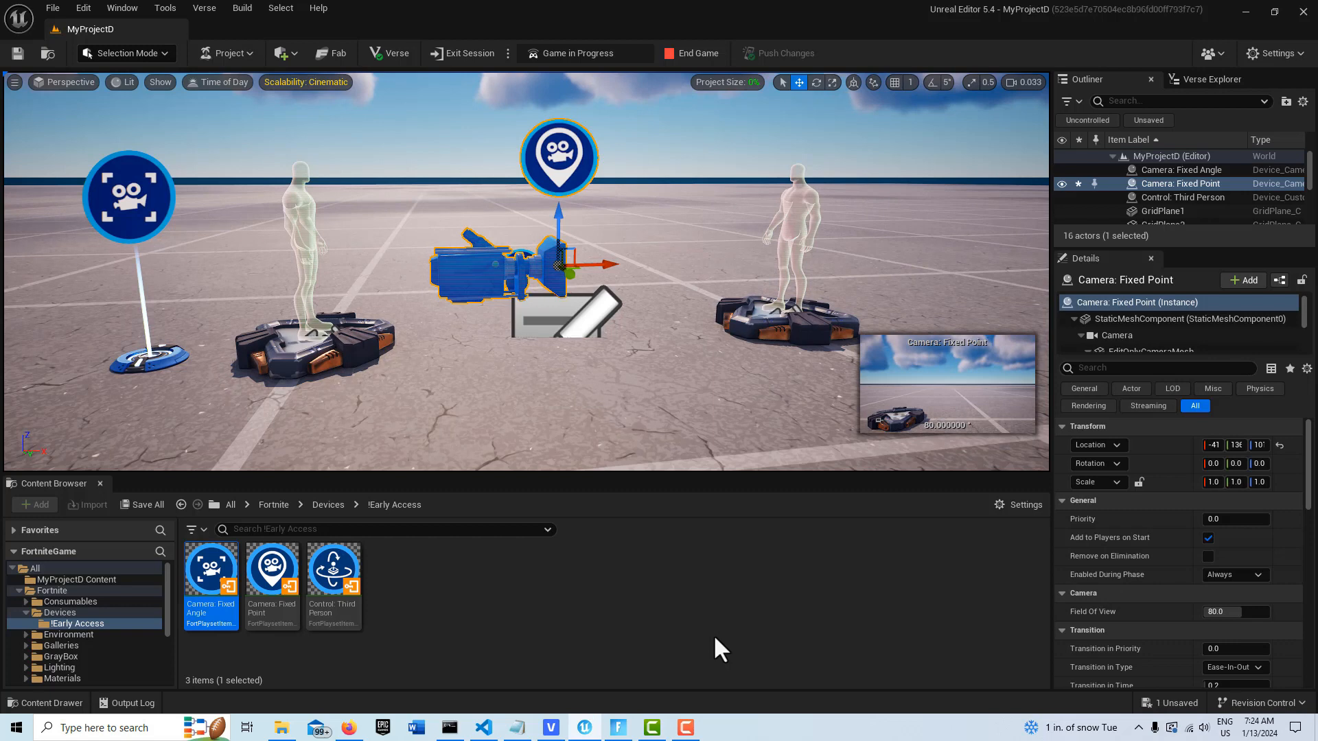
- Compare the settings of the Camera: Fixed Angle, Camera: Fixed Point and Control: Third Person devices
left_click(1201, 169)
left_click(1211, 184)
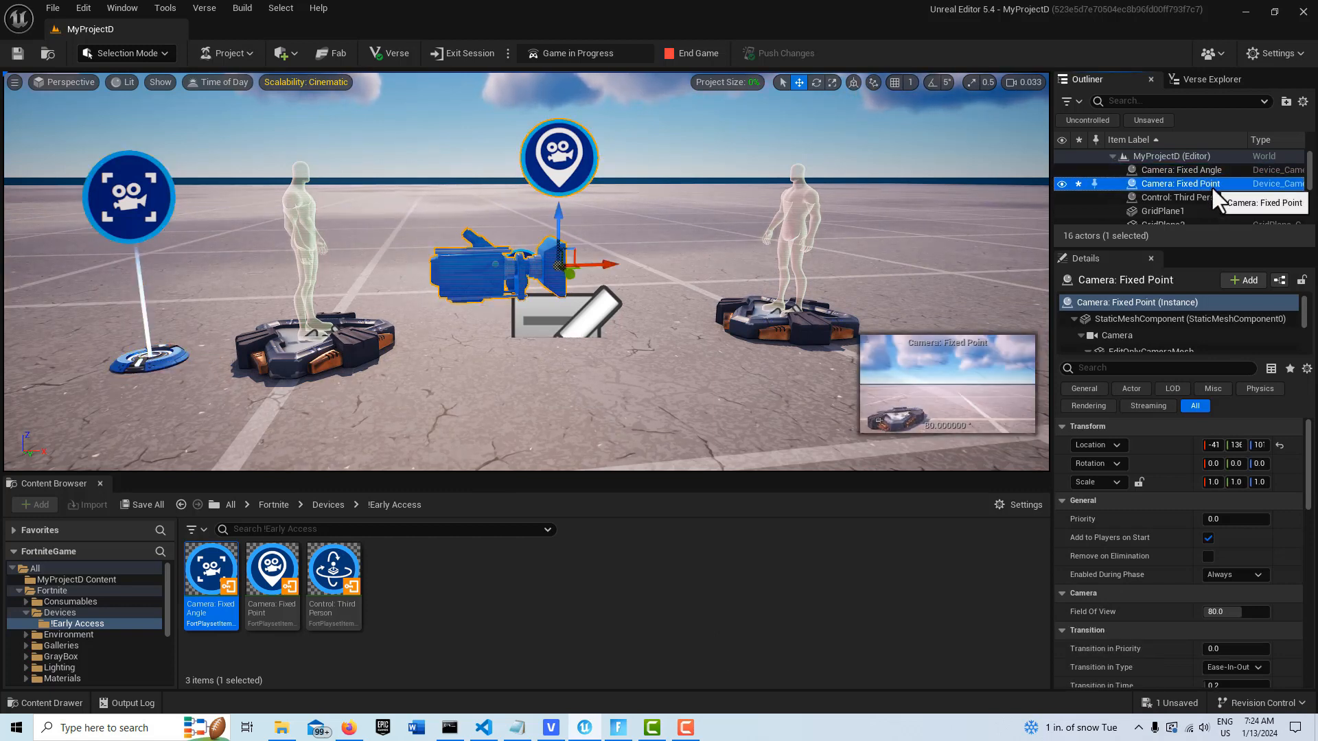
left_click(1206, 198)
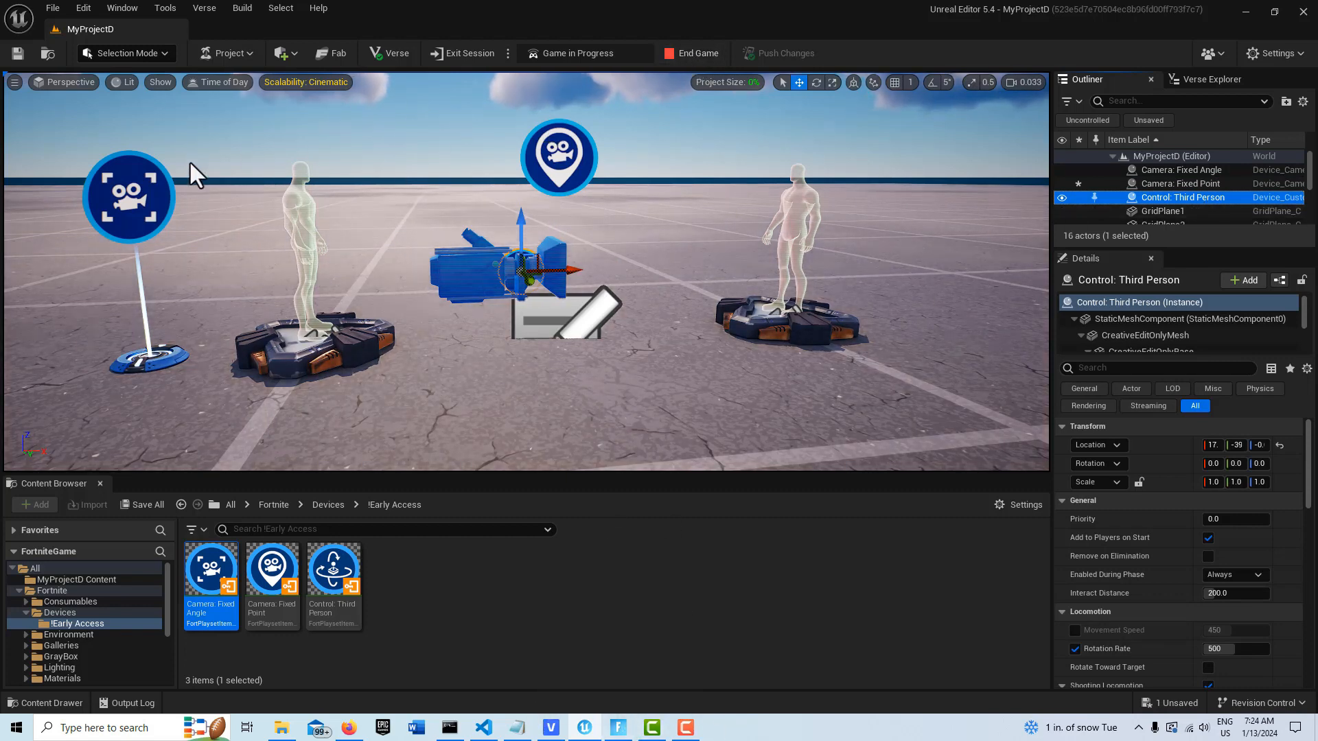
left_click(115, 206)
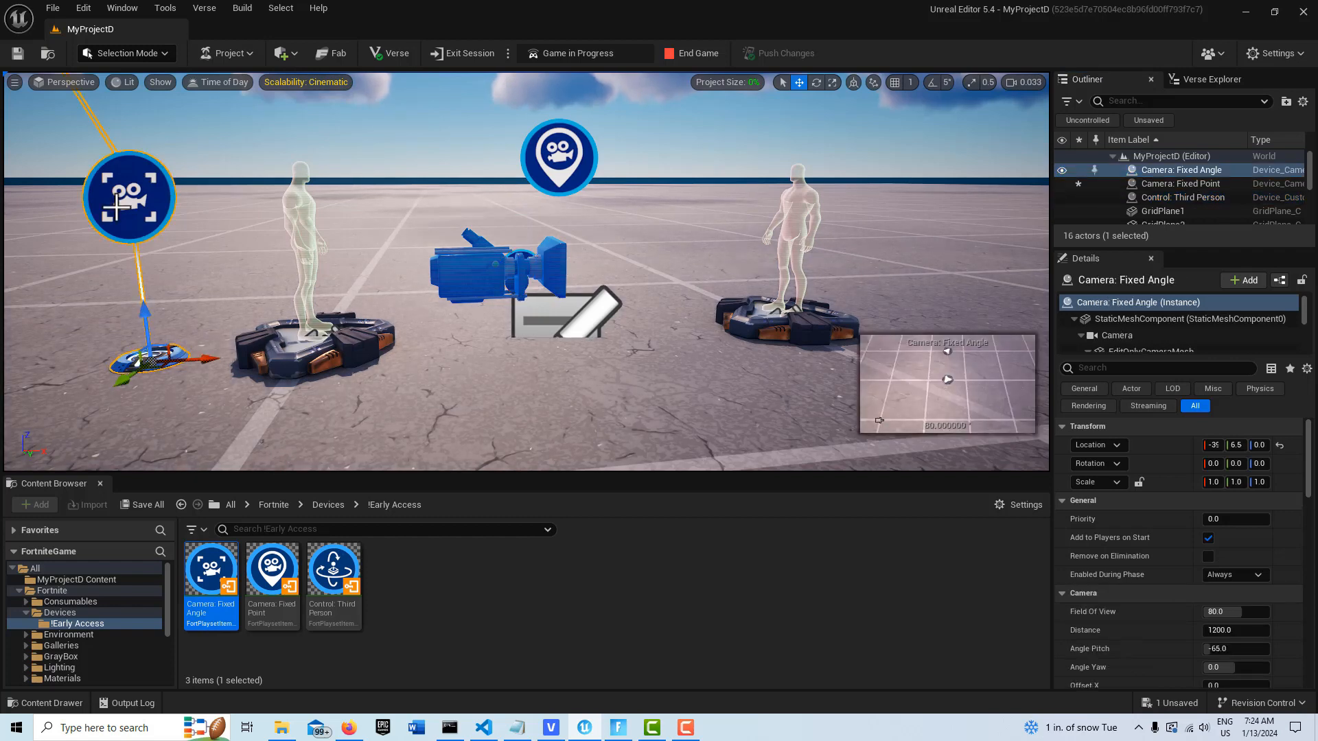
left_click(1198, 183)
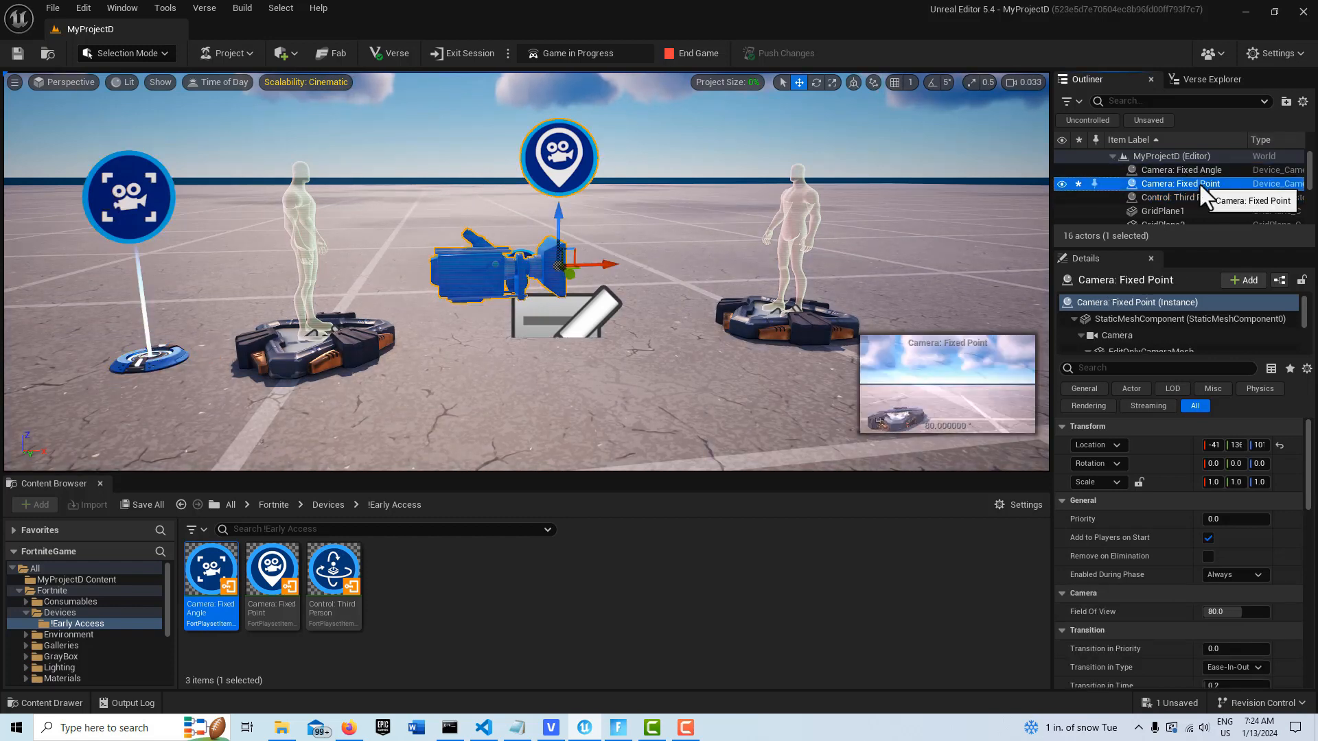
left_click(133, 200)
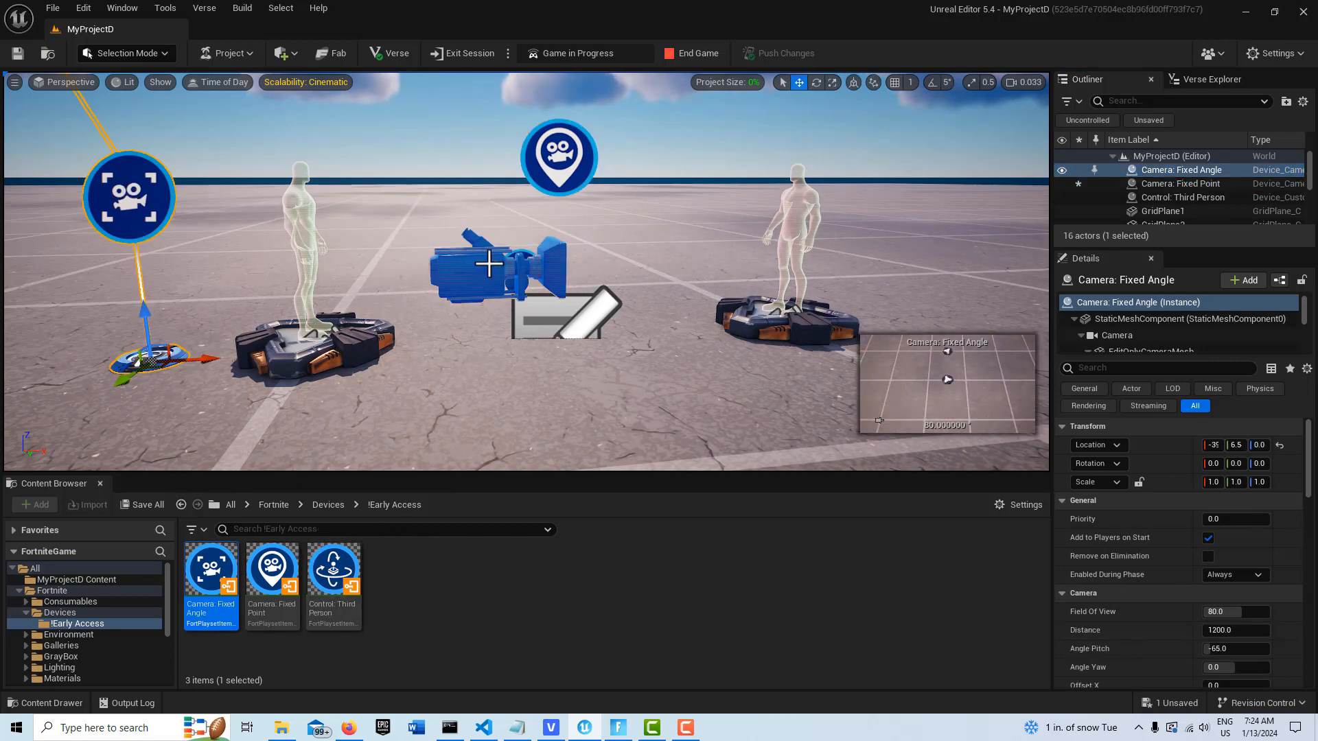
left_click(489, 264)
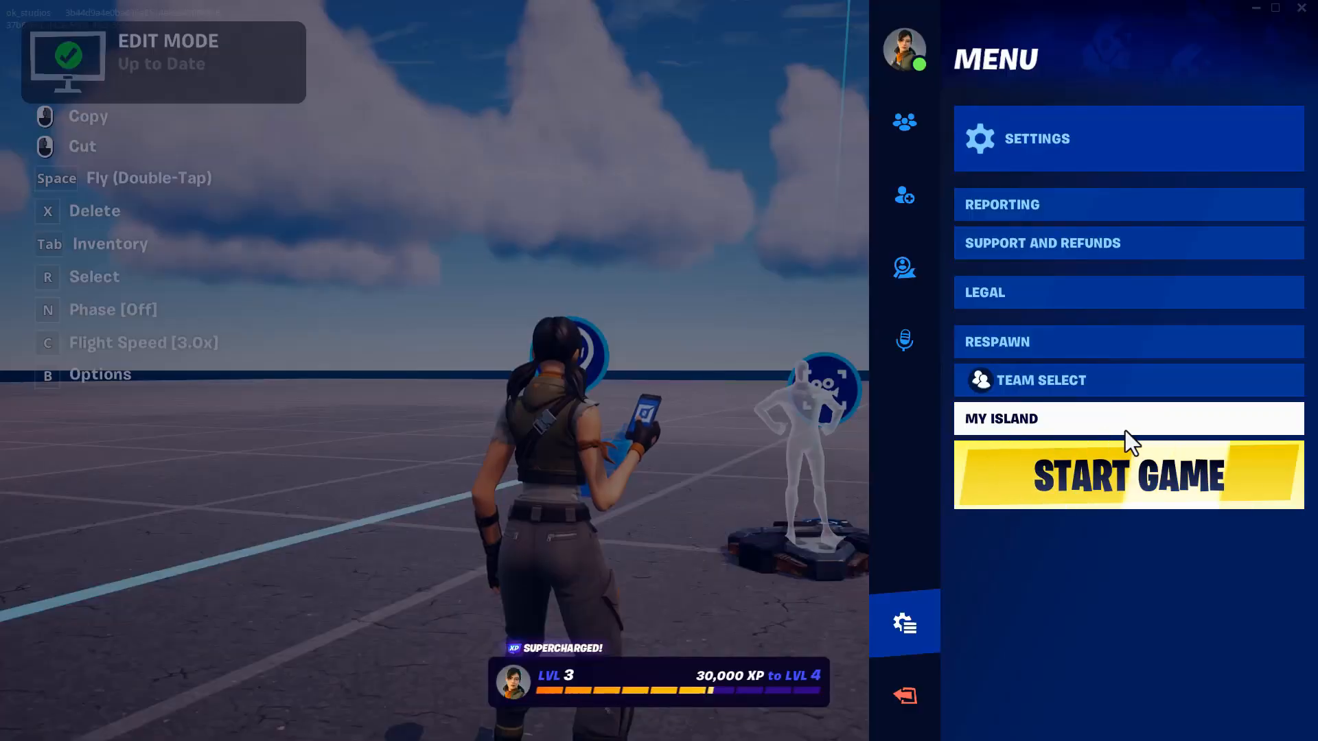
- Start the game in Fortnite, run the character around the spawner to test the fixed point camera, and return to Unreal Editor
left_click(1094, 469)
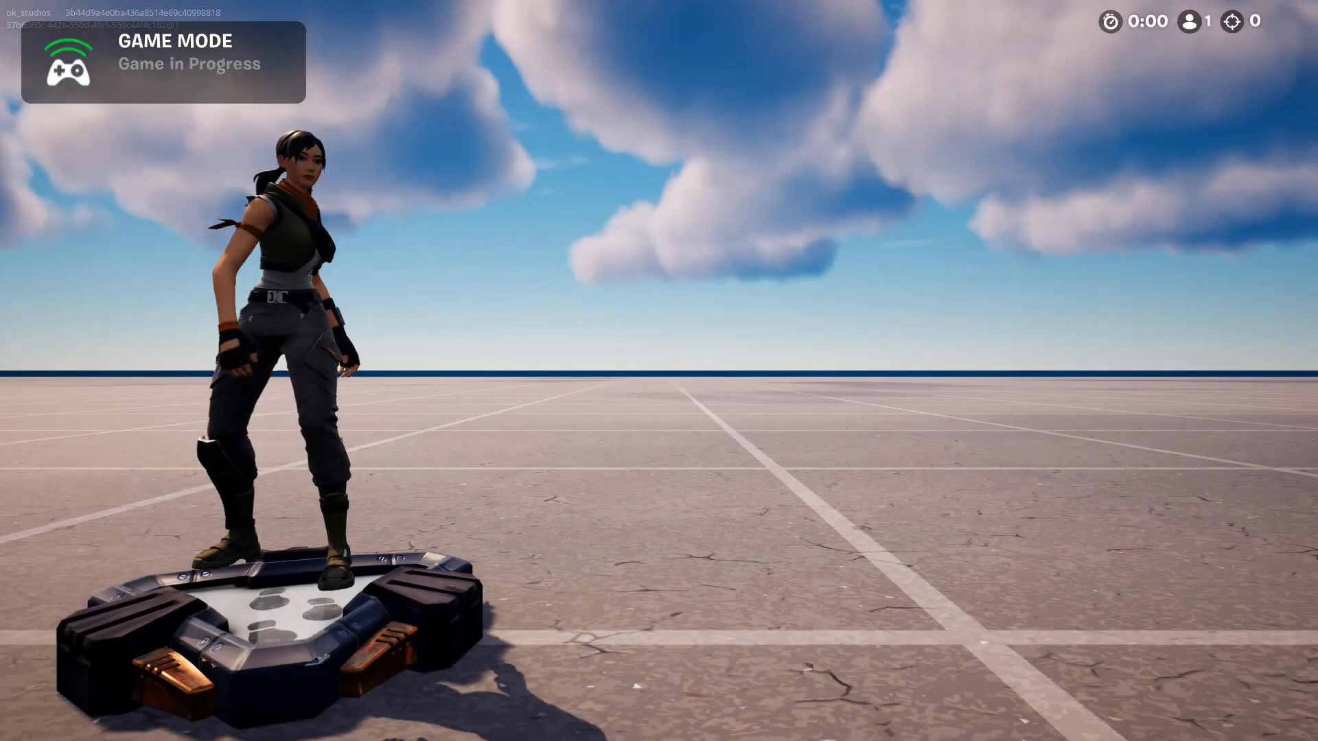
key("w")
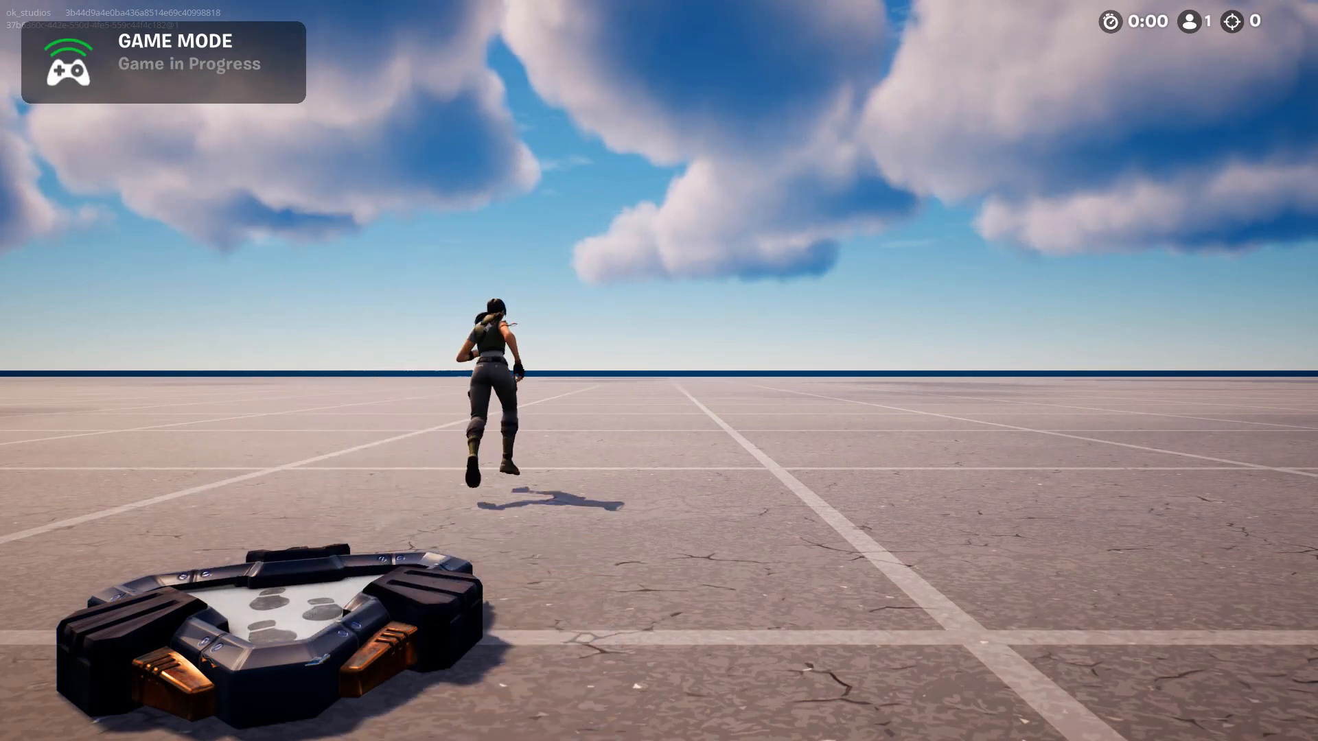
key("d")
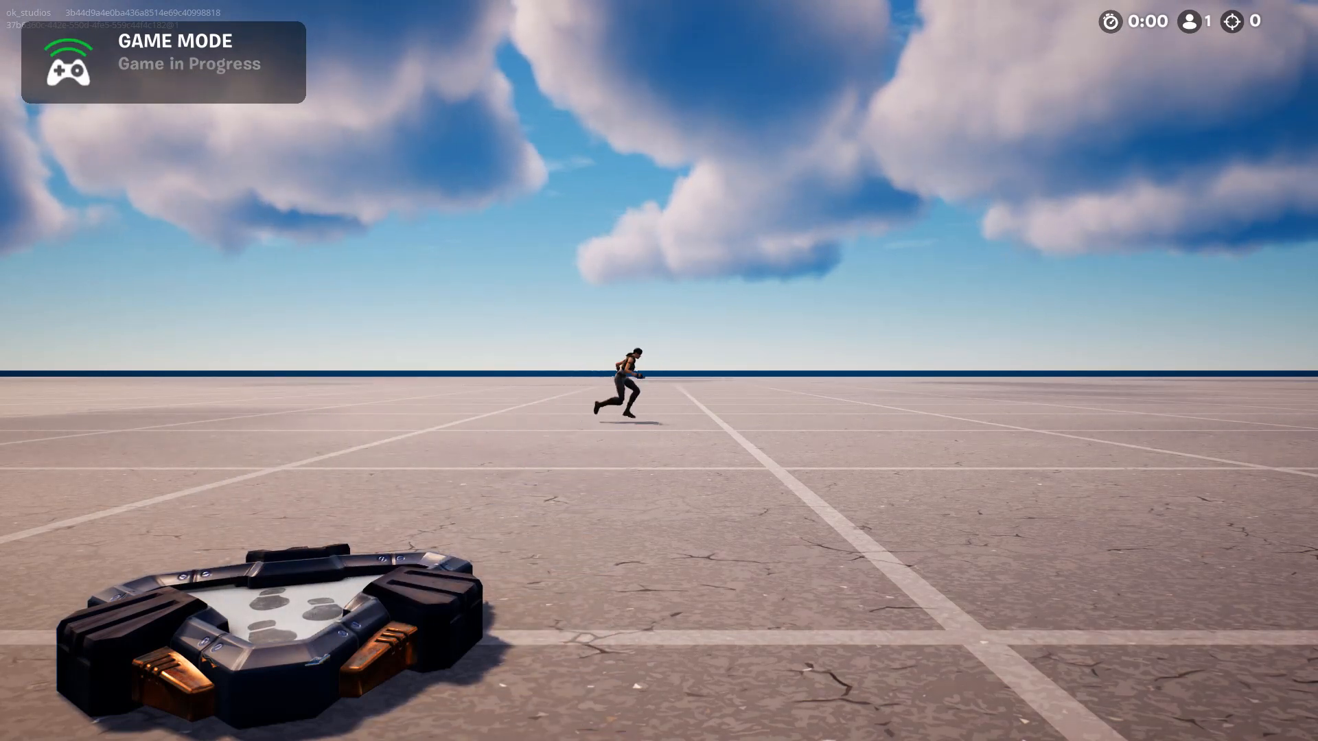
key("a")
key("s")
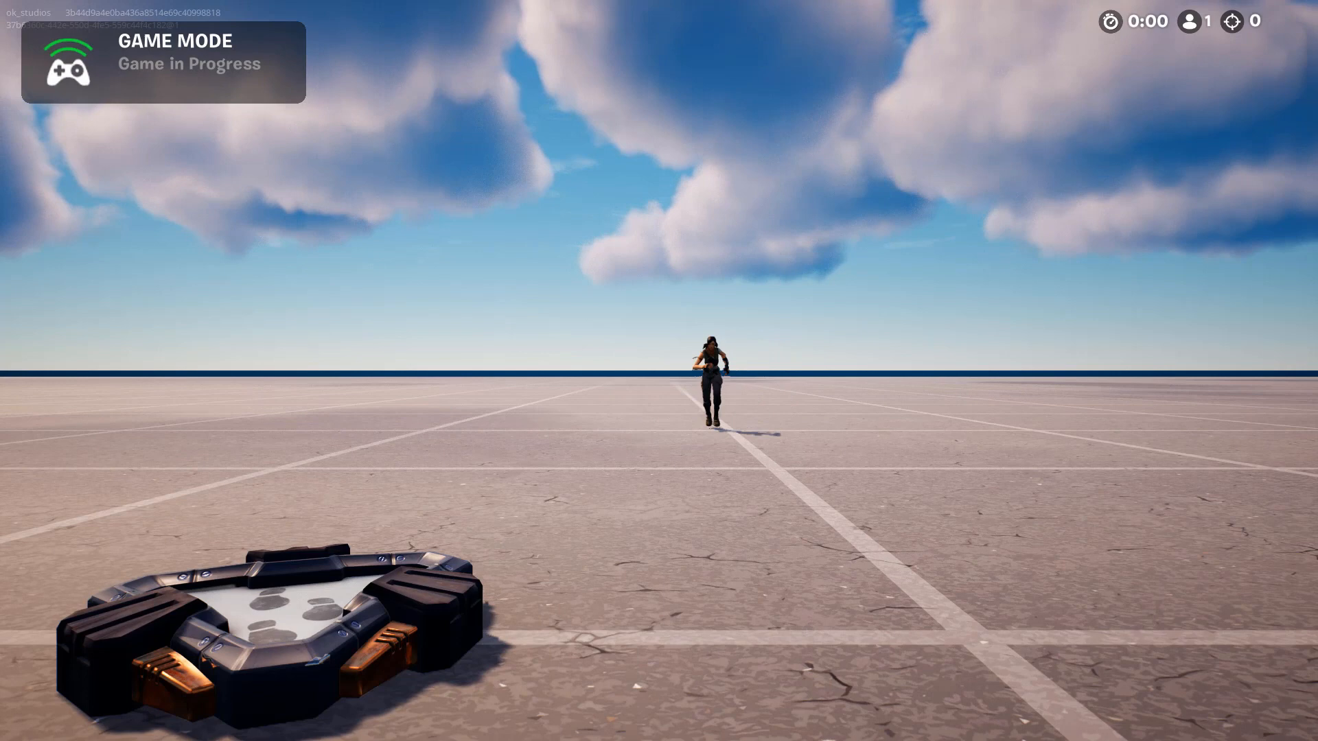
key("d")
key("w")
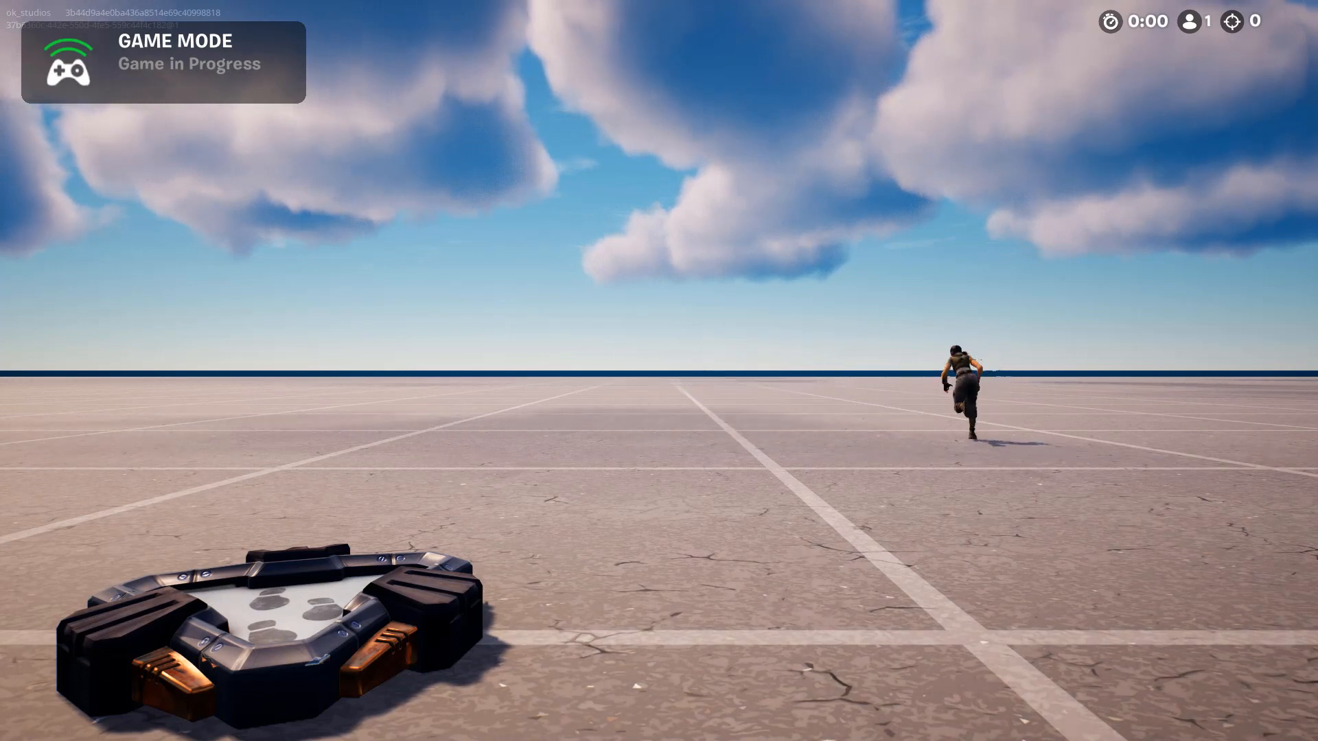
key("a")
key("s")
key("d")
key("a")
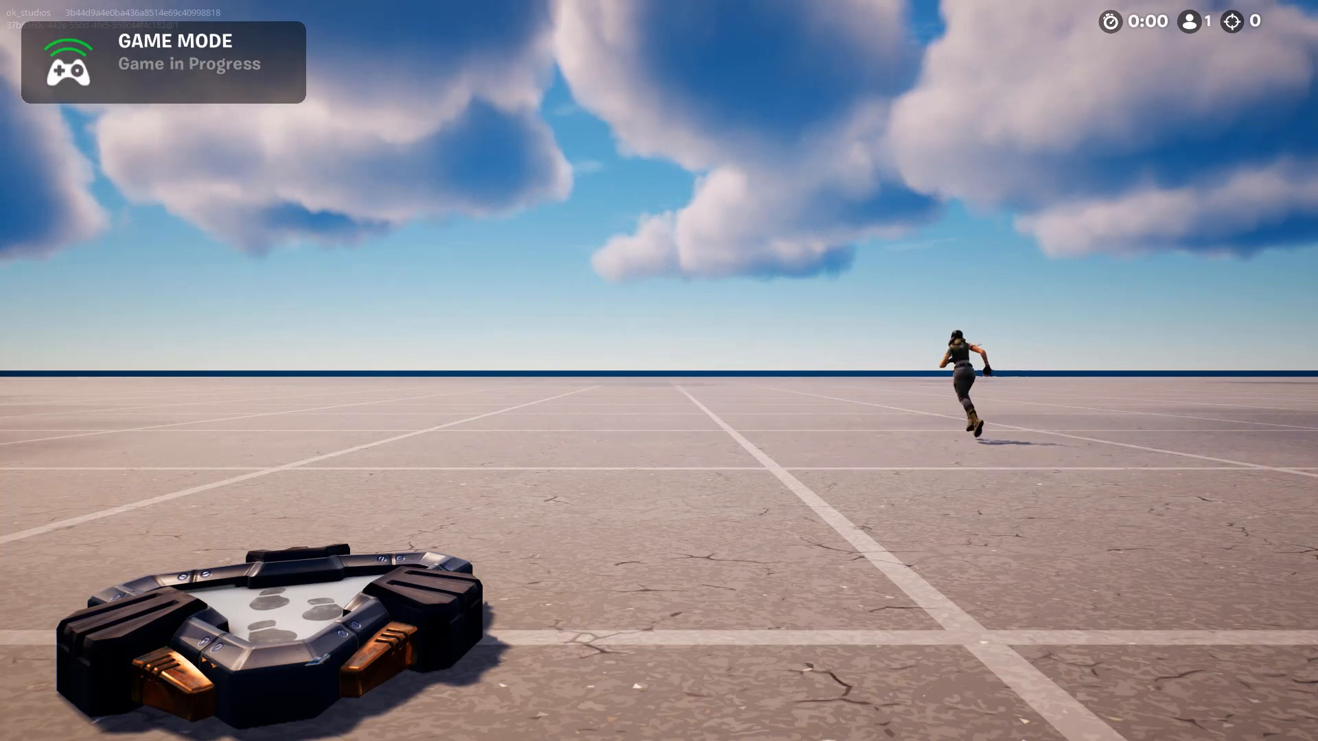
key("s")
key("d")
key("w")
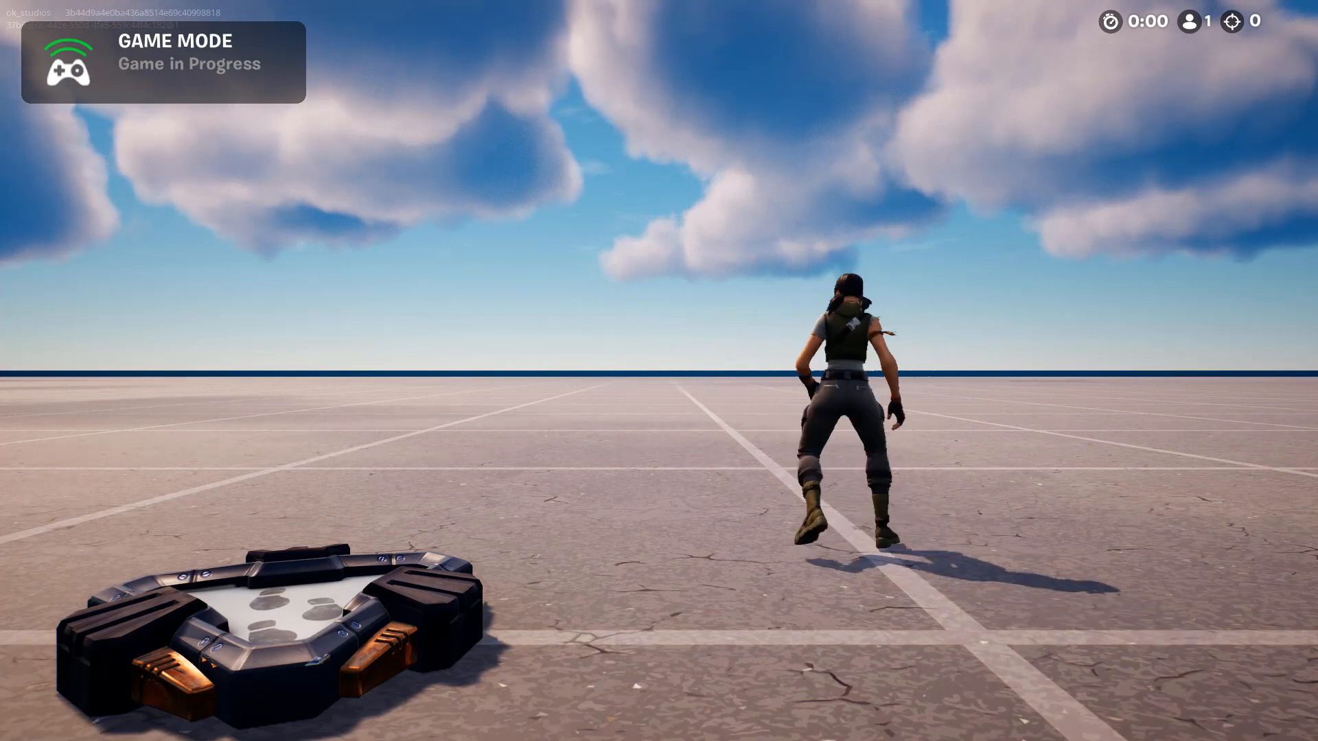
key("a")
key("s")
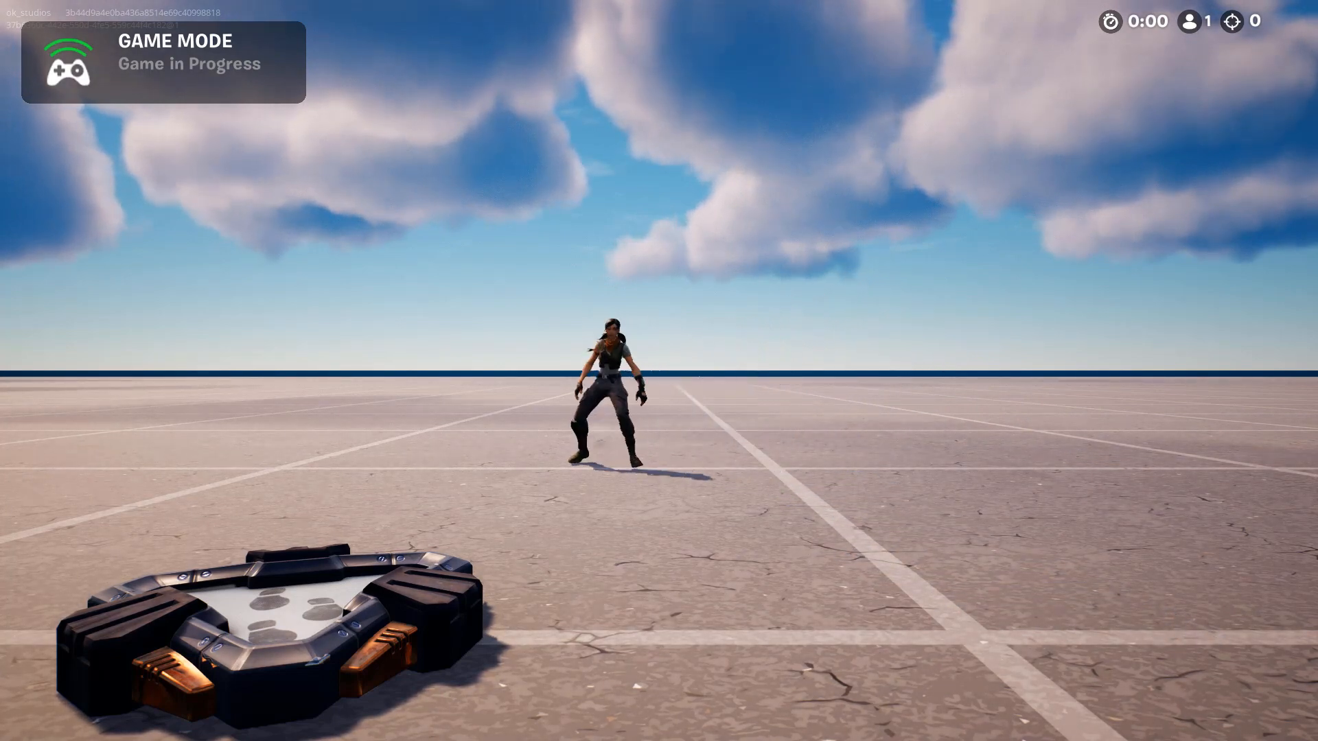
key("d")
key("s")
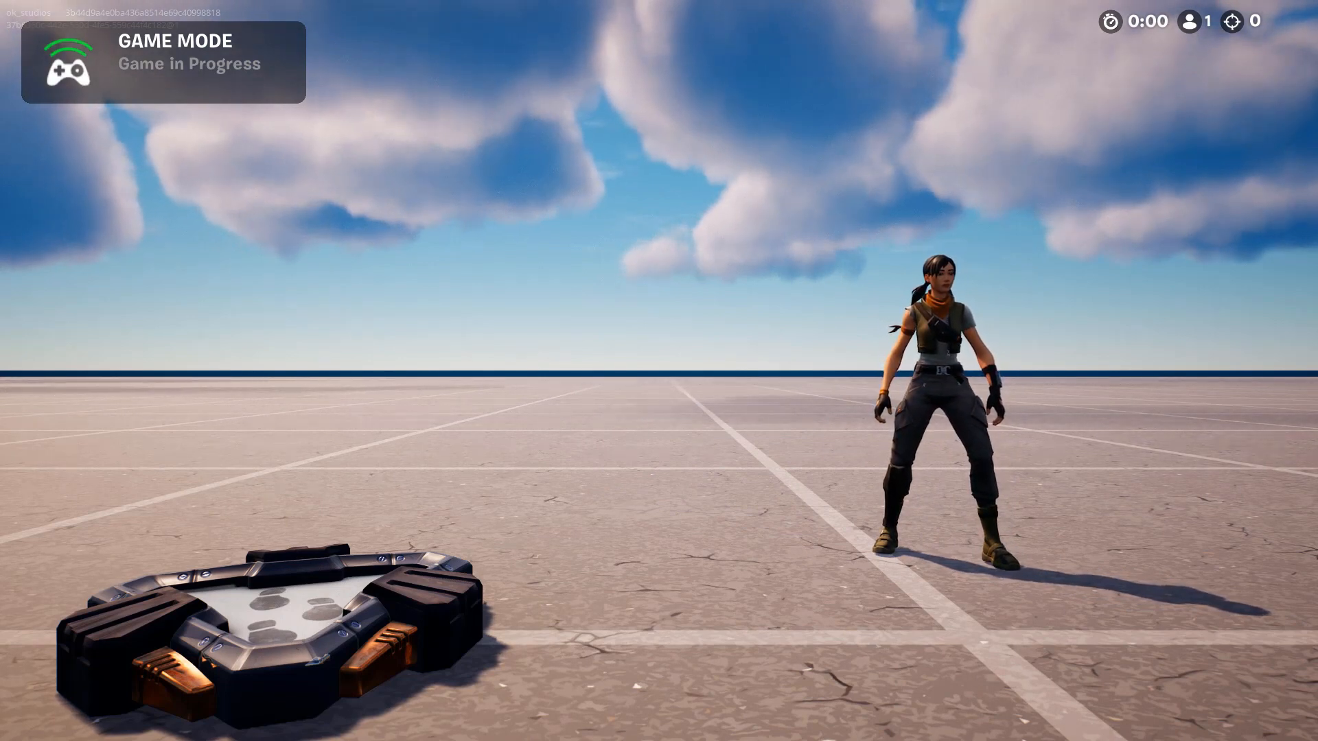
key("Escape")
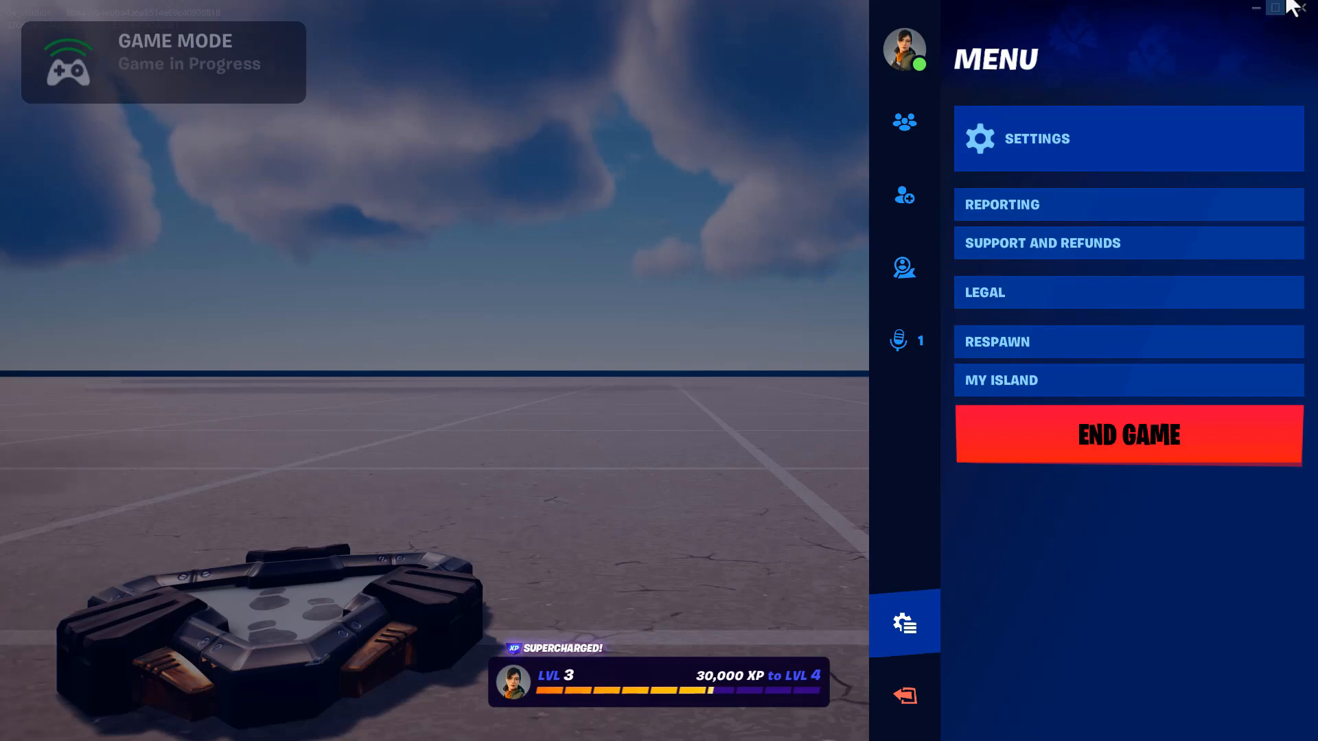
left_click(1257, 9)
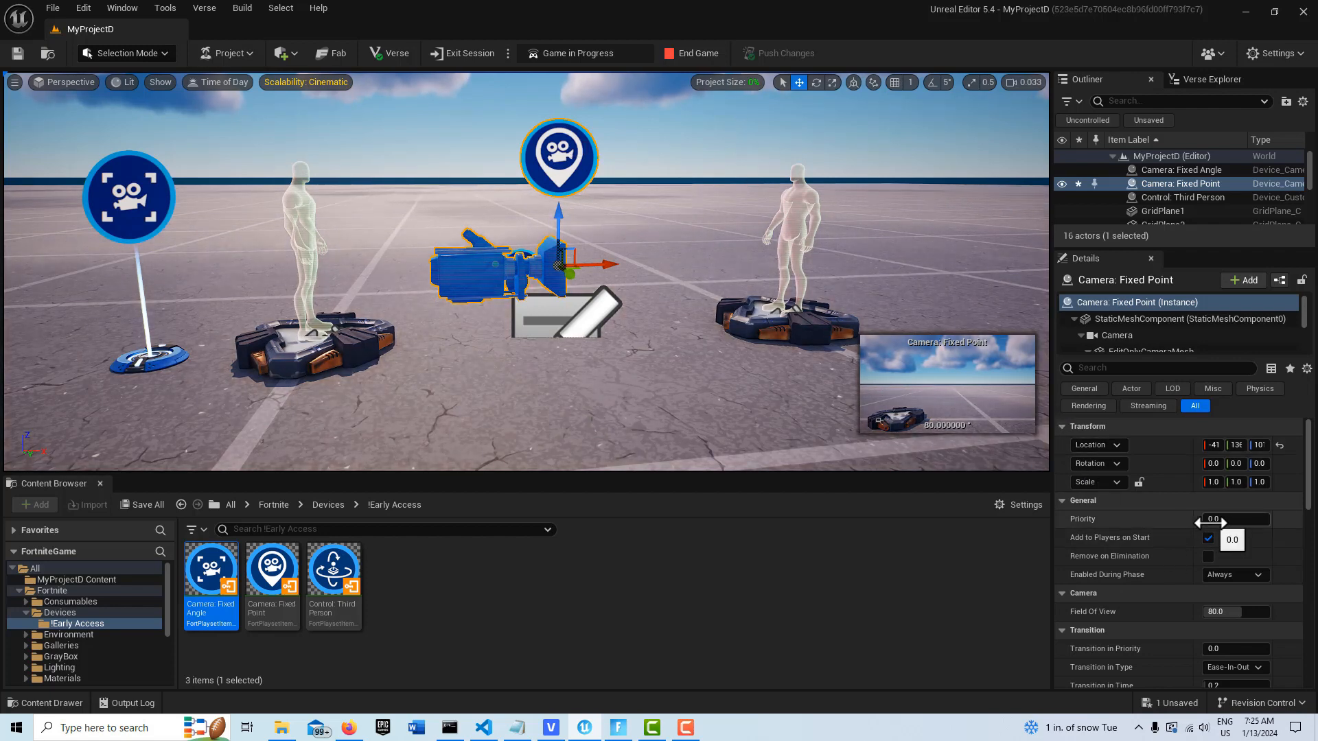
- Set the Camera: Fixed Angle device's Priority to 1.0 and end the running game
left_click(1180, 171)
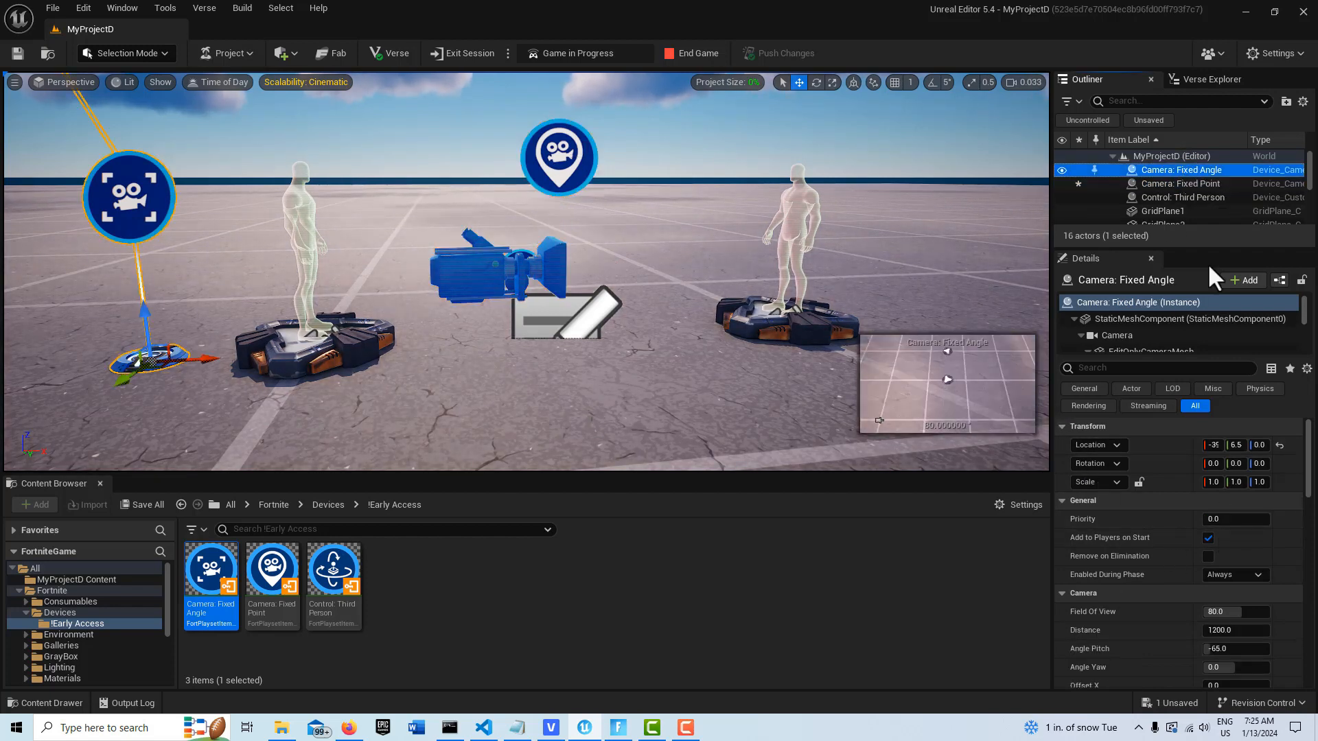
left_click(1217, 523)
type("1")
left_click(684, 54)
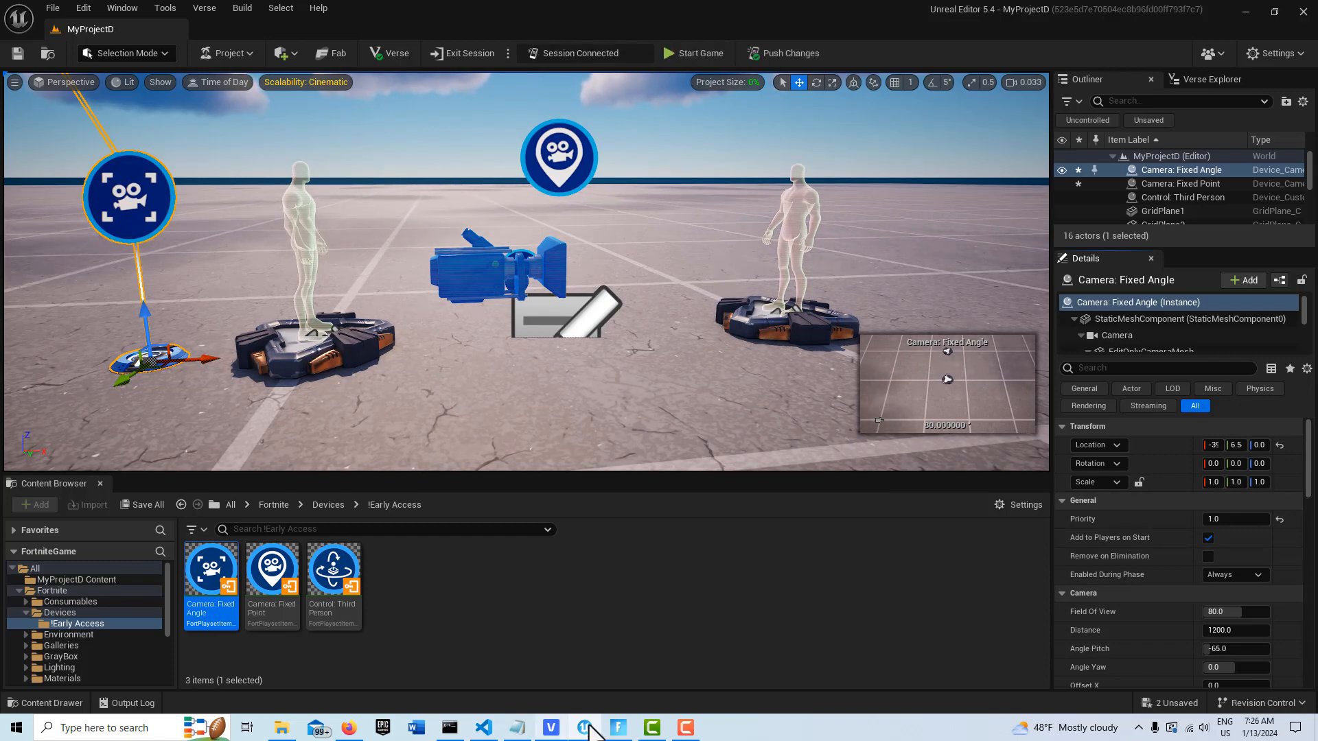
- Switch to Fortnite, start the game and run the character forward and back to test the fixed angle camera
left_click(615, 730)
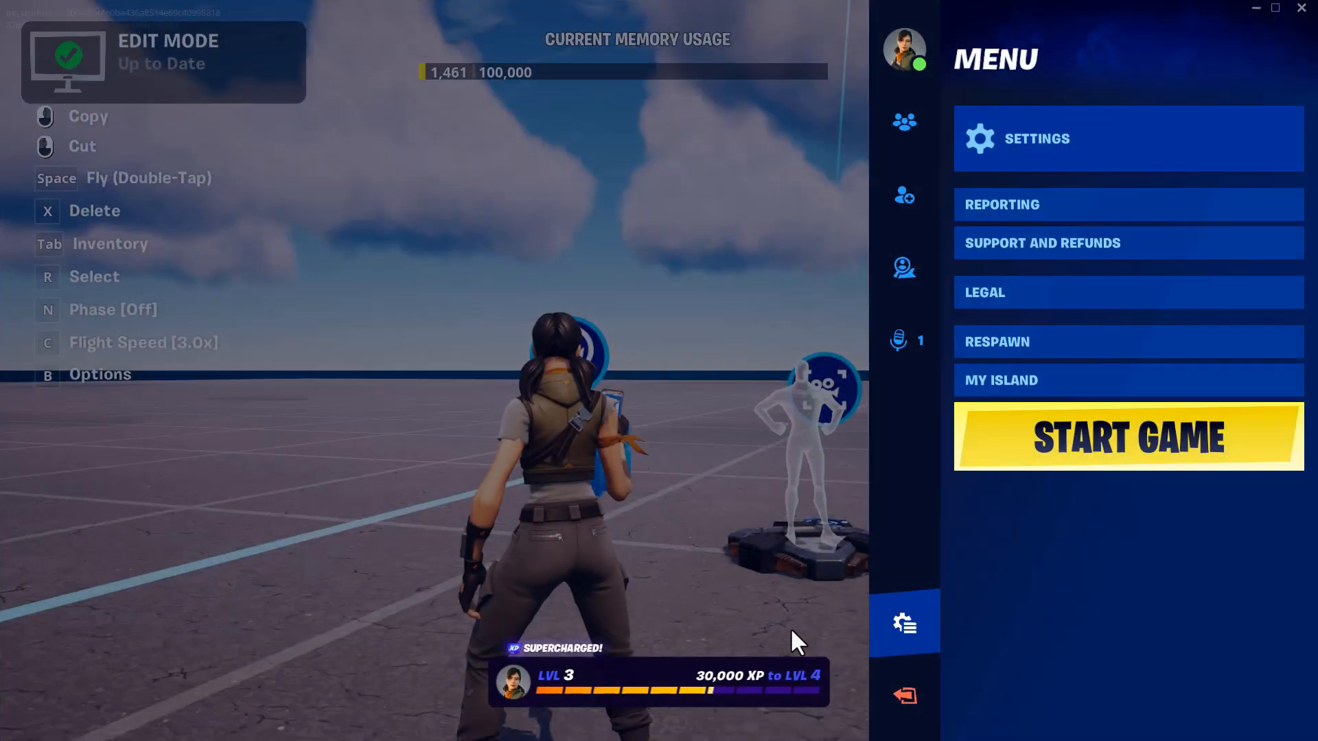
left_click(1061, 443)
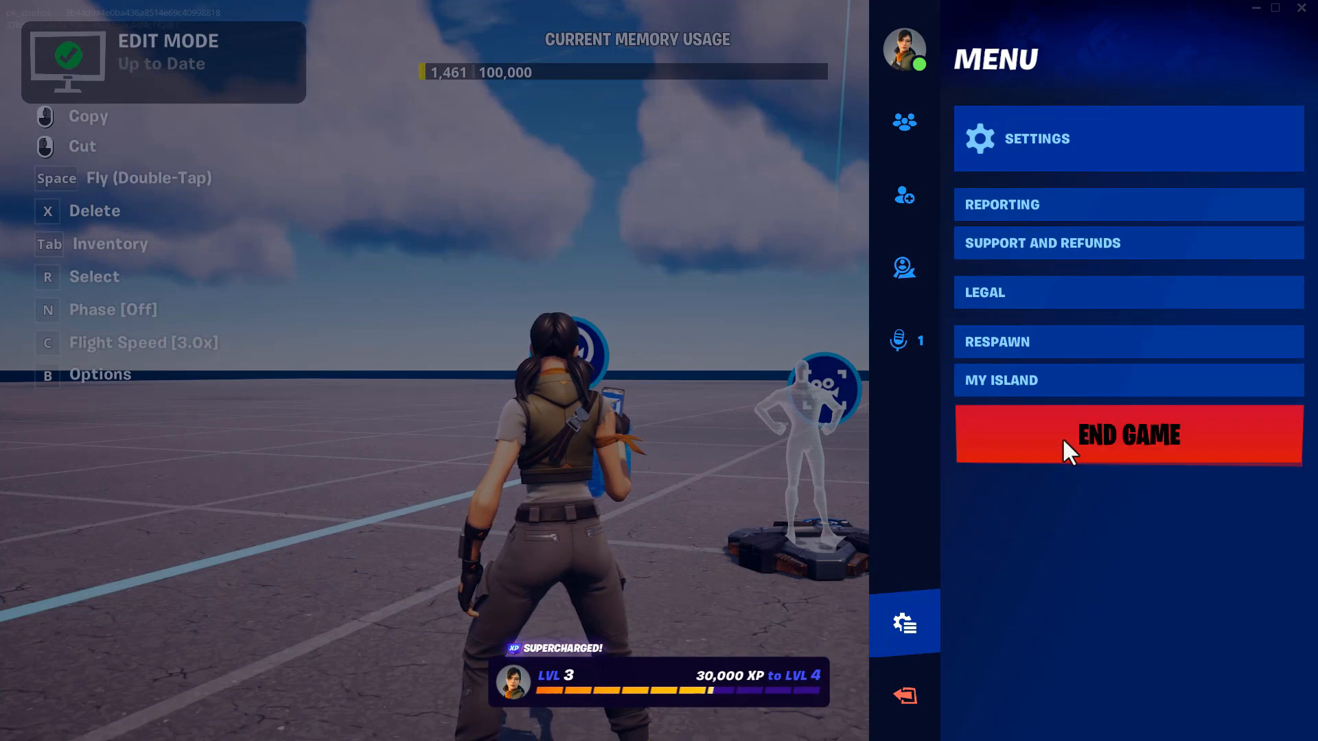
left_click(677, 349)
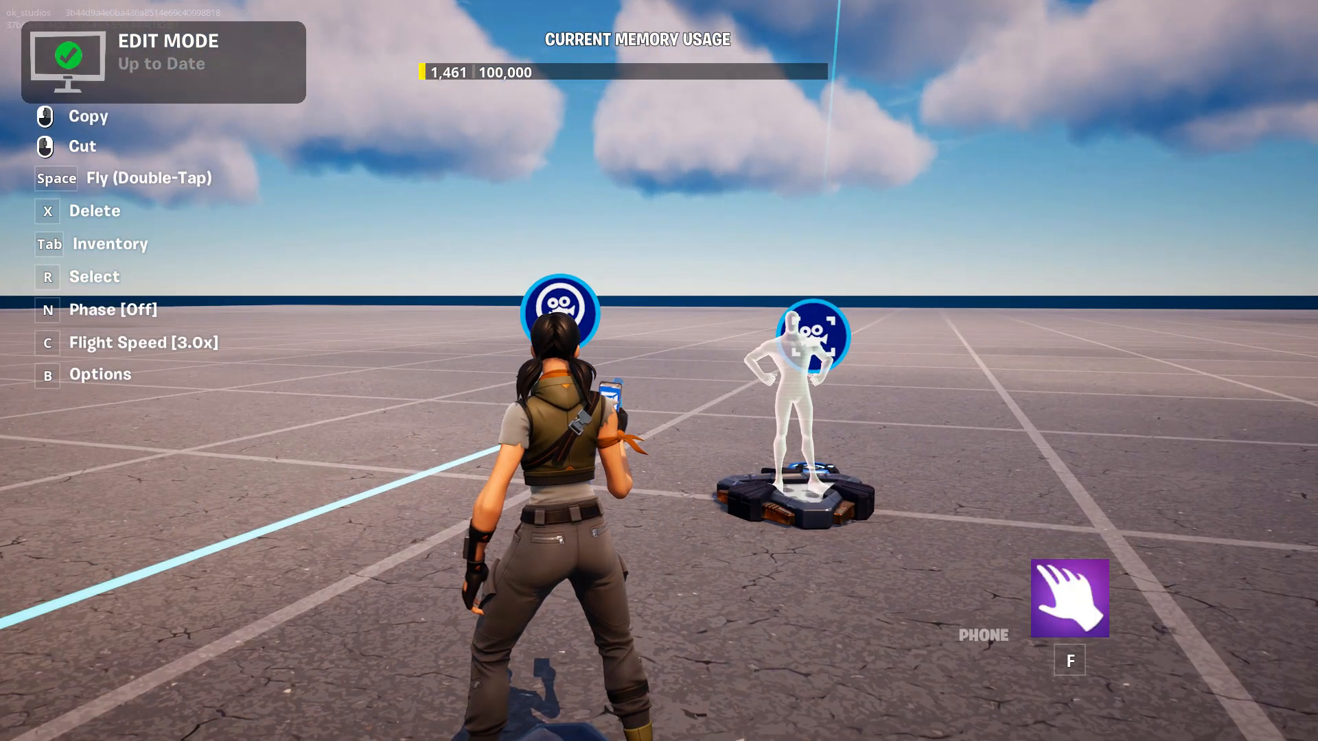
key("Escape")
key("Escape")
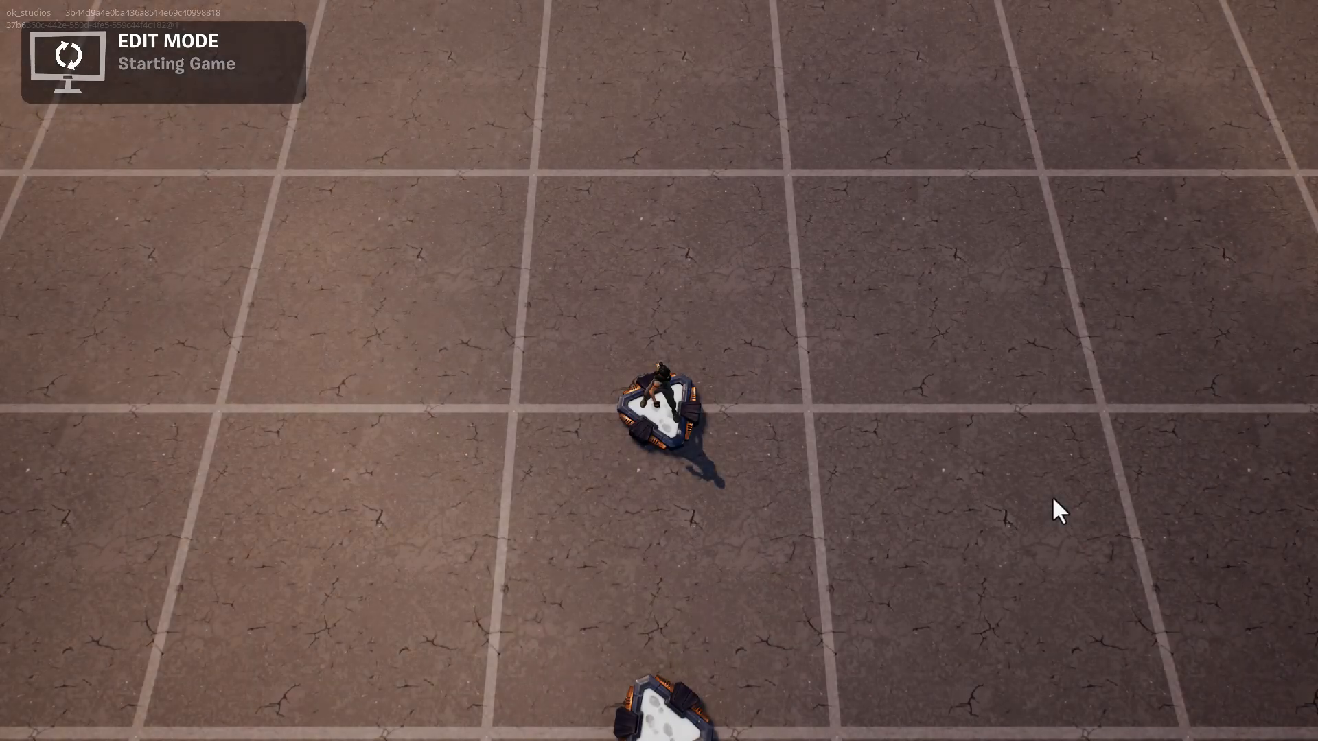
key("w")
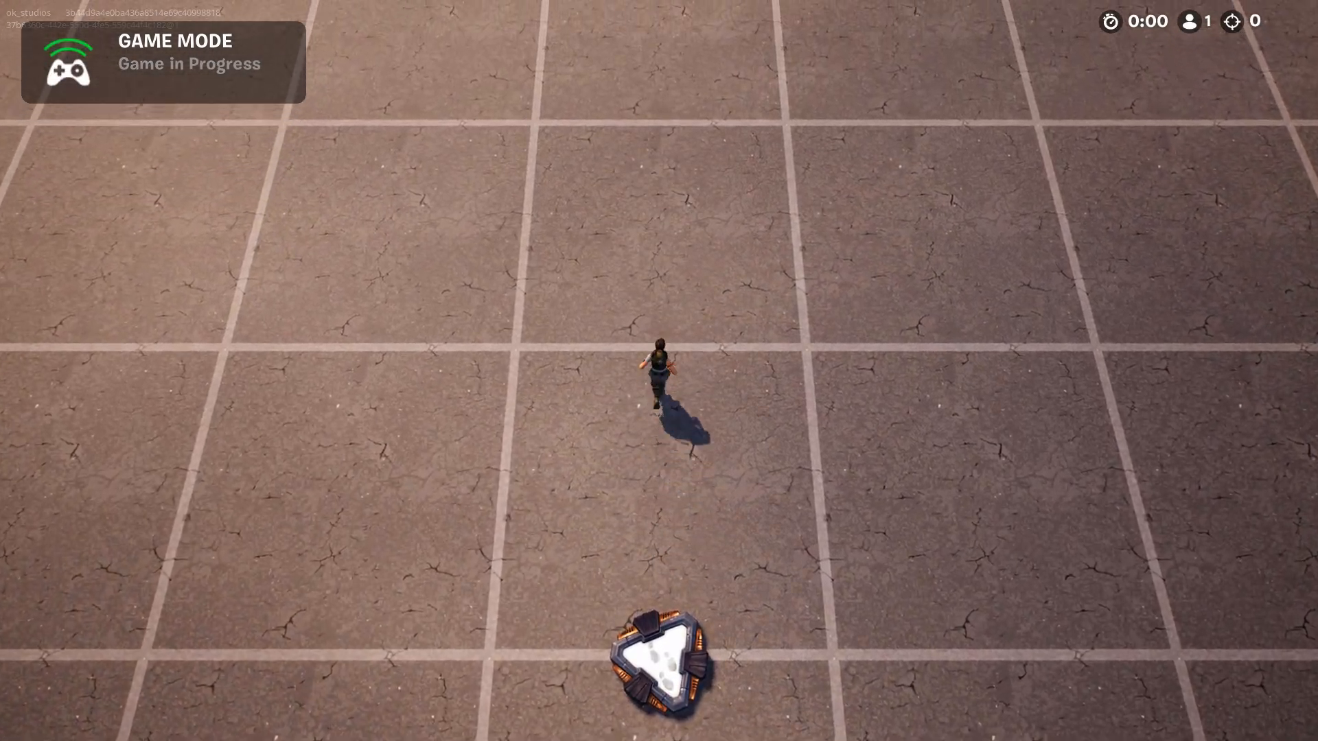
key("s")
key("s")
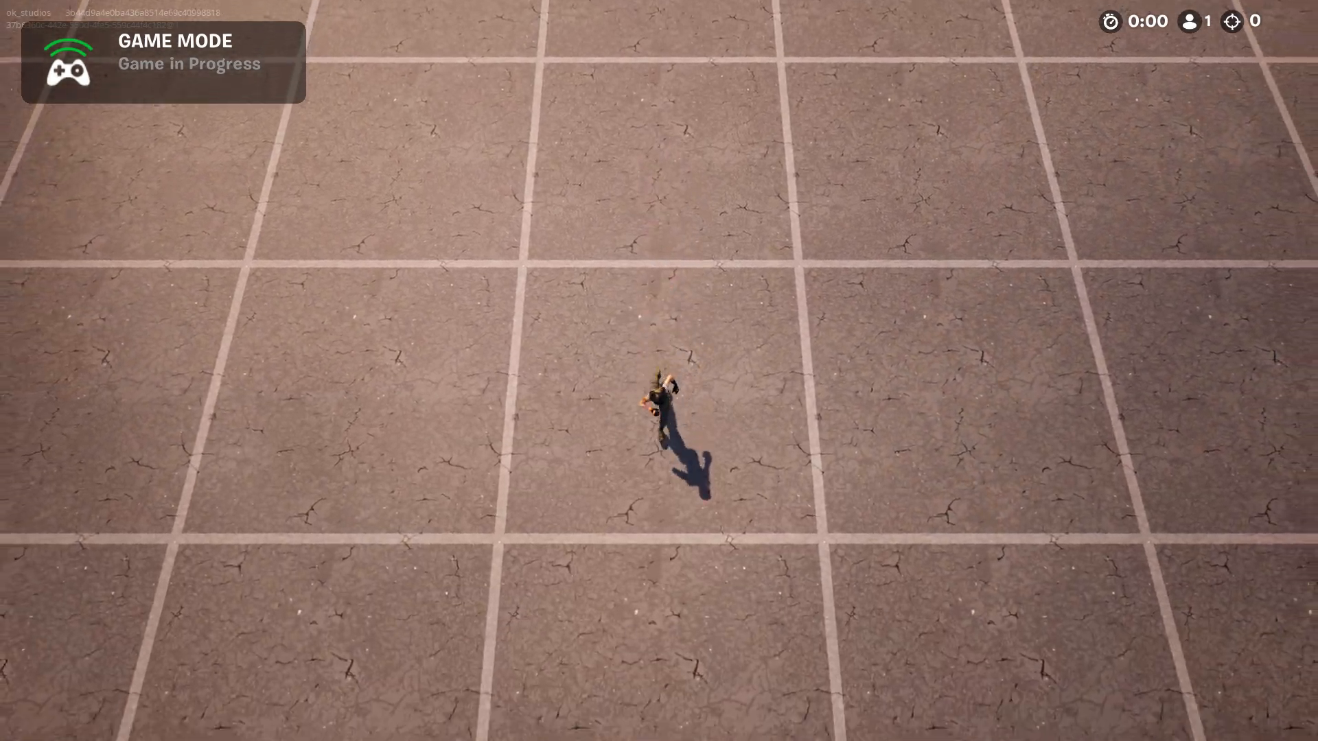
key("Escape")
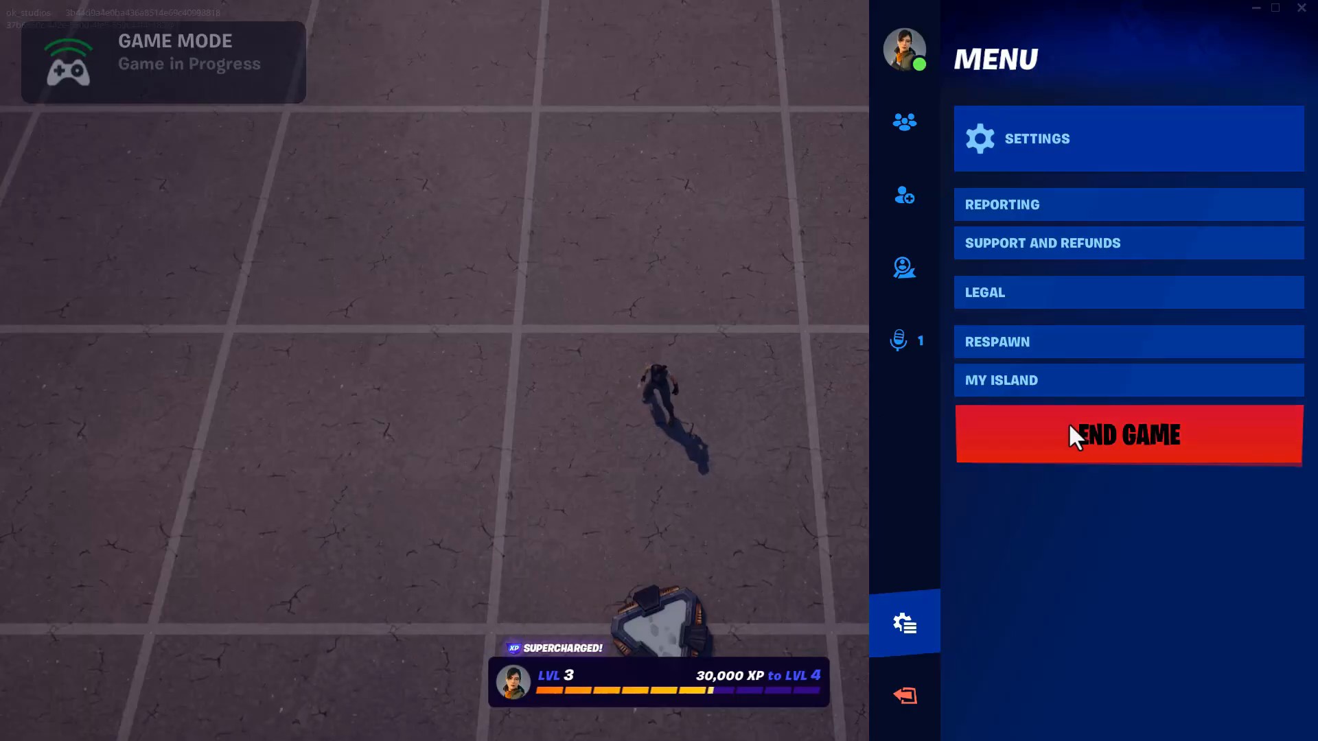
- End the game and delete the Camera: Fixed Angle device in Unreal Editor
left_click(1138, 434)
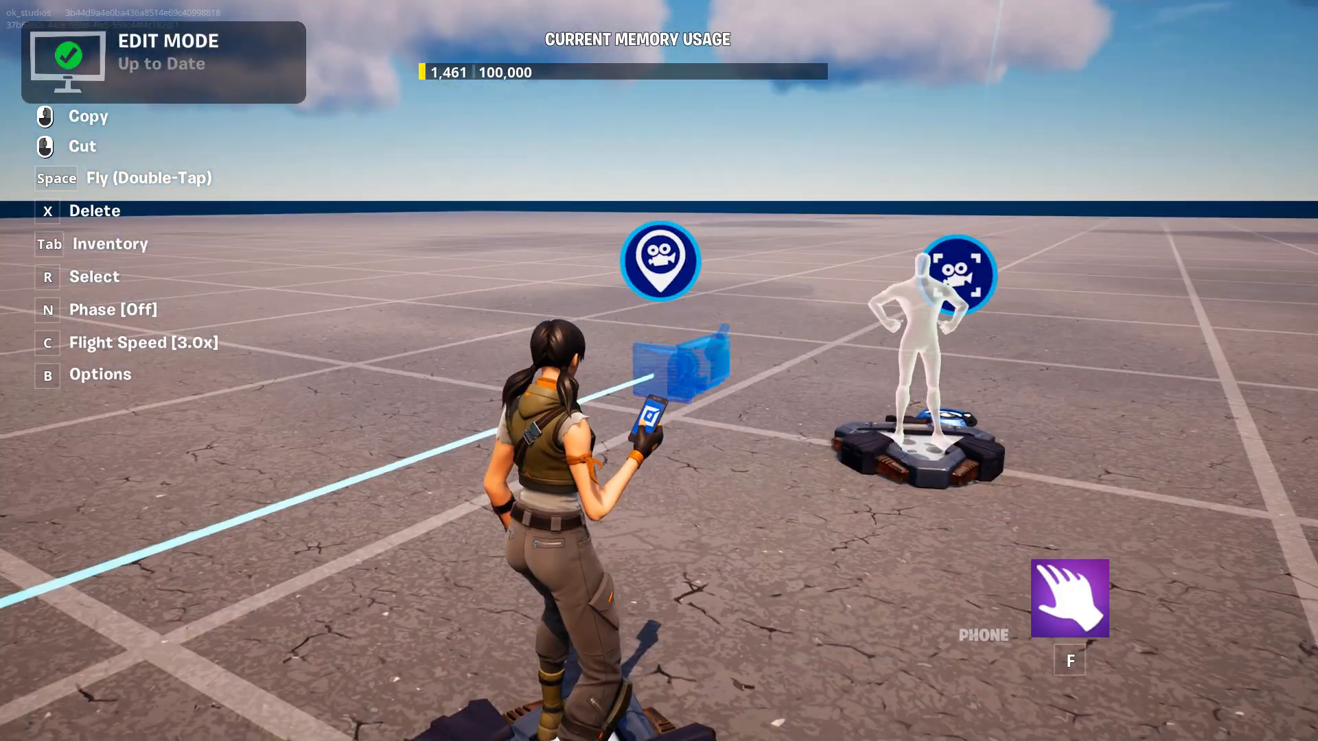
key("Escape")
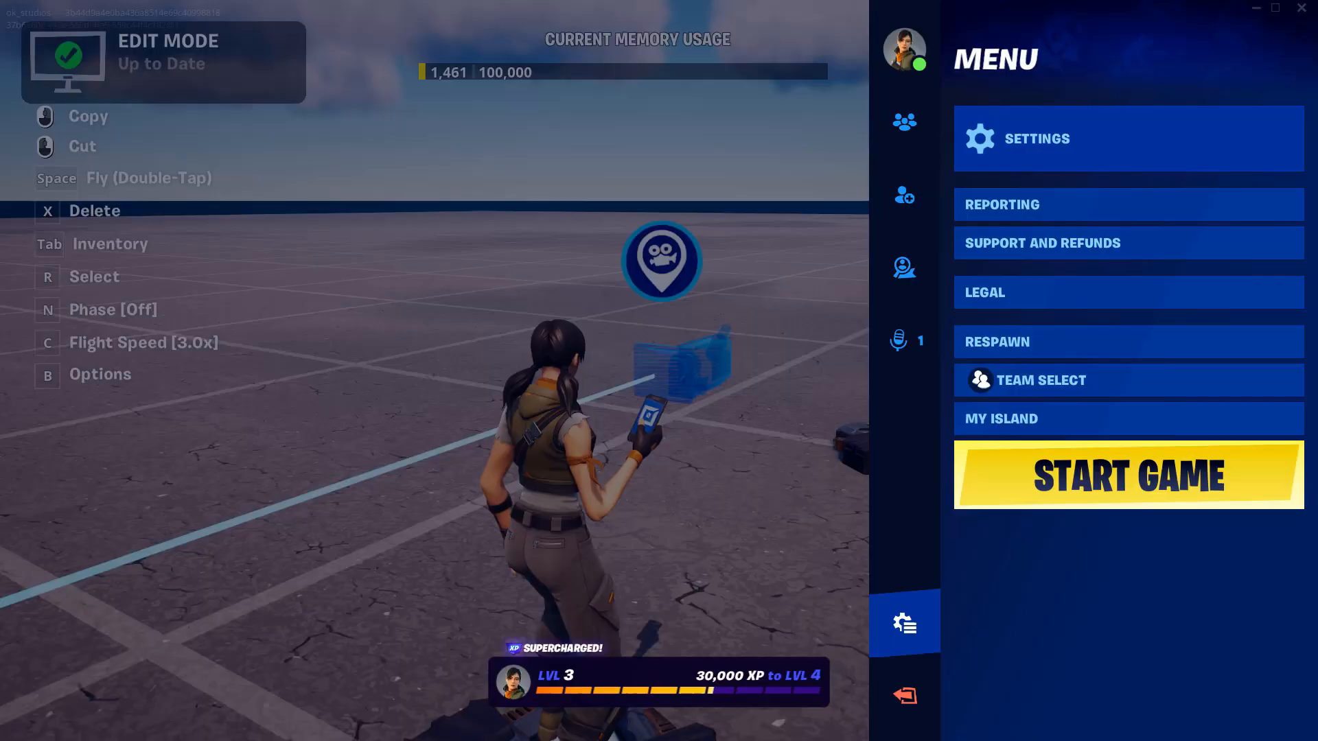
left_click(1258, 8)
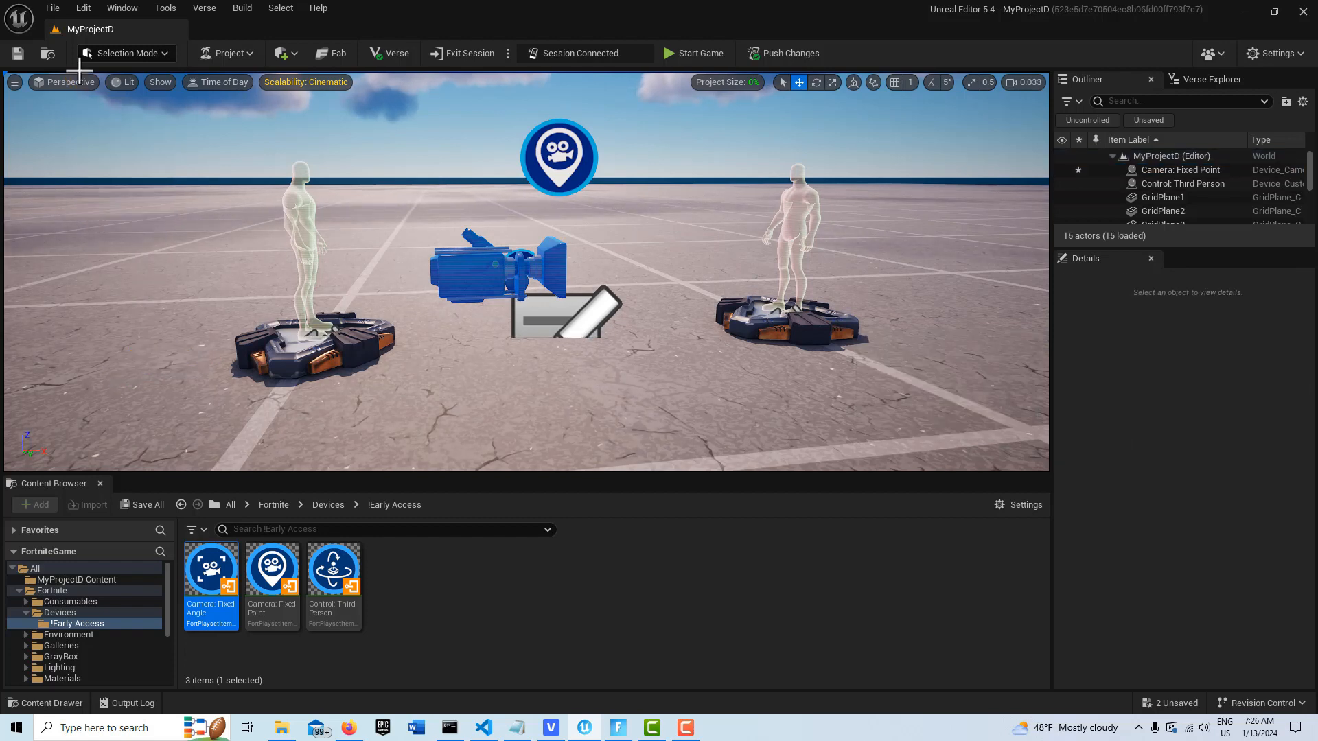
- Enable Look at Target on the Camera: Fixed Point device
left_click(475, 268)
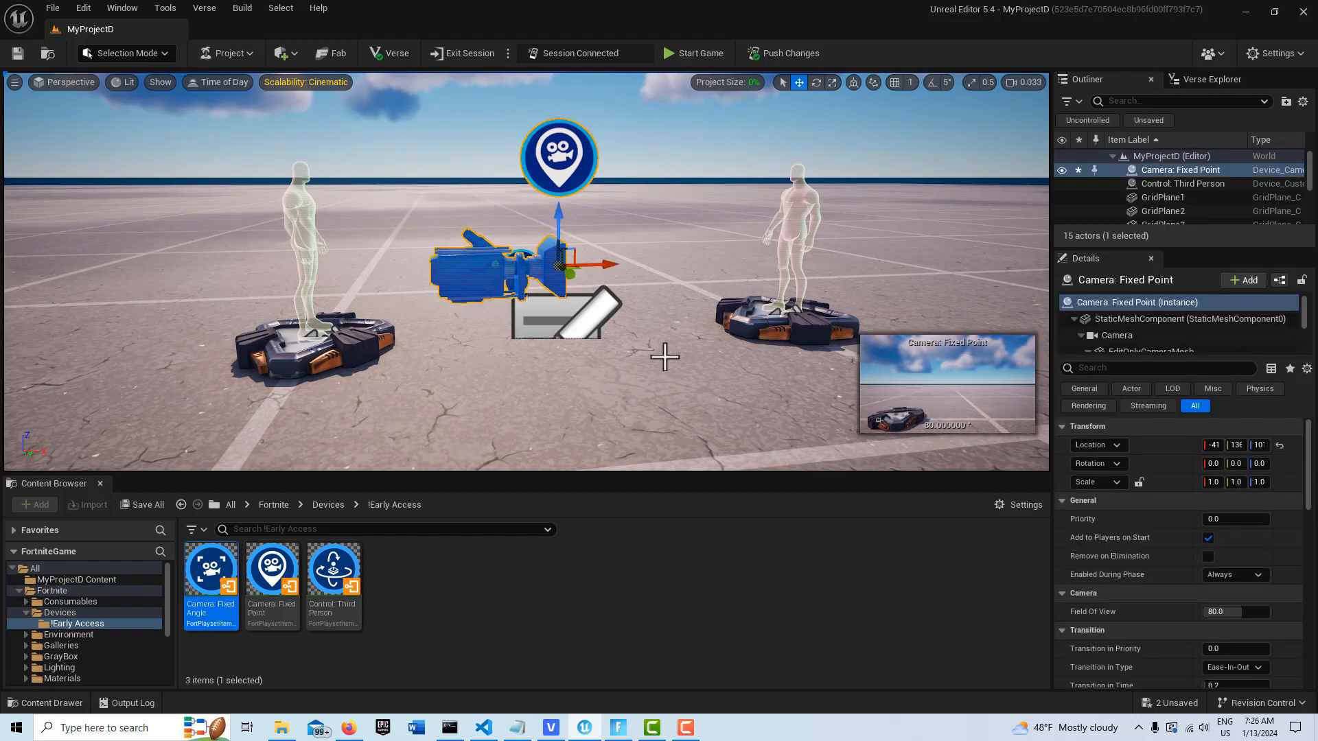
scroll(1173, 533, "down", 6)
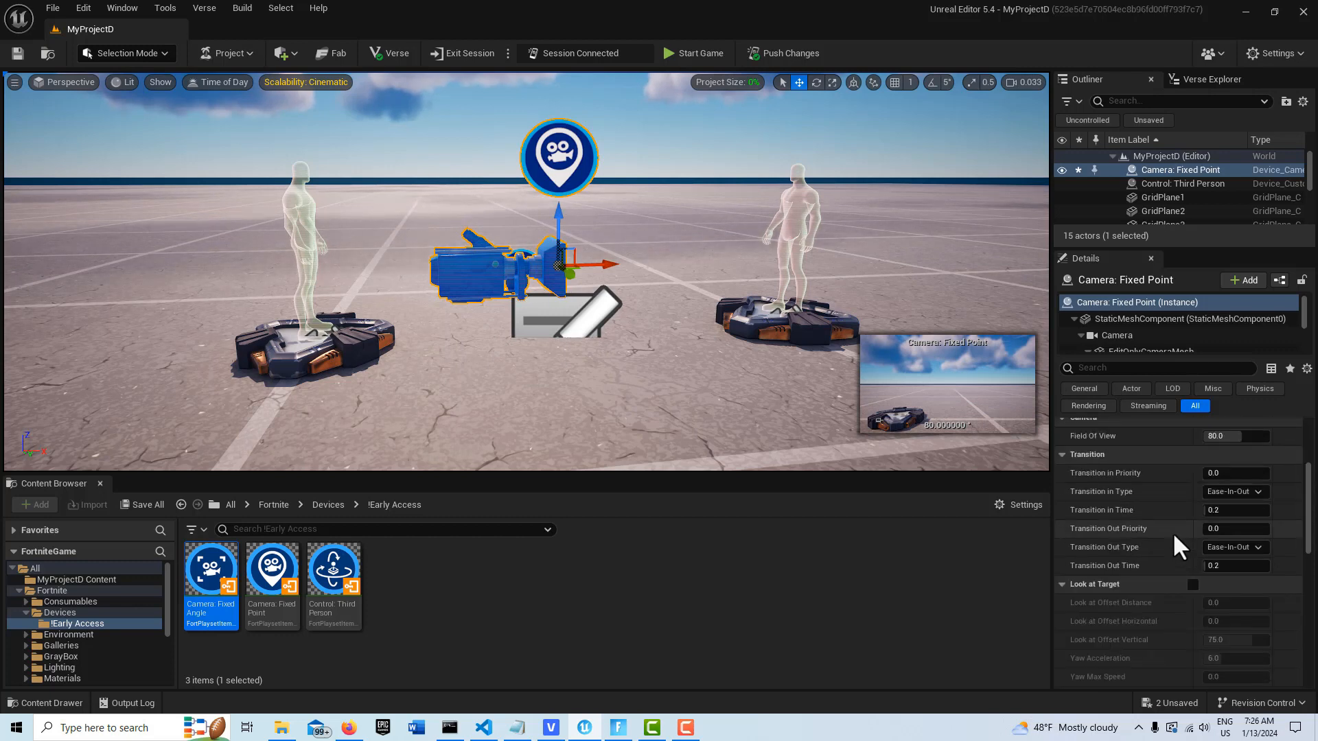
left_click(1192, 497)
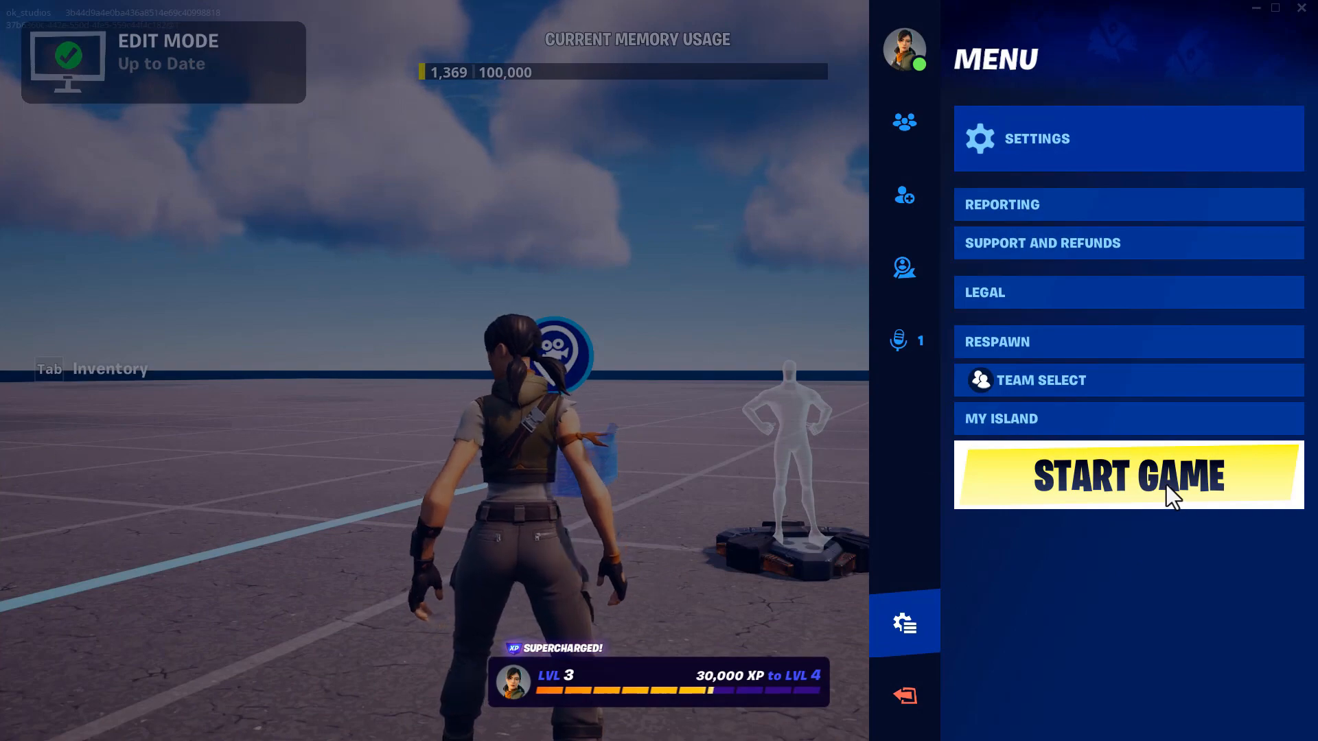
- Start the game in Fortnite and run the character in several directions to test the fixed point camera's target tracking
left_click(1167, 485)
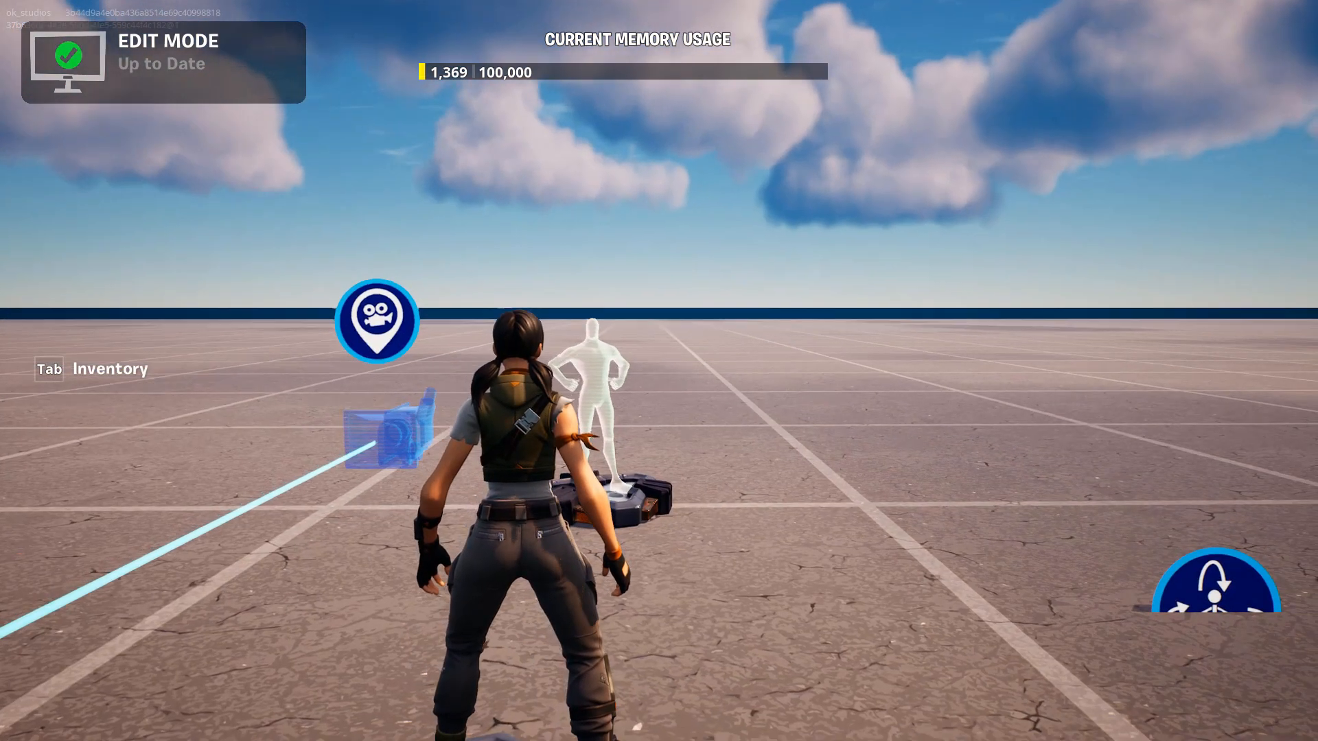
key("Escape")
left_click(1093, 483)
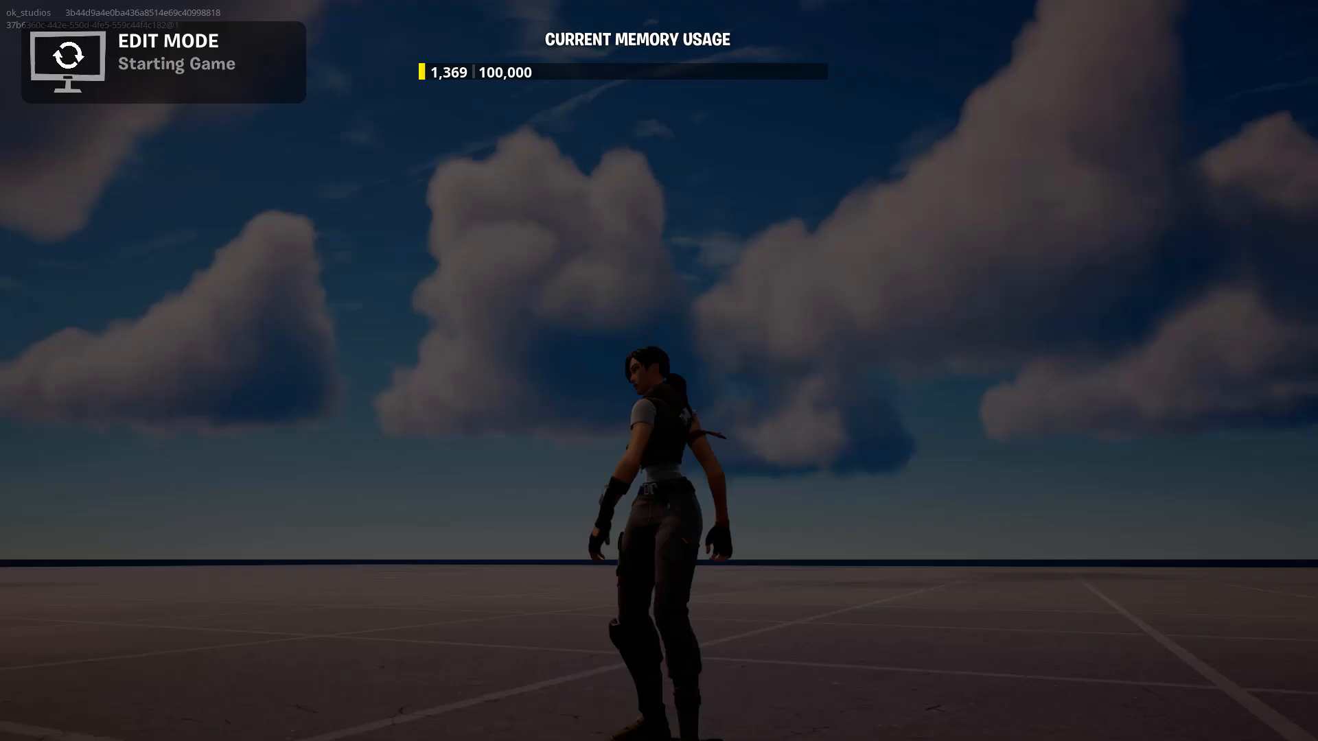
key("w")
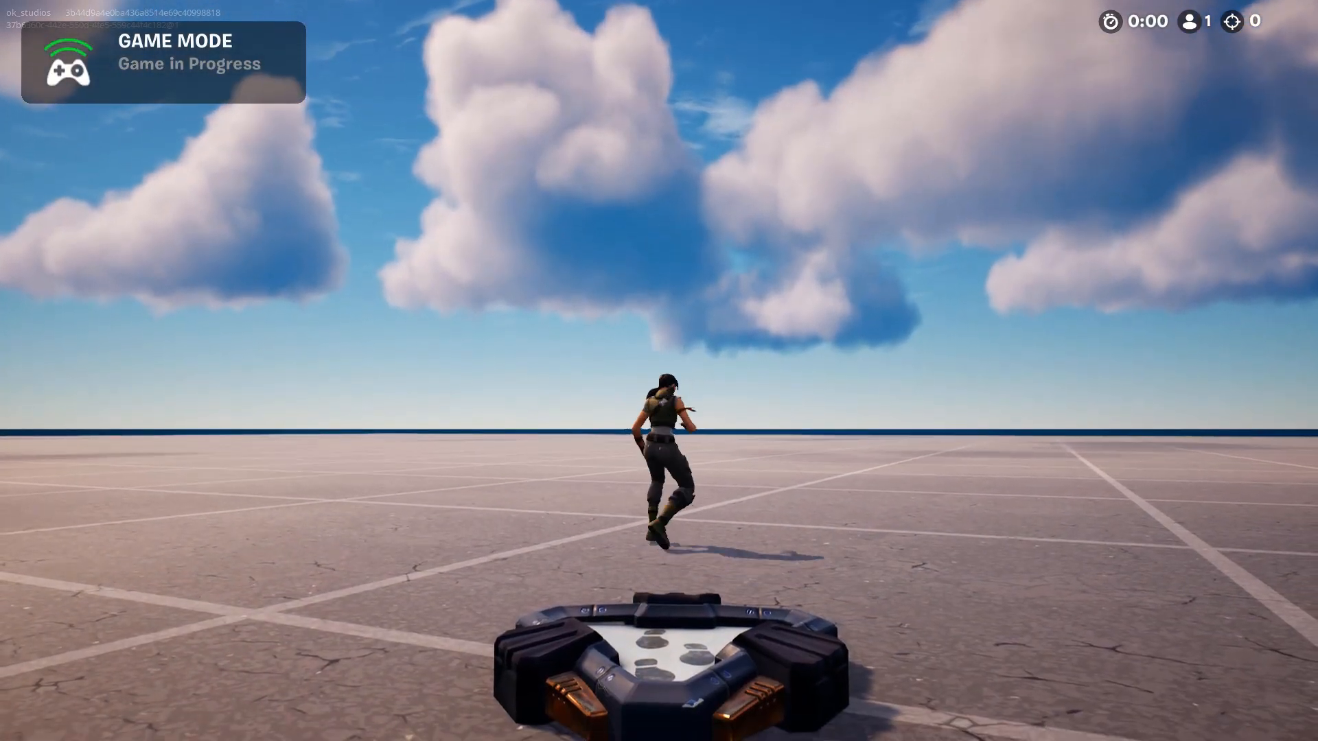
key("a")
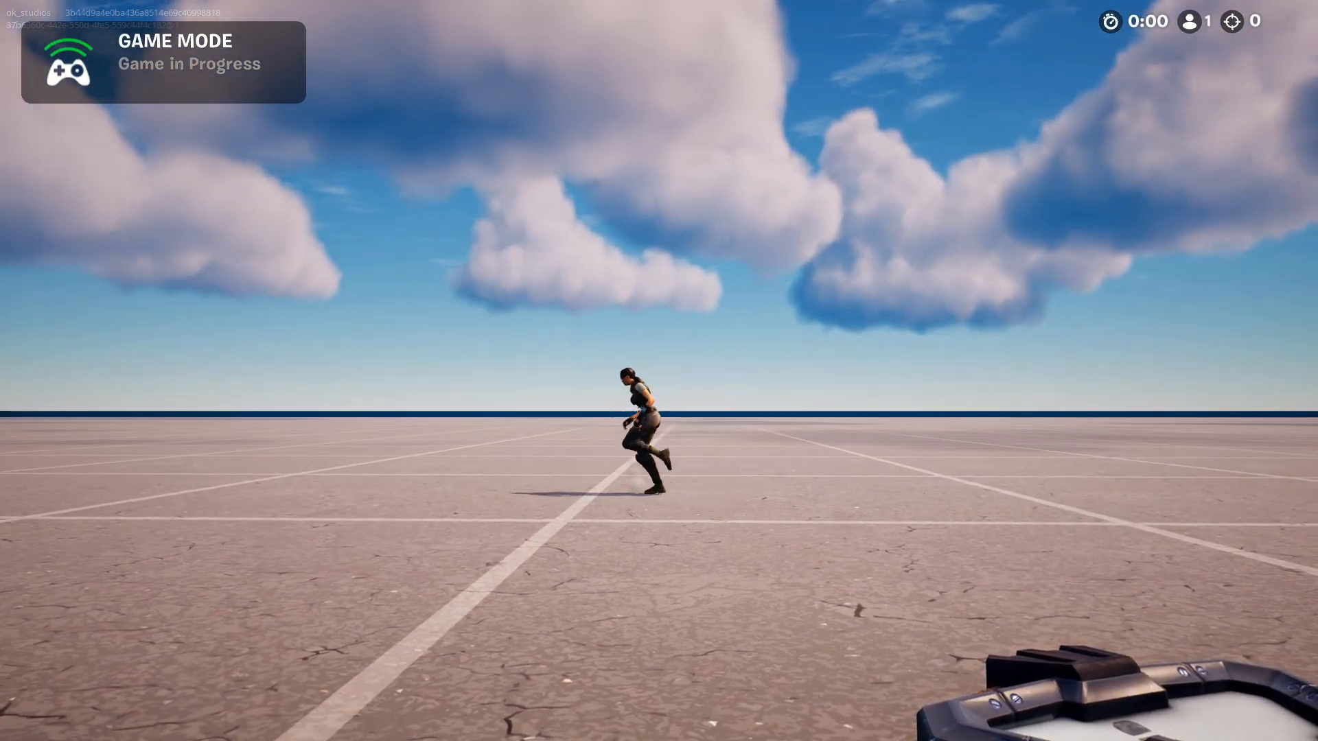
key("w")
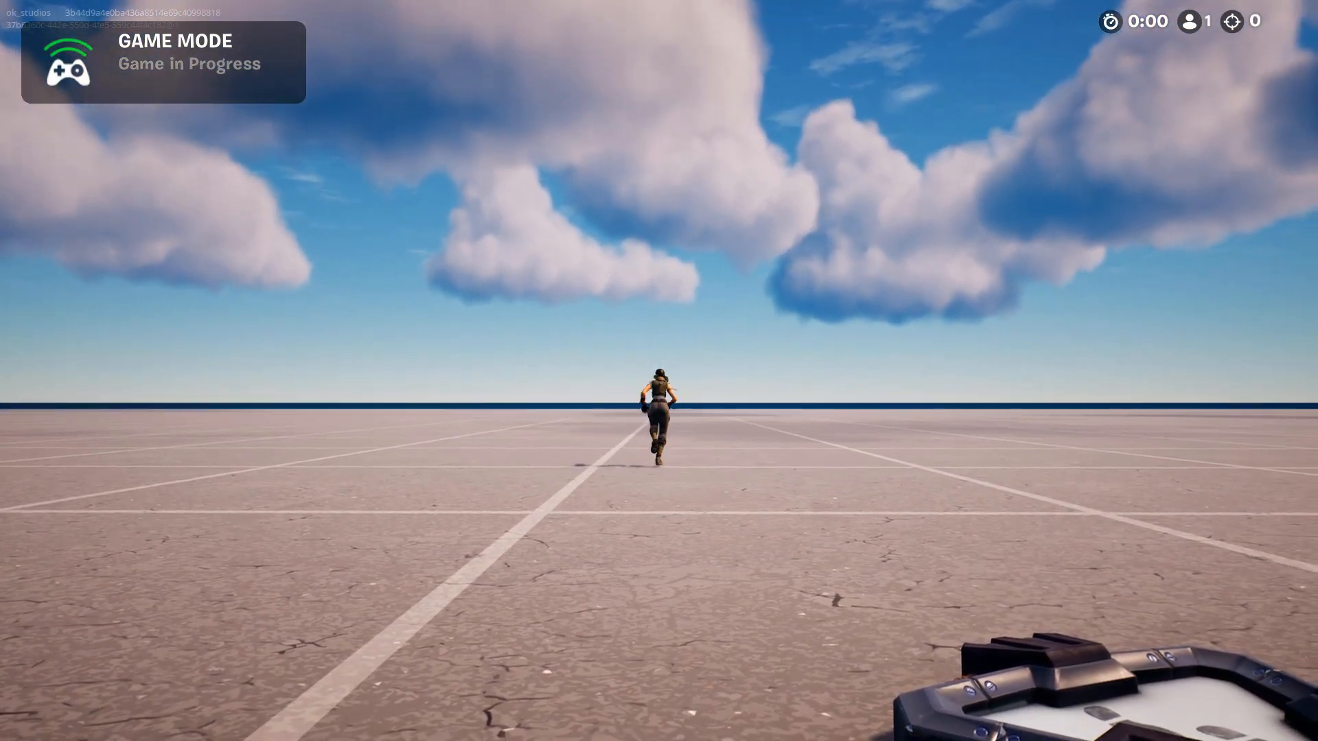
key("d")
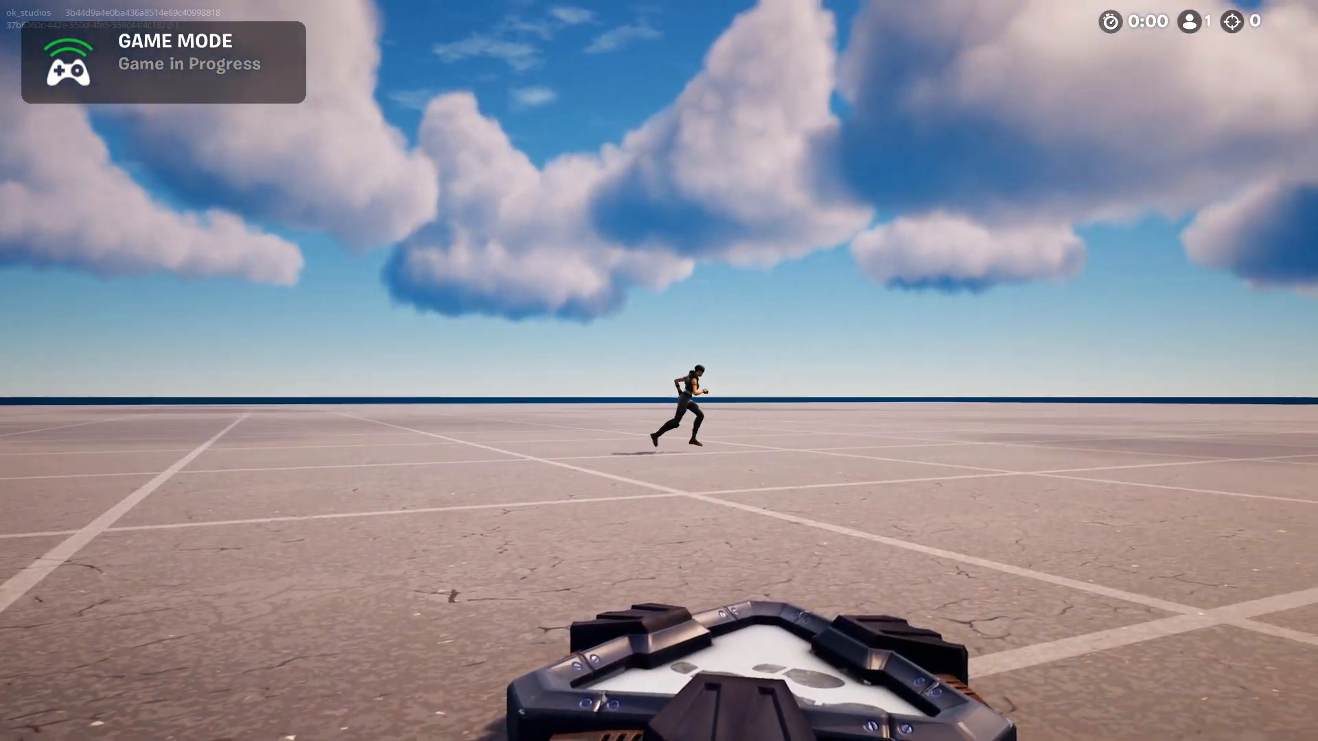